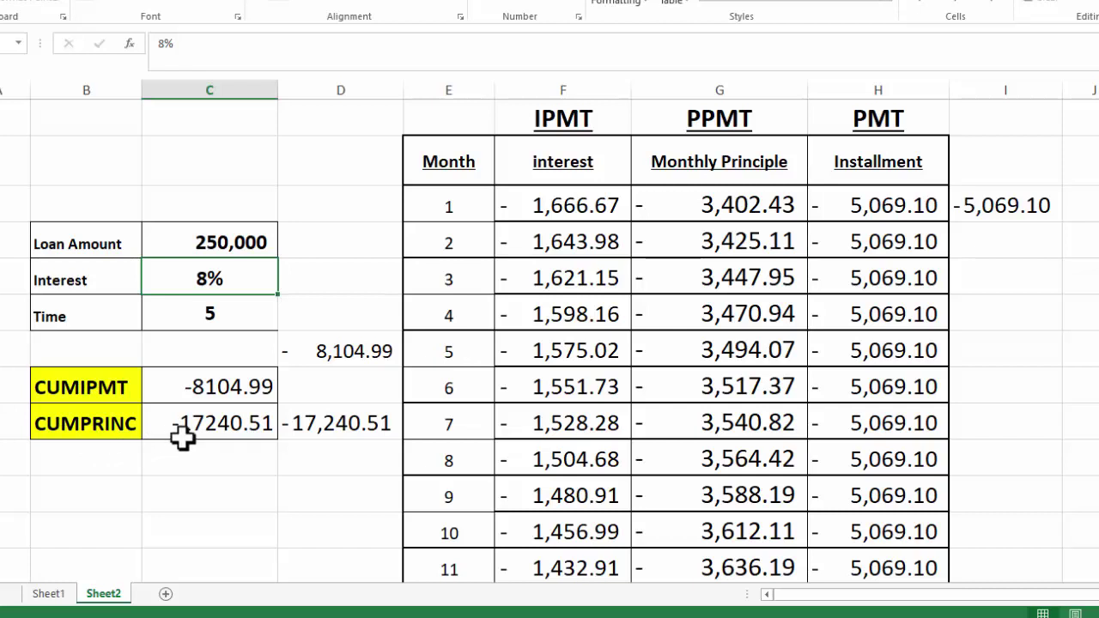
Inspect the CUMPRINC and CUMIPMT formulas, the 250,000 loan and 8% inputs, and the monthly sums
left_click(221, 424)
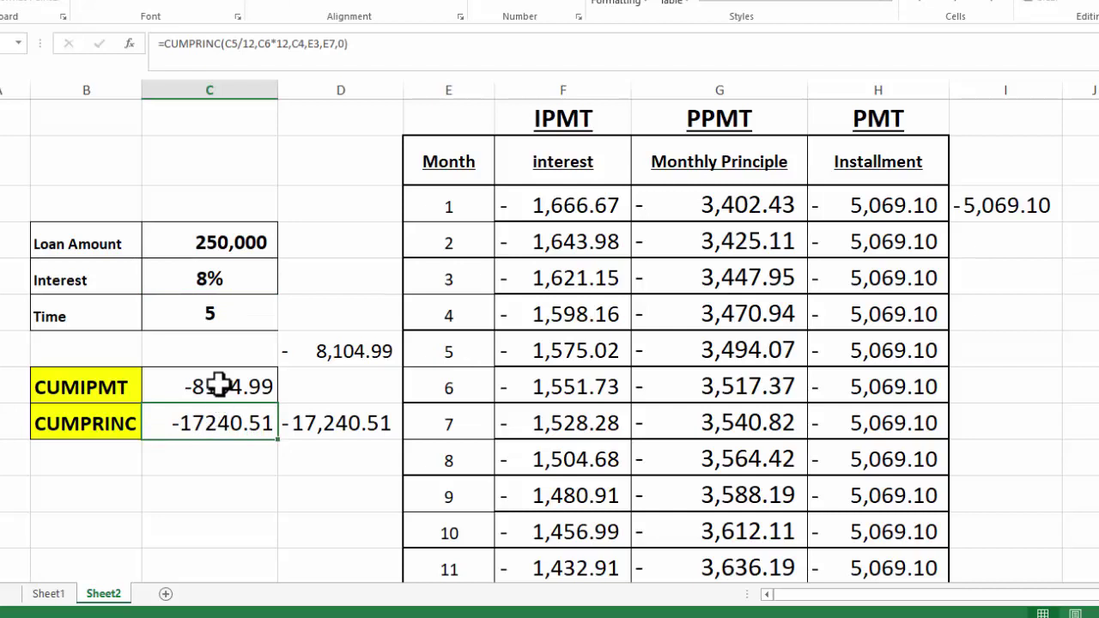
left_click(221, 387)
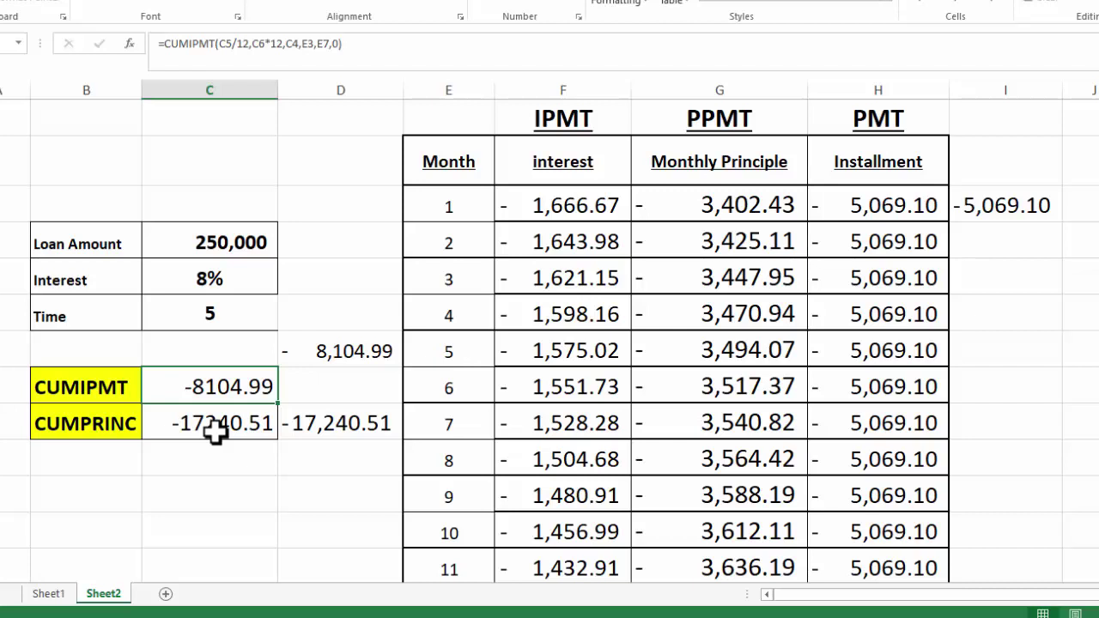
left_click(236, 245)
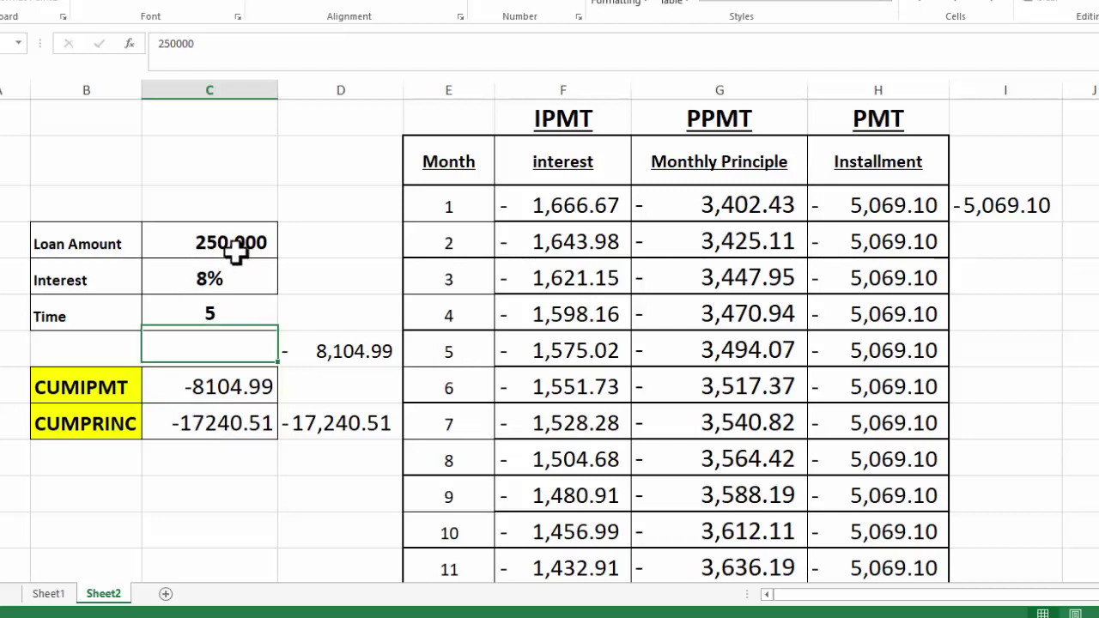
left_click(227, 282)
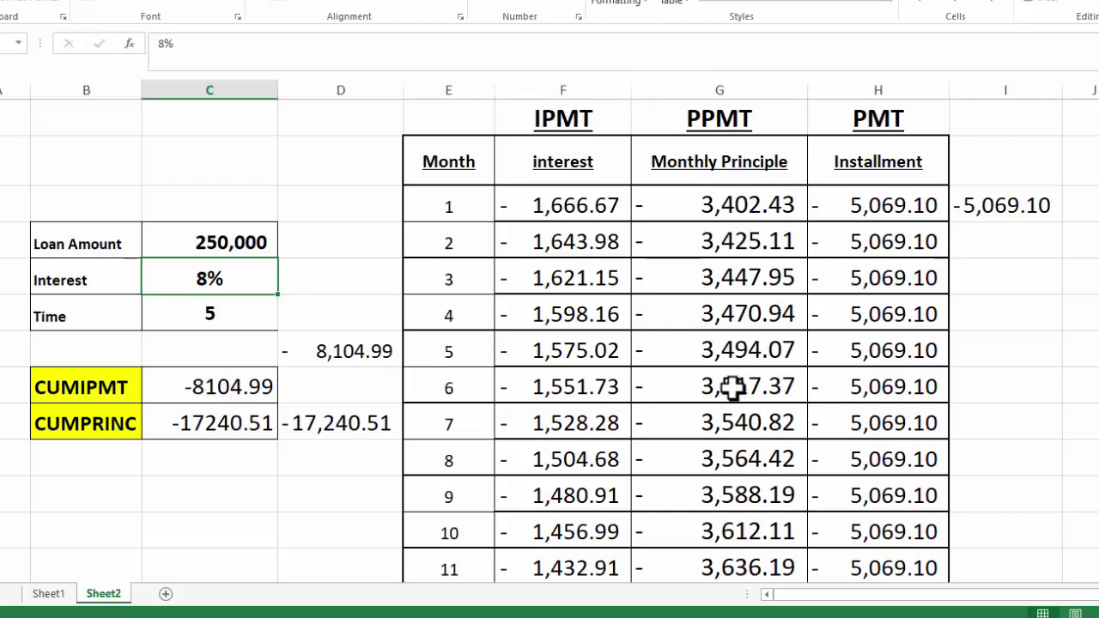
left_click(378, 345)
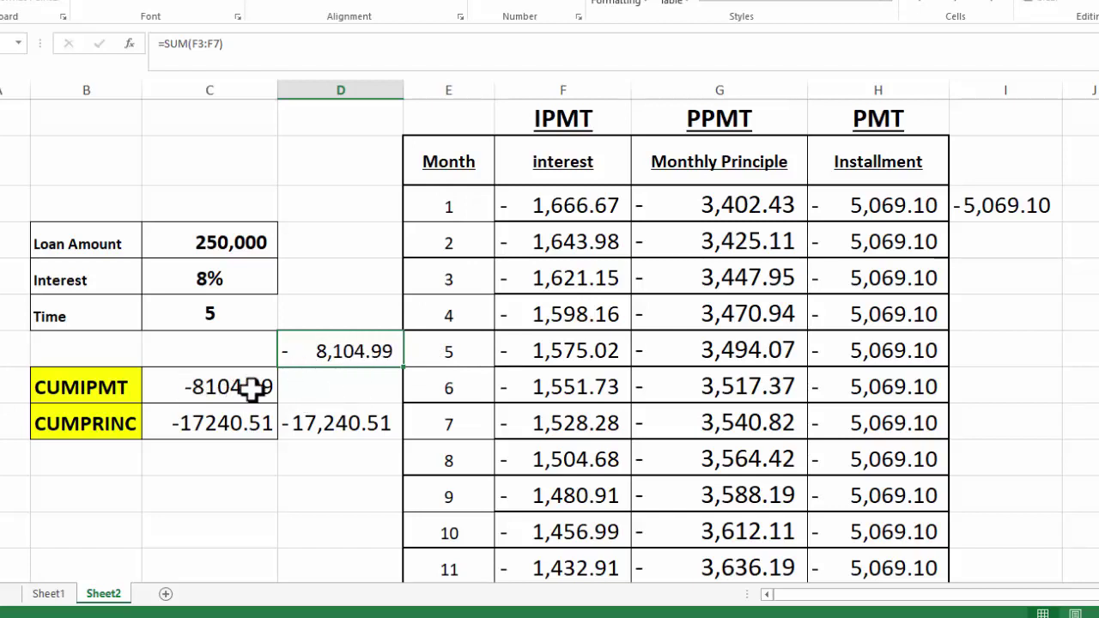
left_click(445, 351)
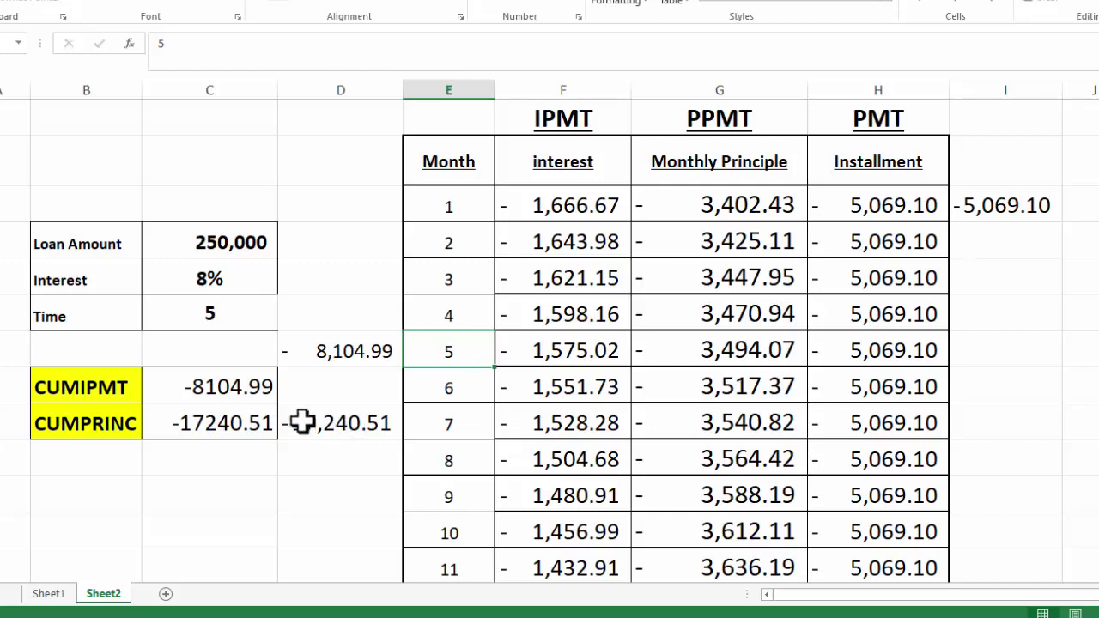
left_click(299, 422)
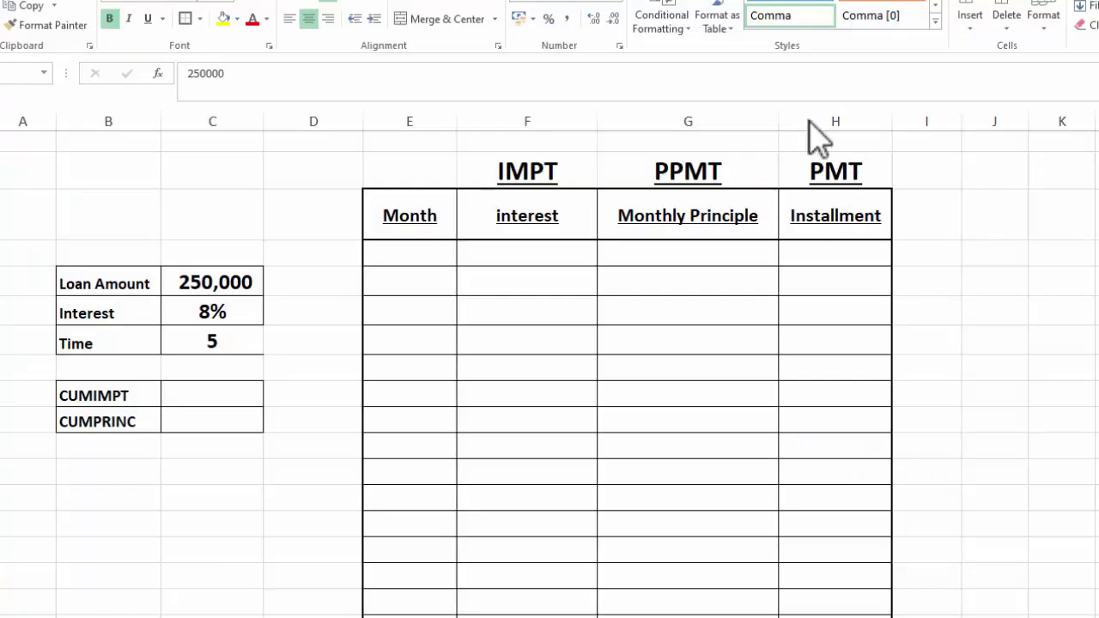
Enter 1 and 2 as the first two Month numbers
scroll(425, 240, "down", 1)
left_click(425, 240)
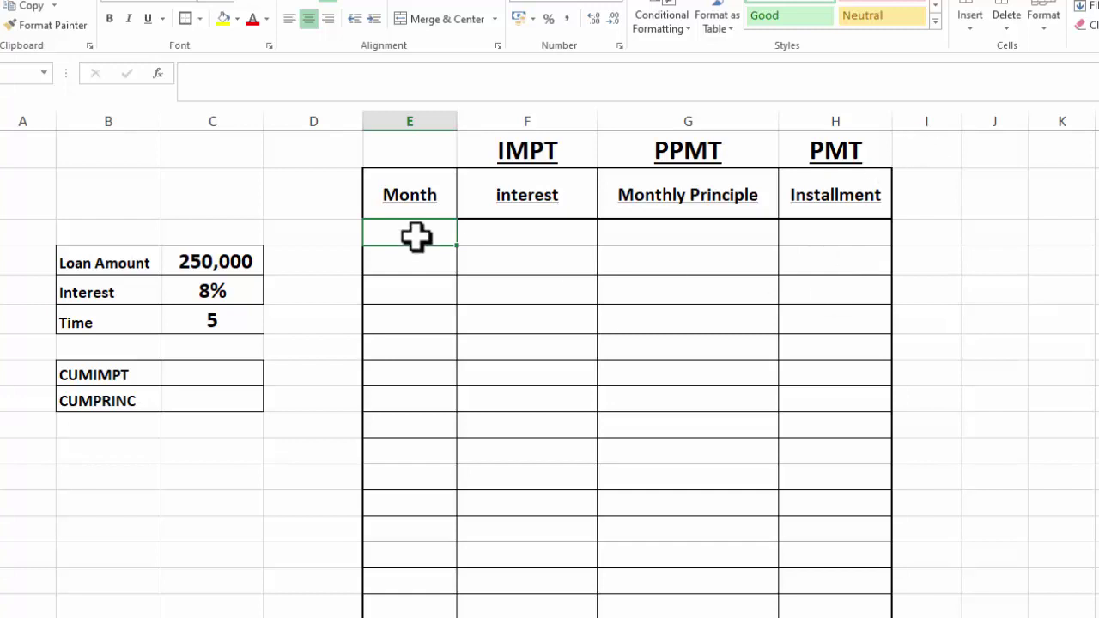
type("1")
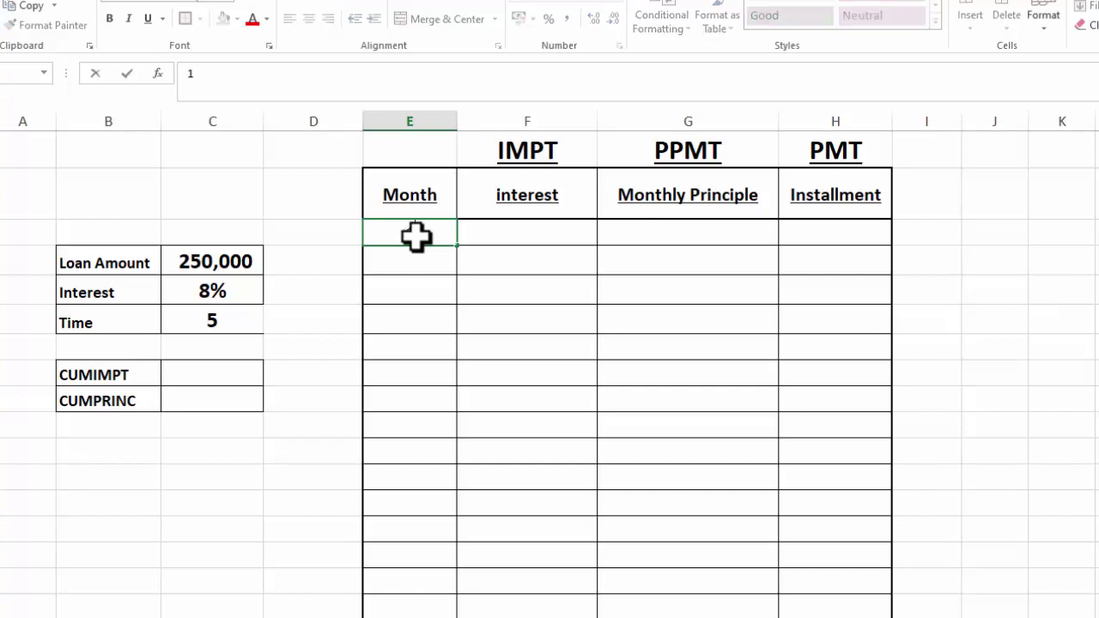
key("Return")
type("2")
key("Return")
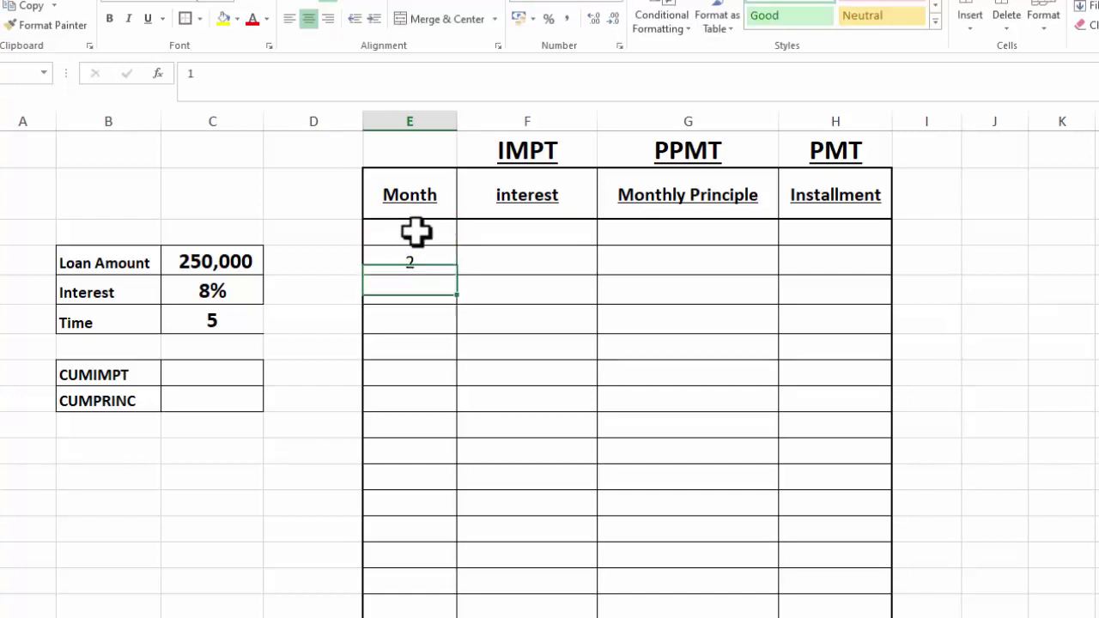
Extend the Month series down the column to 60
left_click_drag(431, 236, 463, 429)
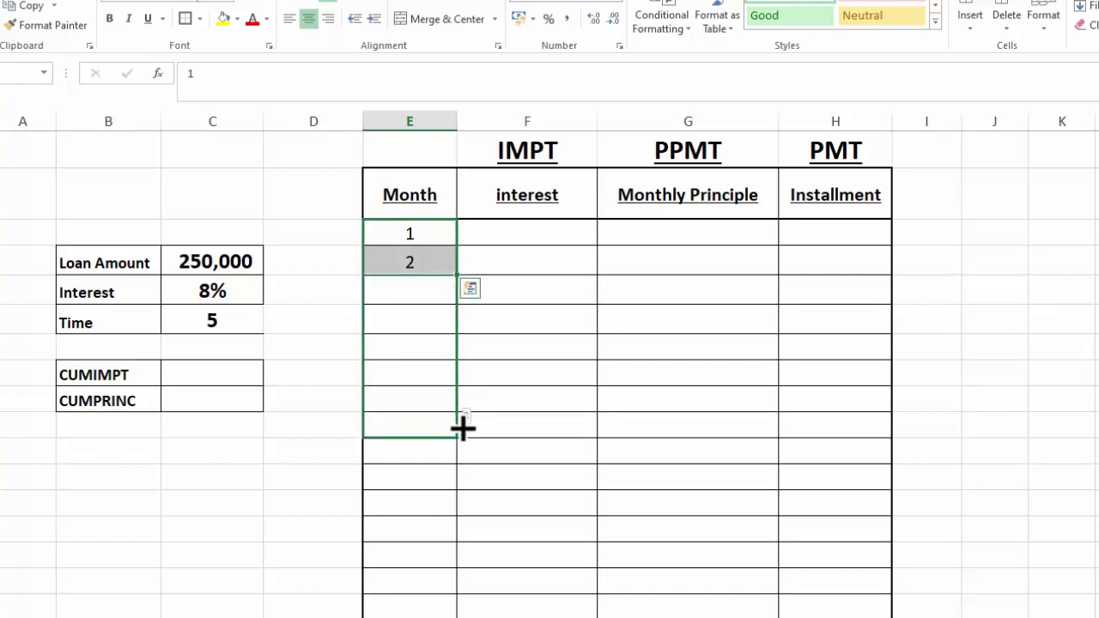
left_click_drag(463, 429, 455, 608)
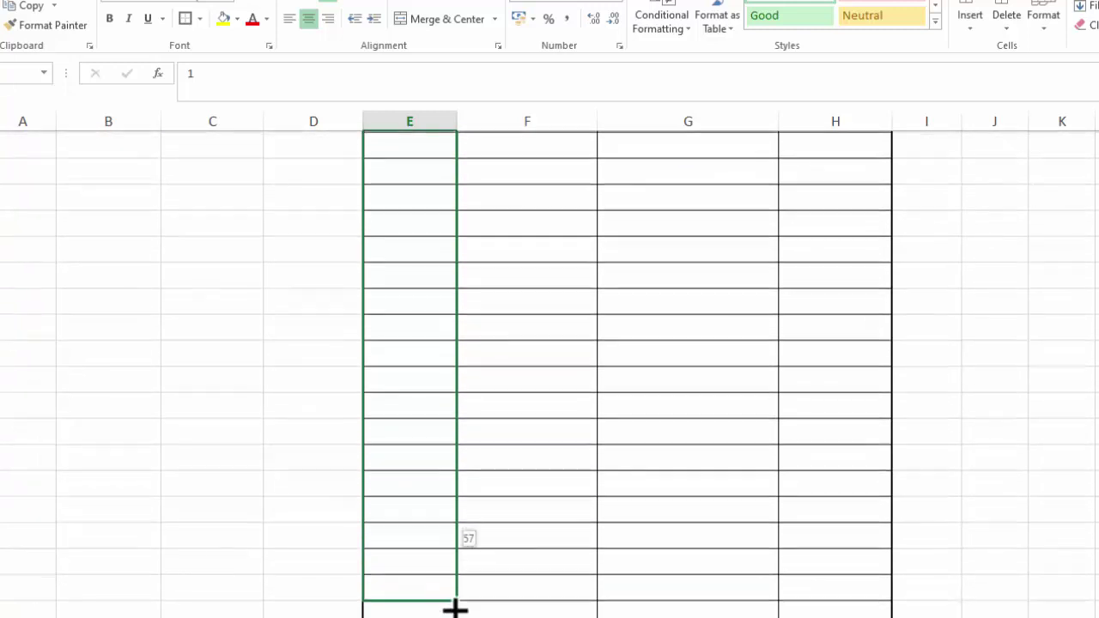
left_click_drag(455, 608, 451, 574)
scroll(550, 373, "up", 8)
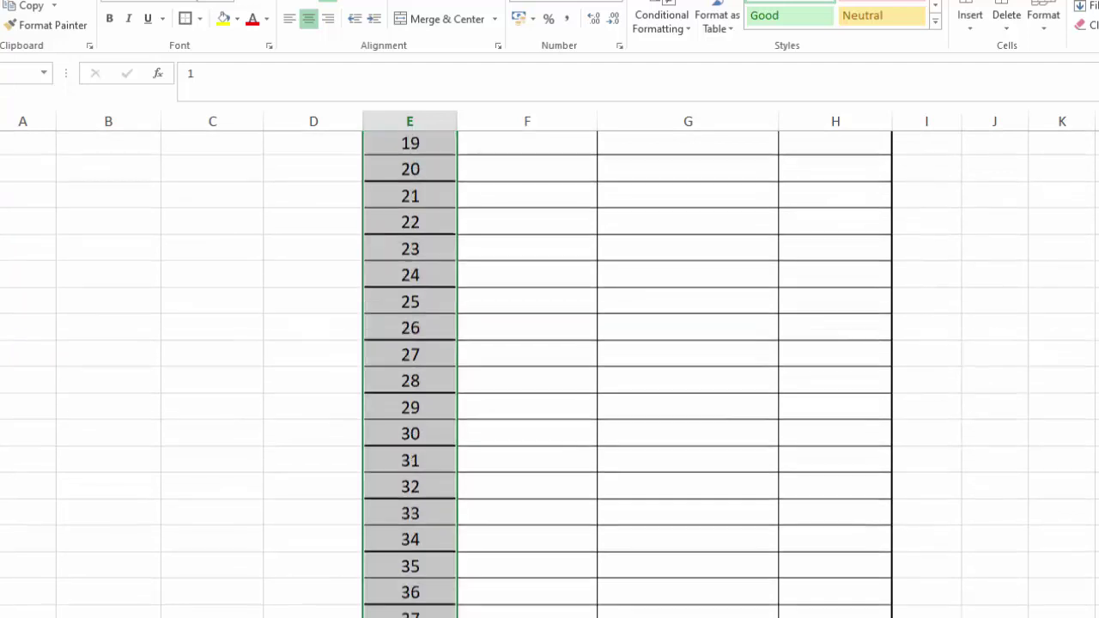
scroll(549, 374, "up", 6)
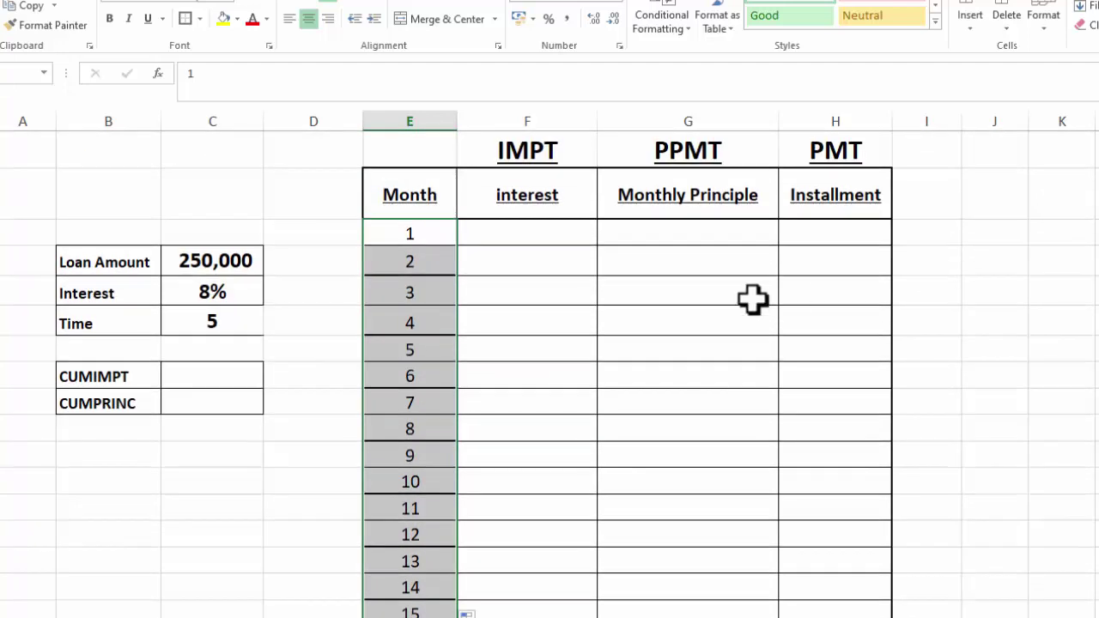
left_click(518, 238)
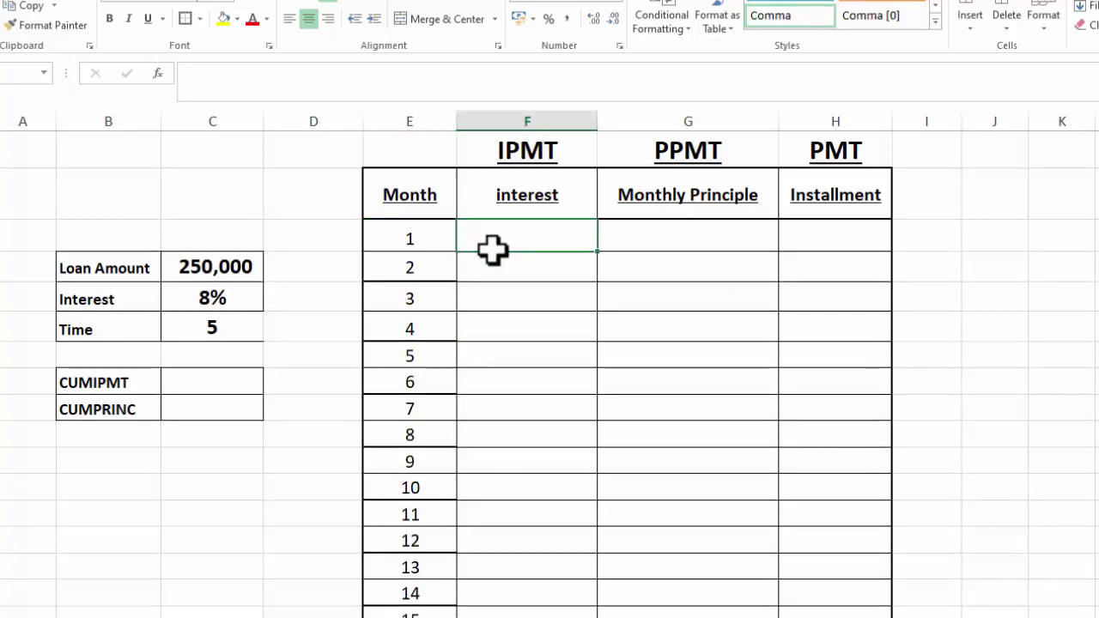
Start month 1's IPMT formula with rate C5/12, period E3 and term C6*12
type("=")
type("IPM")
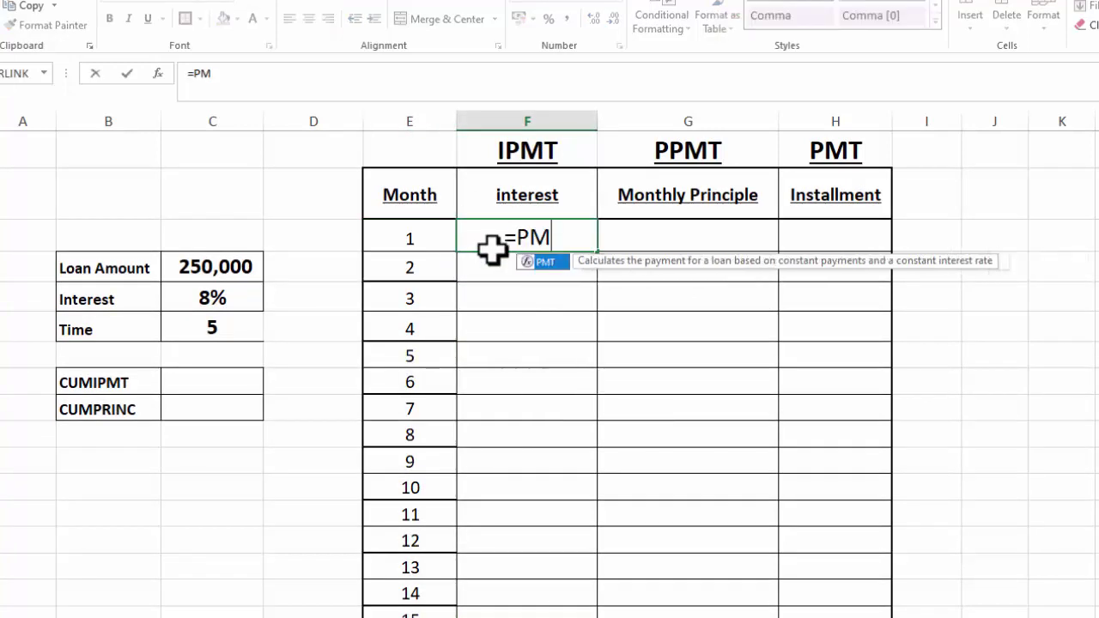
type("T(")
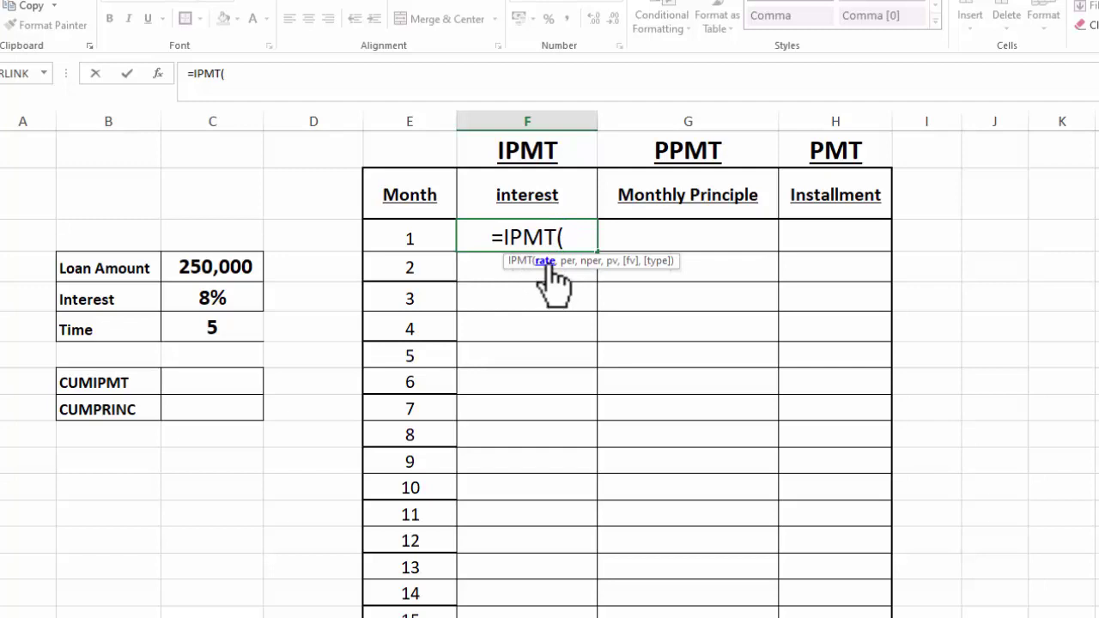
left_click(221, 298)
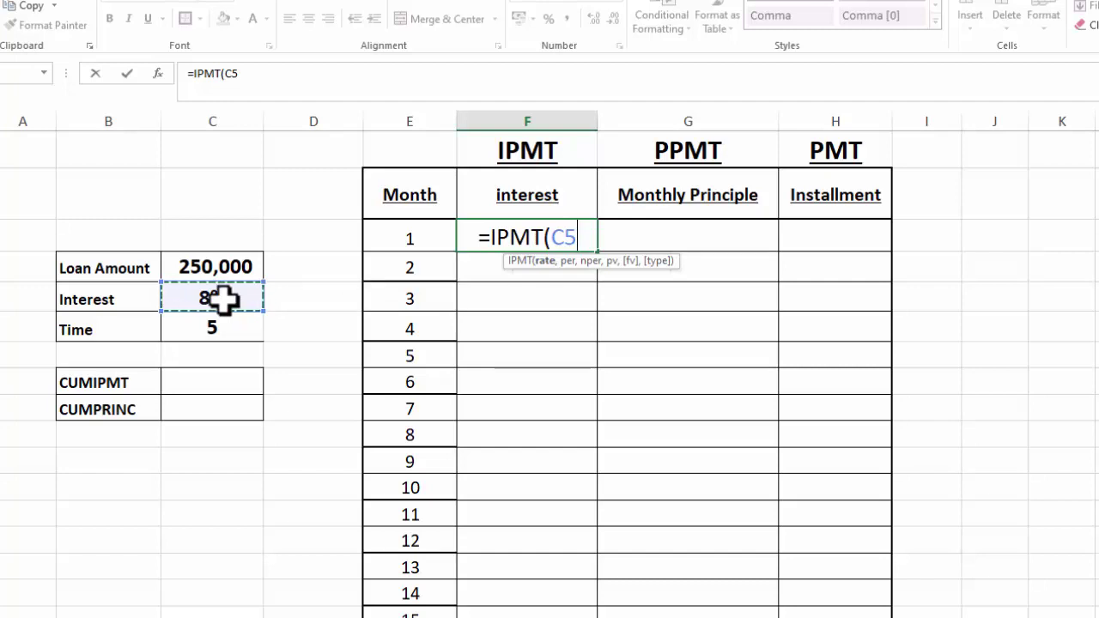
type("/12")
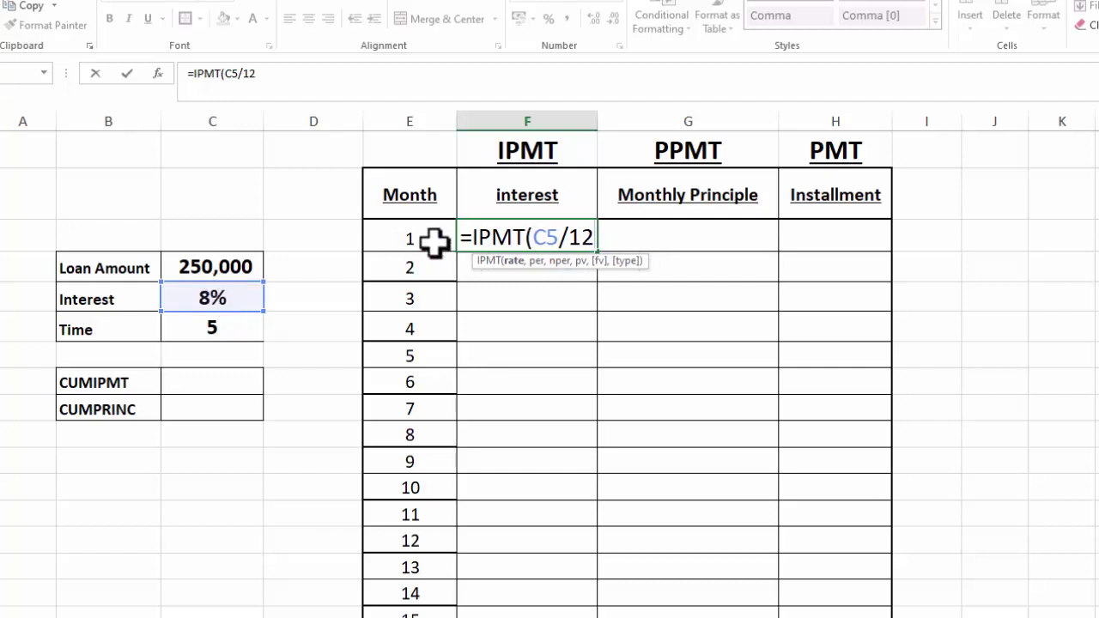
type(",")
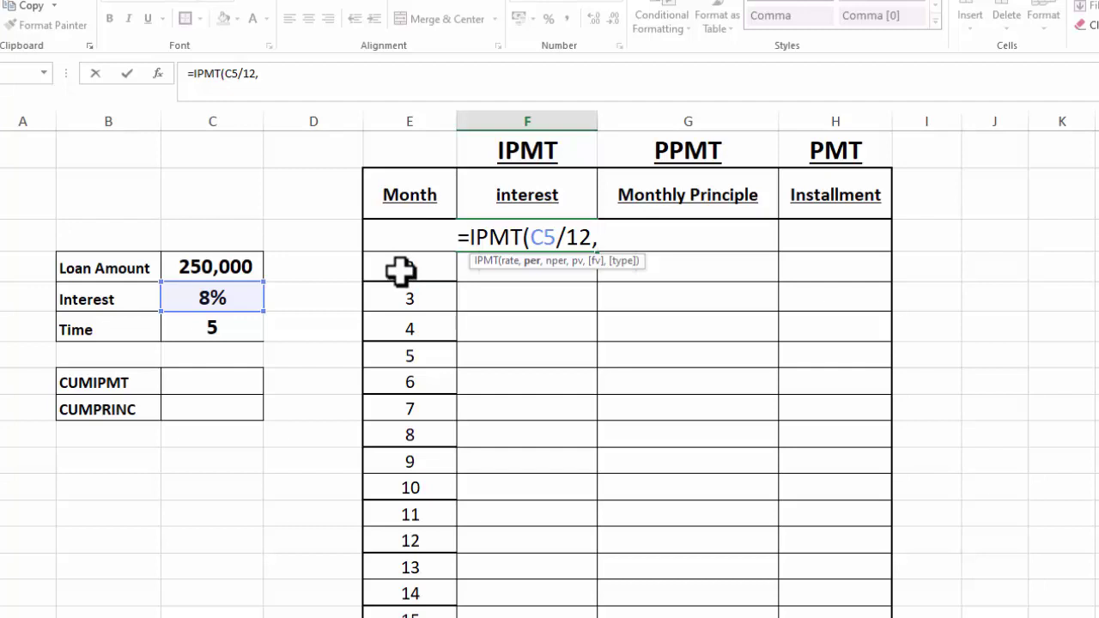
left_click(405, 207)
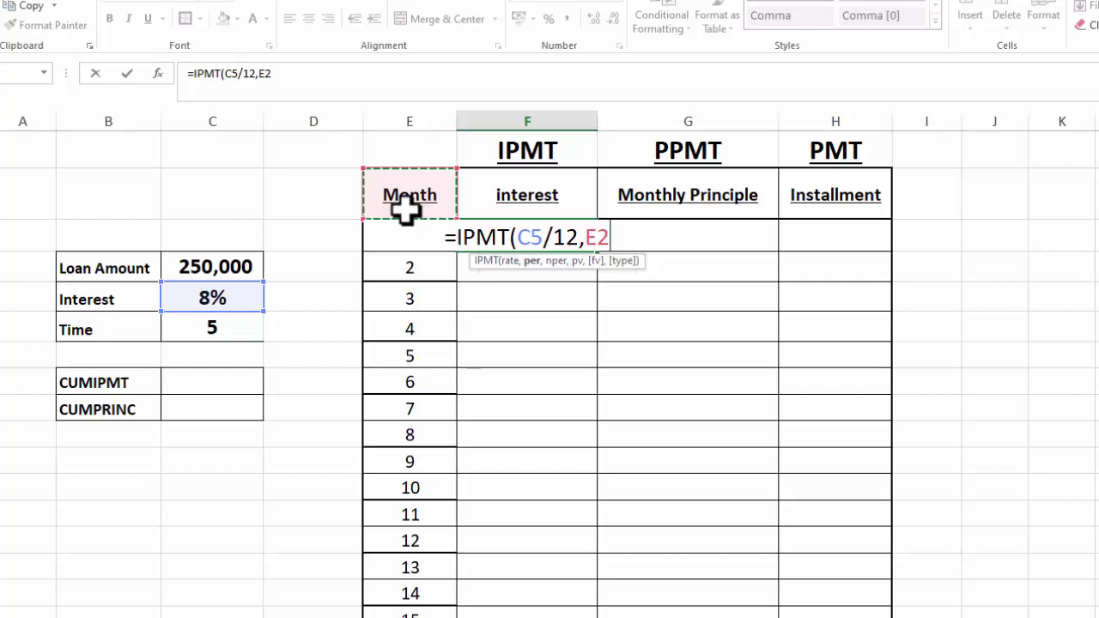
key("Down")
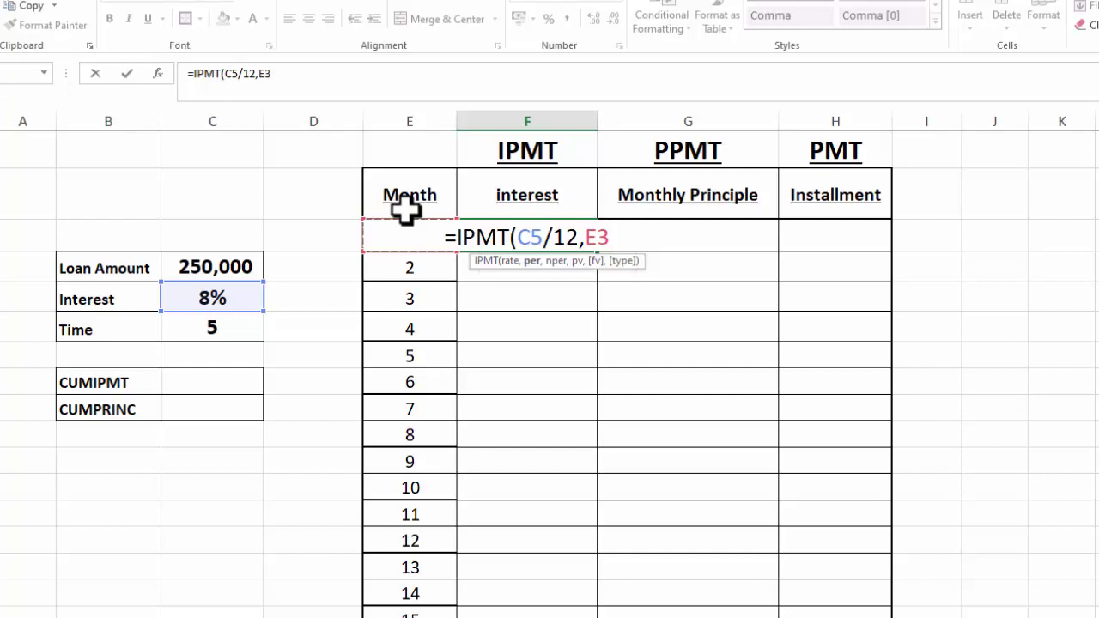
type(",")
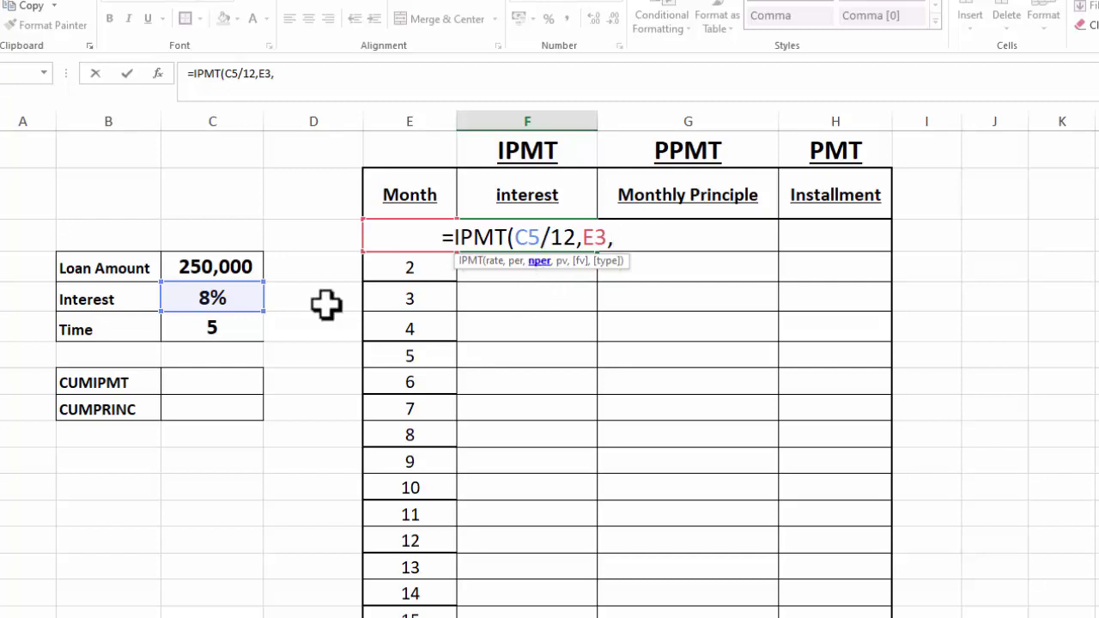
left_click(222, 327)
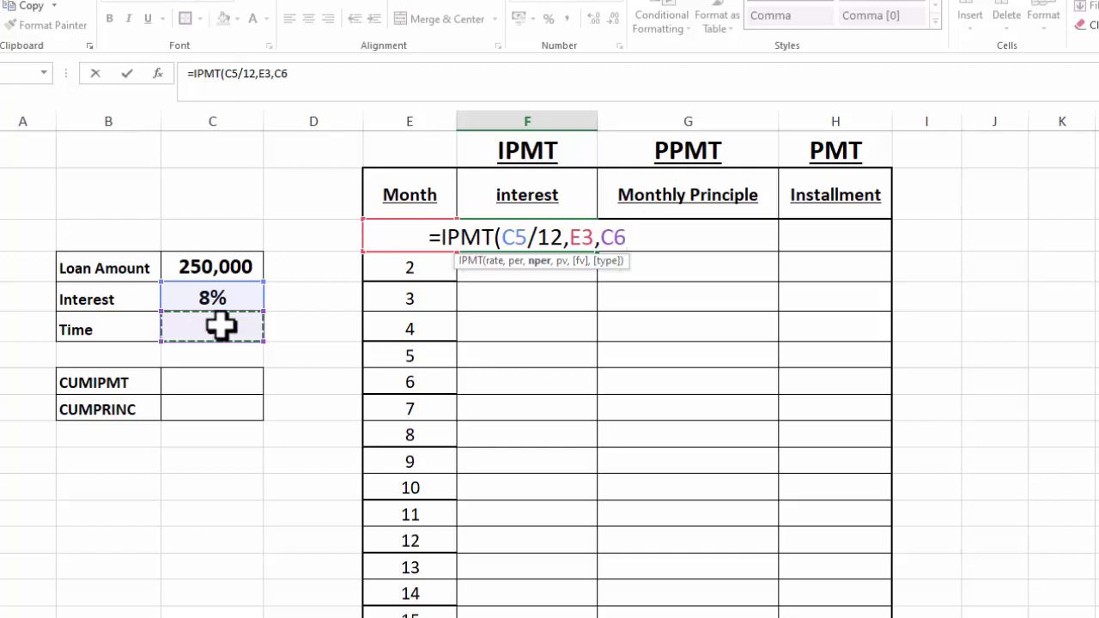
type("*12")
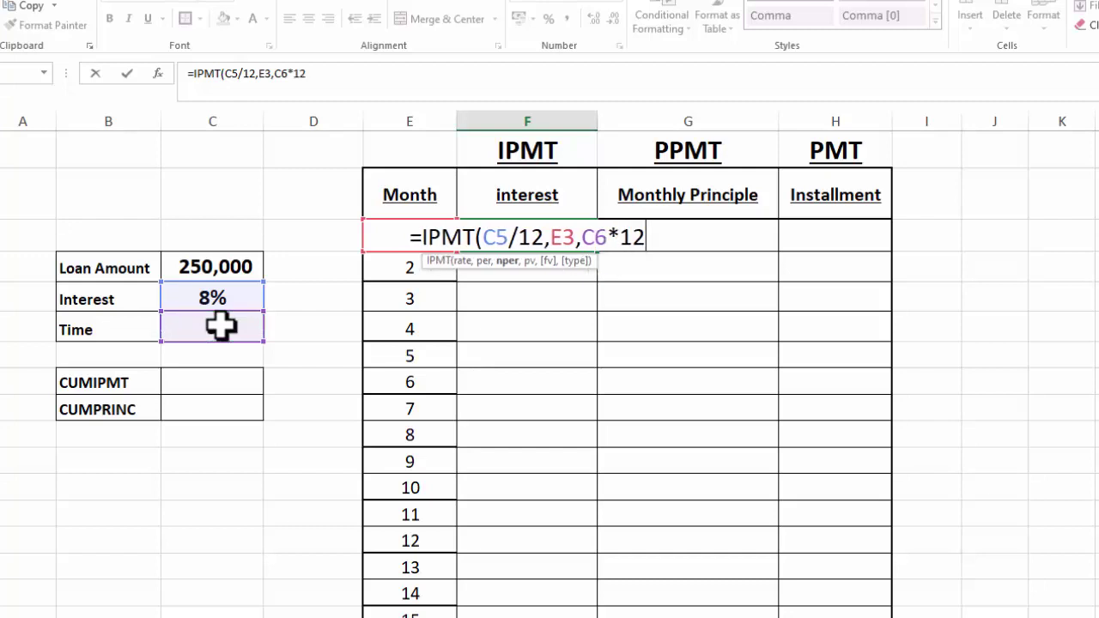
type(",")
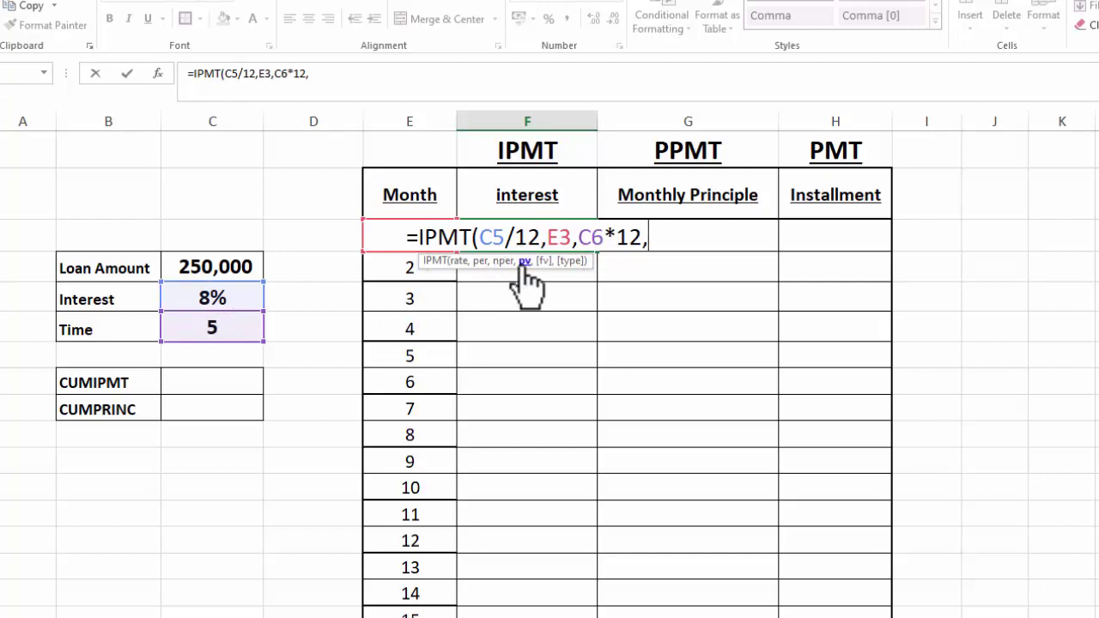
Finish =IPMT(C5/12,E3,C6*12,C4,,0) with loan C4 and type 0, returning -Rs1,666.67
left_click(229, 266)
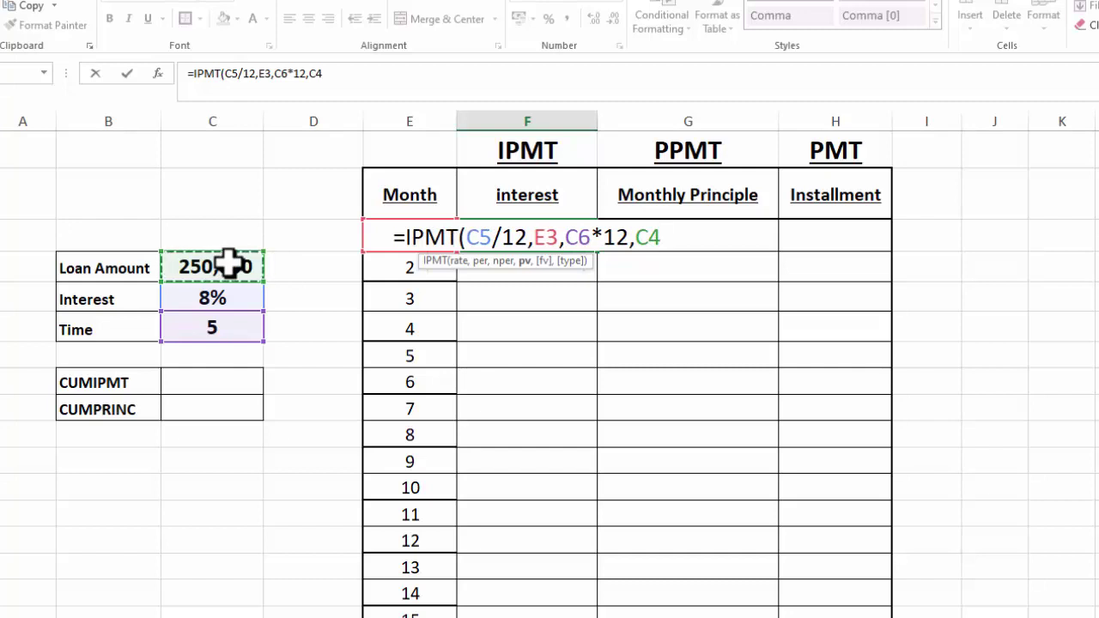
type(",")
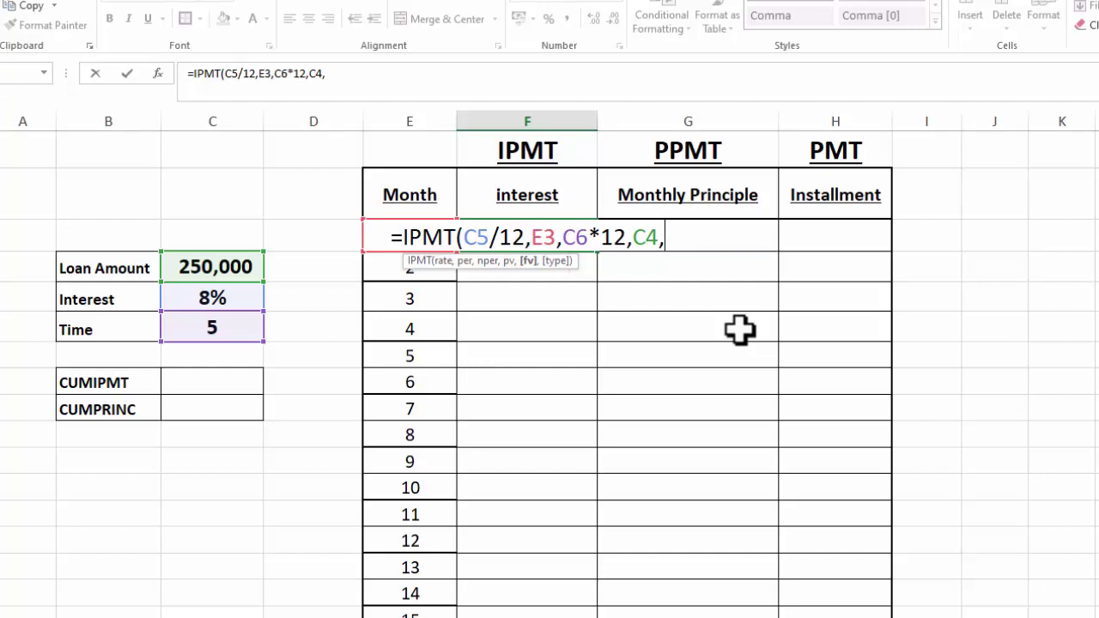
type(",")
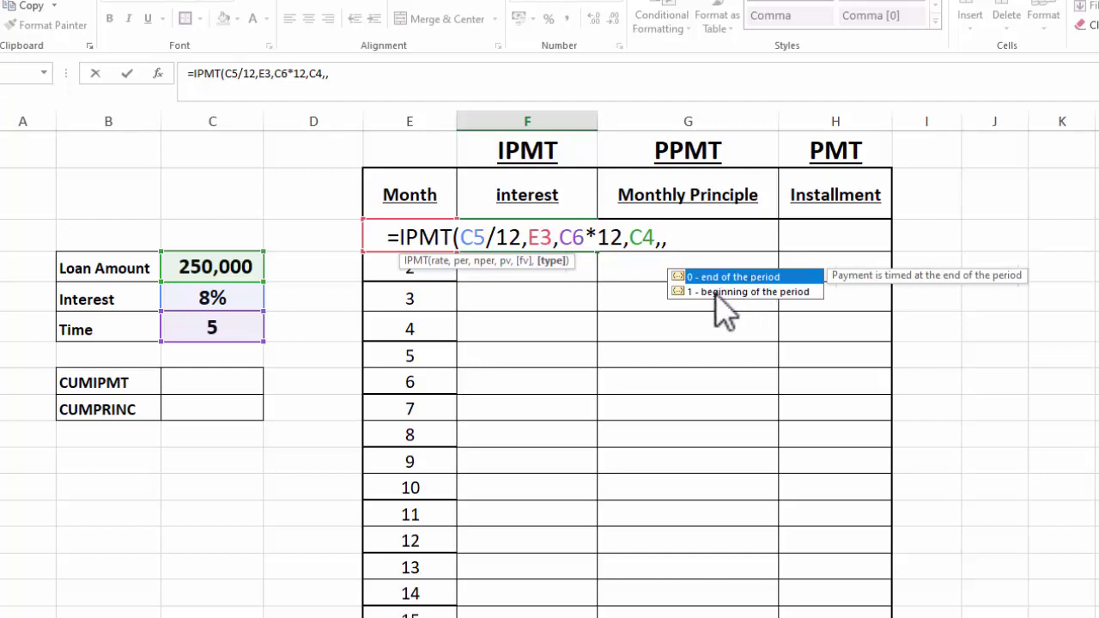
left_click(761, 277)
double_click(735, 277)
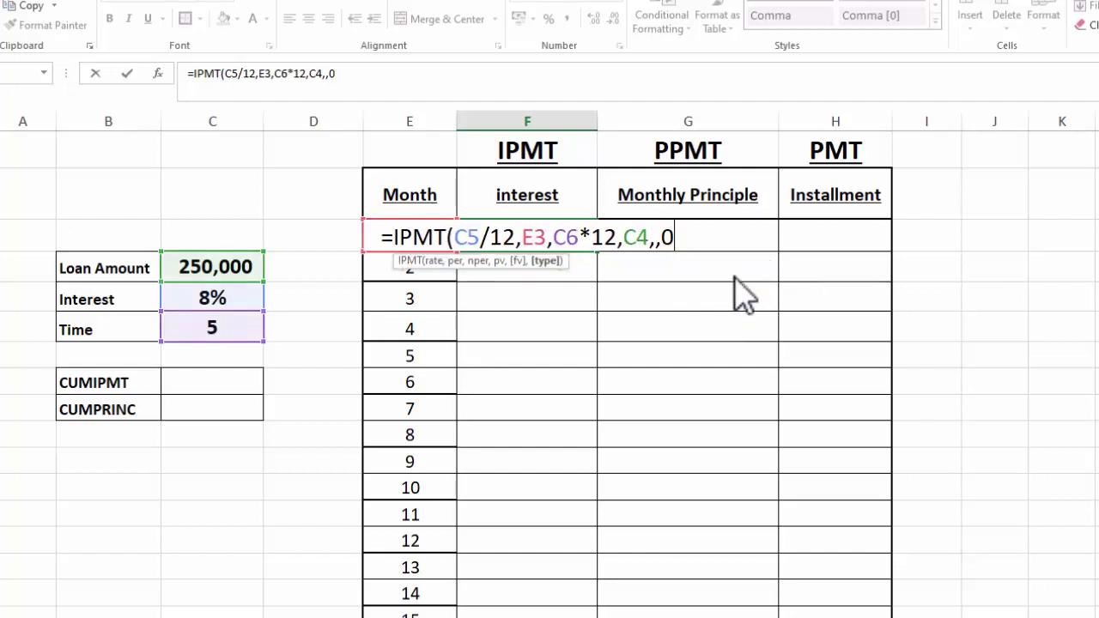
type(")")
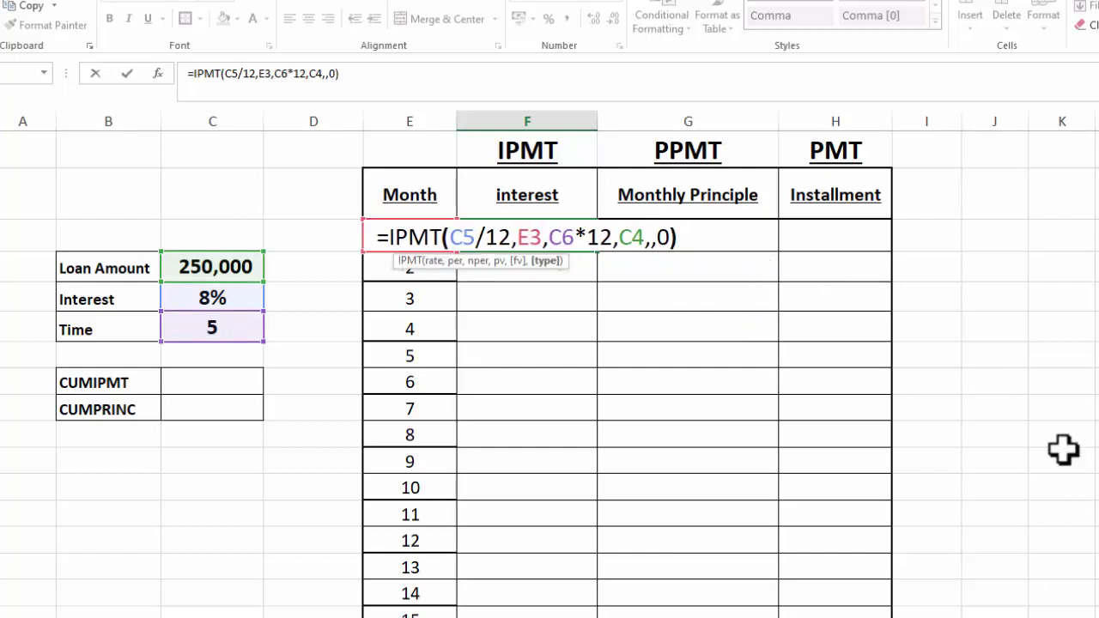
key("Return")
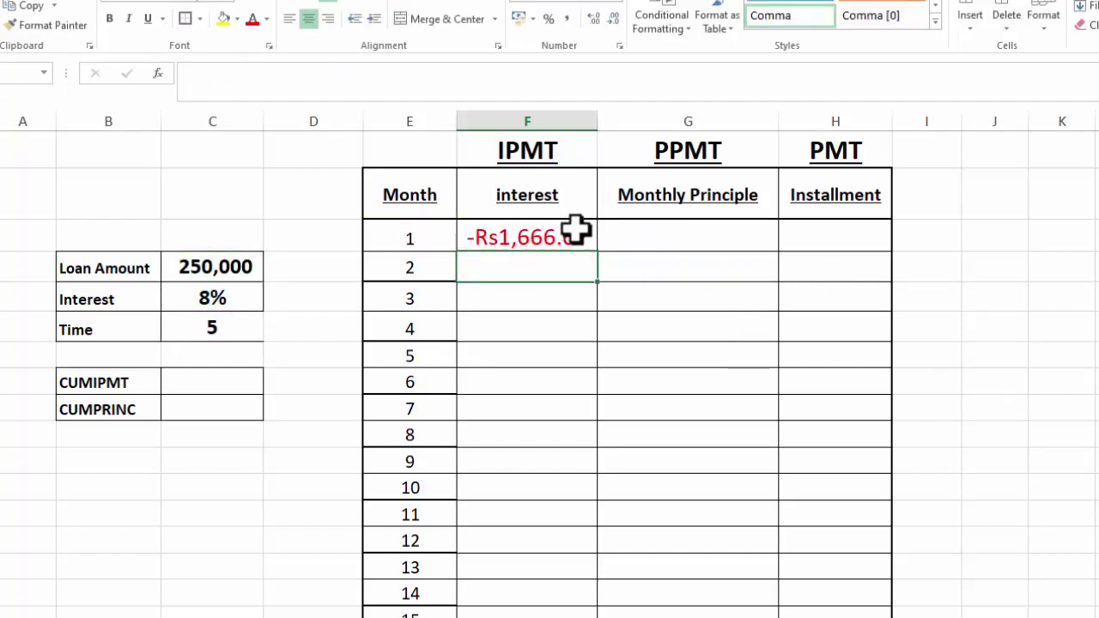
Apply comma format to month 1's interest, undo the #NUM! fill-down, and reopen the formula
left_click(541, 237)
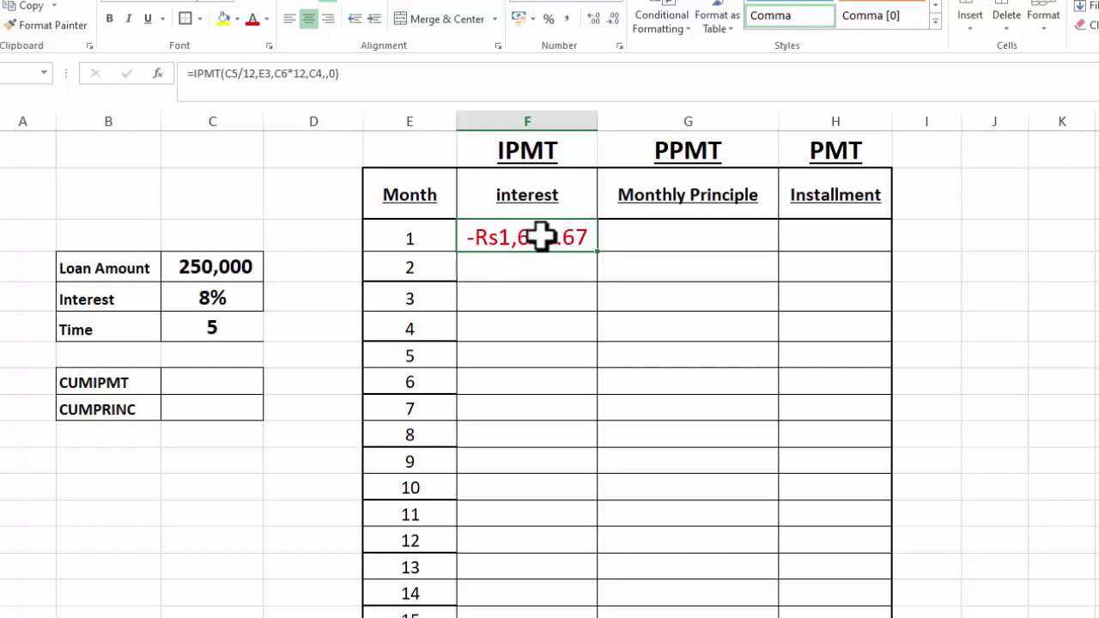
left_click(568, 19)
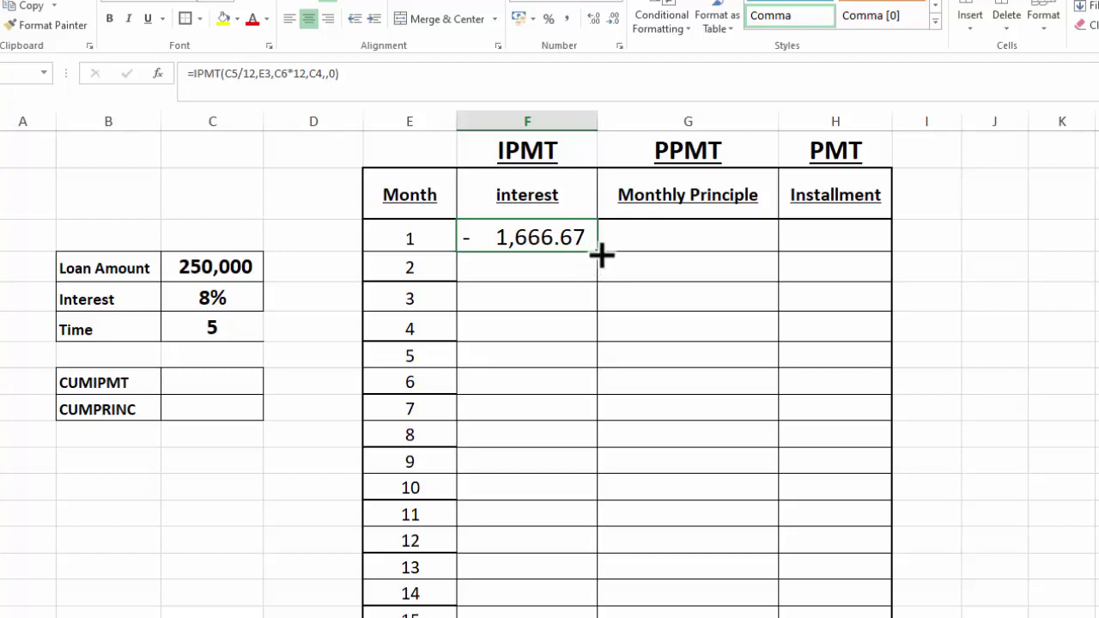
left_click_drag(601, 254, 585, 388)
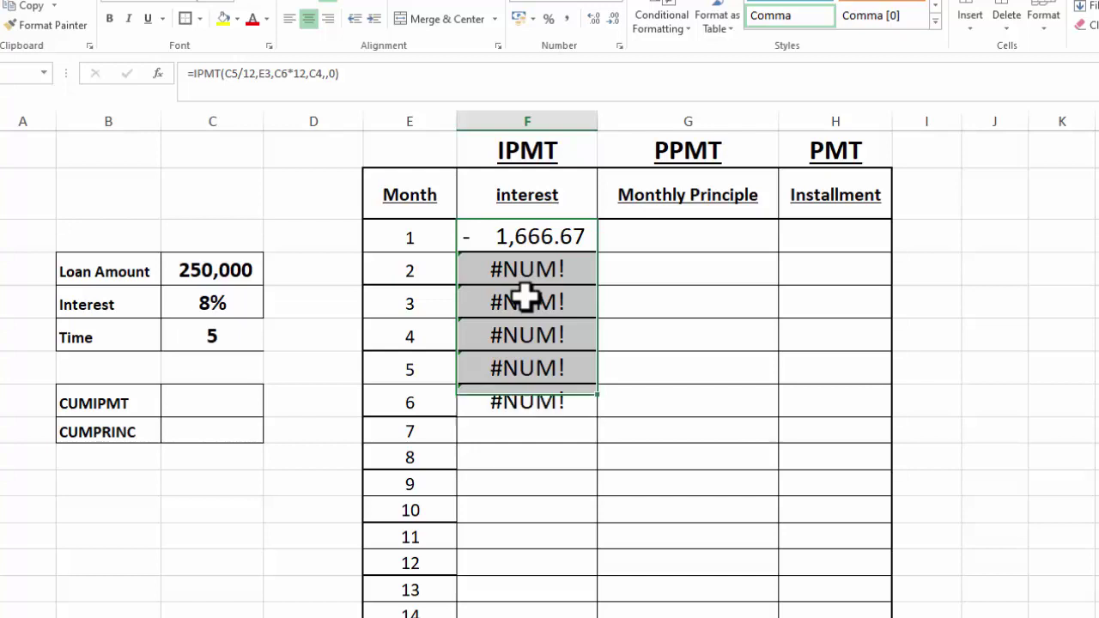
key("ctrl+z")
double_click(546, 230)
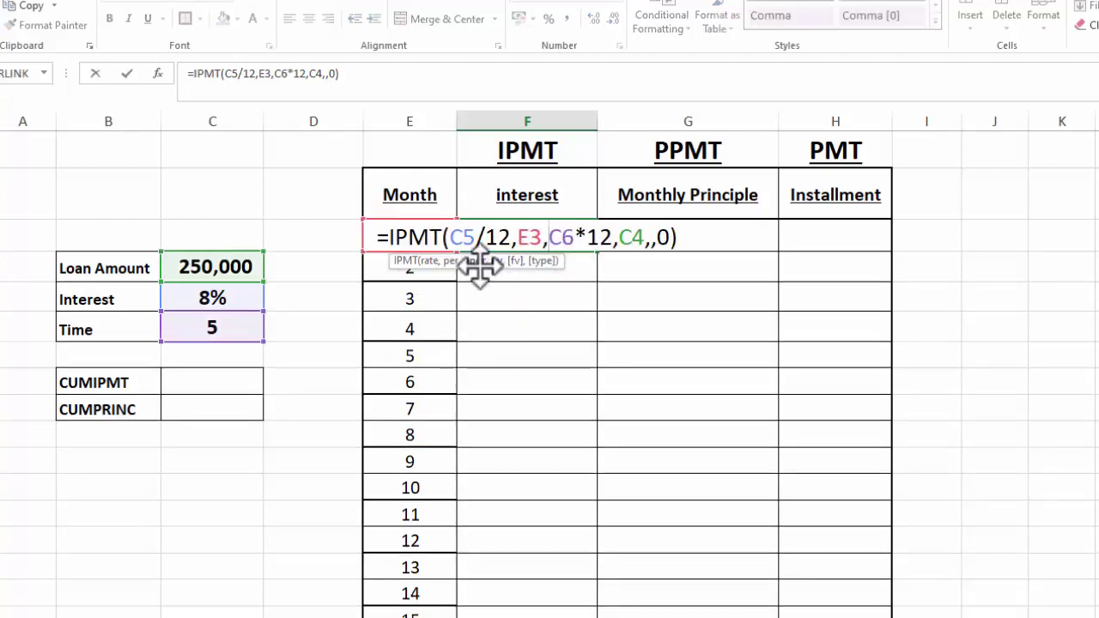
Lock the IPMT references as $C$5, $C$6 and $C$4, then reapply comma format
left_click(466, 236)
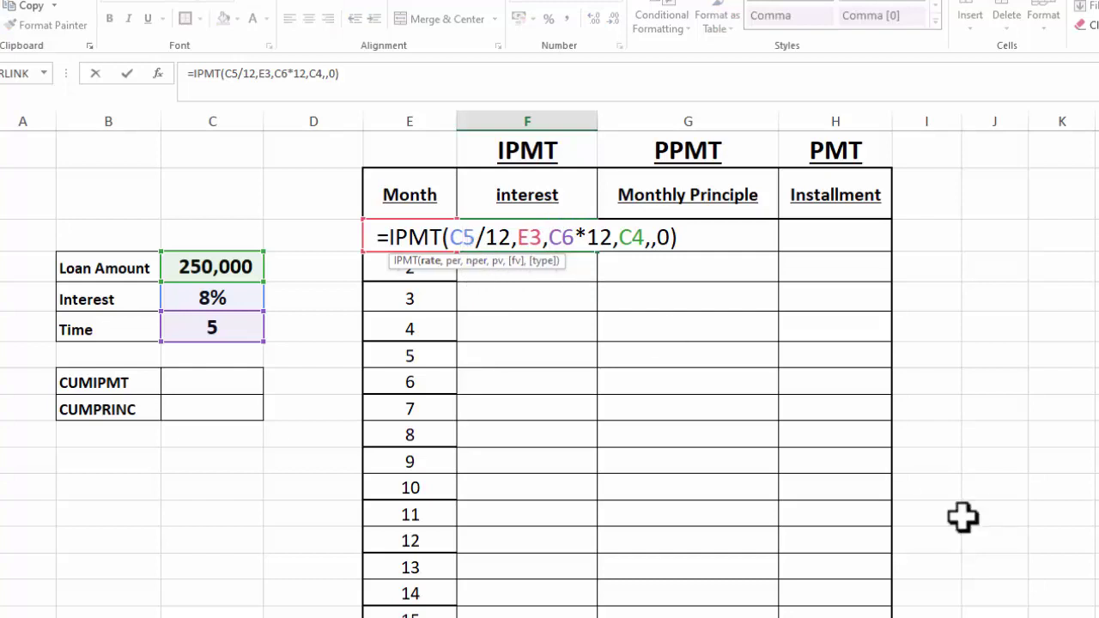
key("F4")
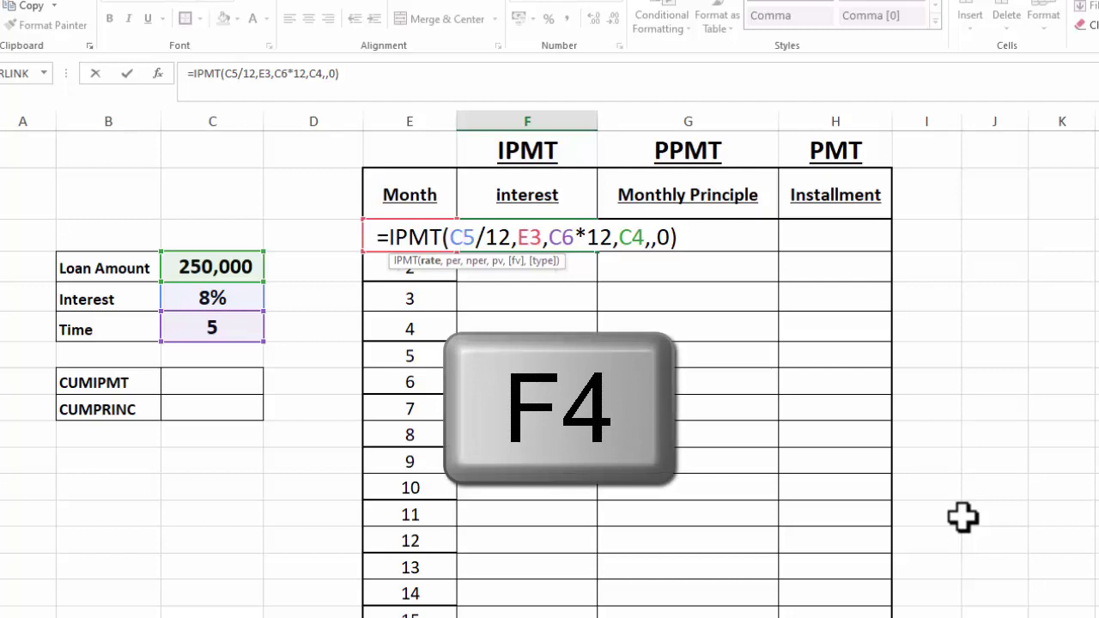
key("F4")
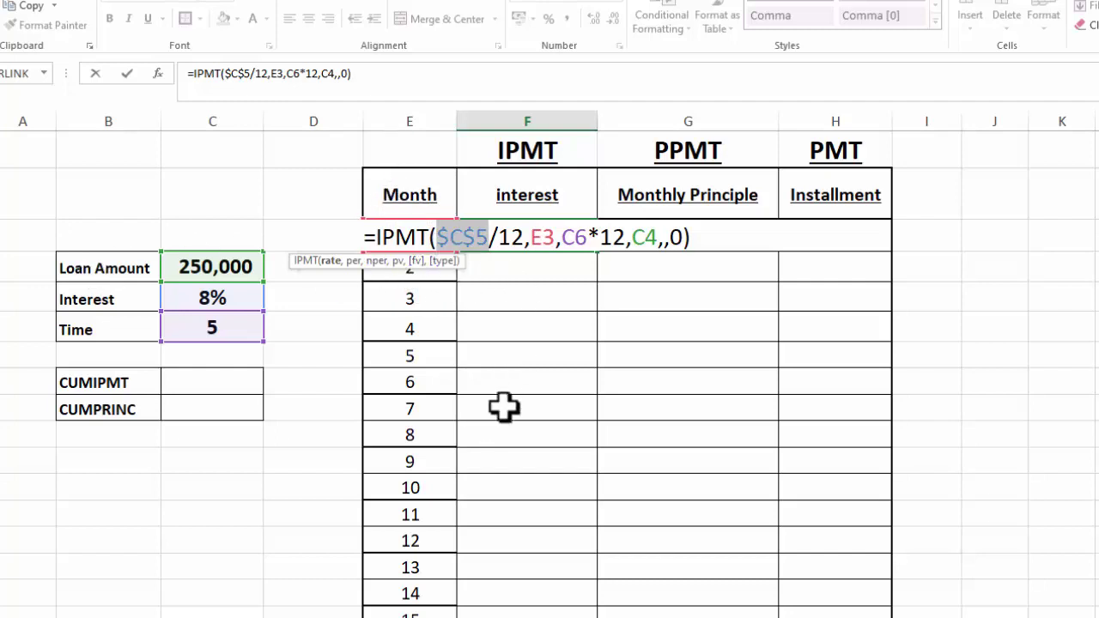
left_click(574, 237)
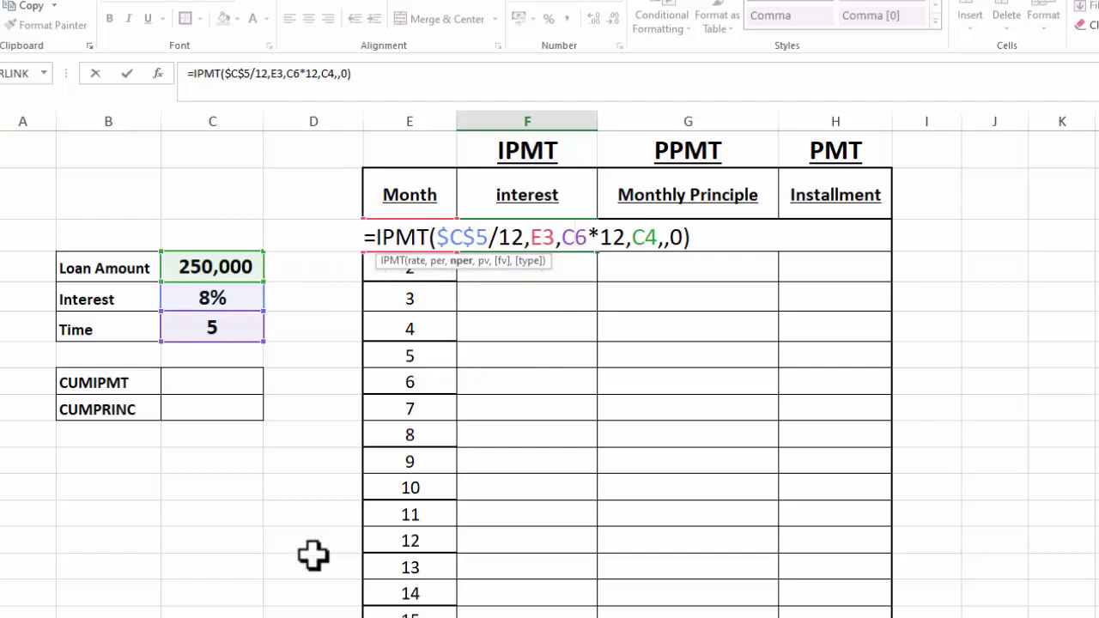
key("F4")
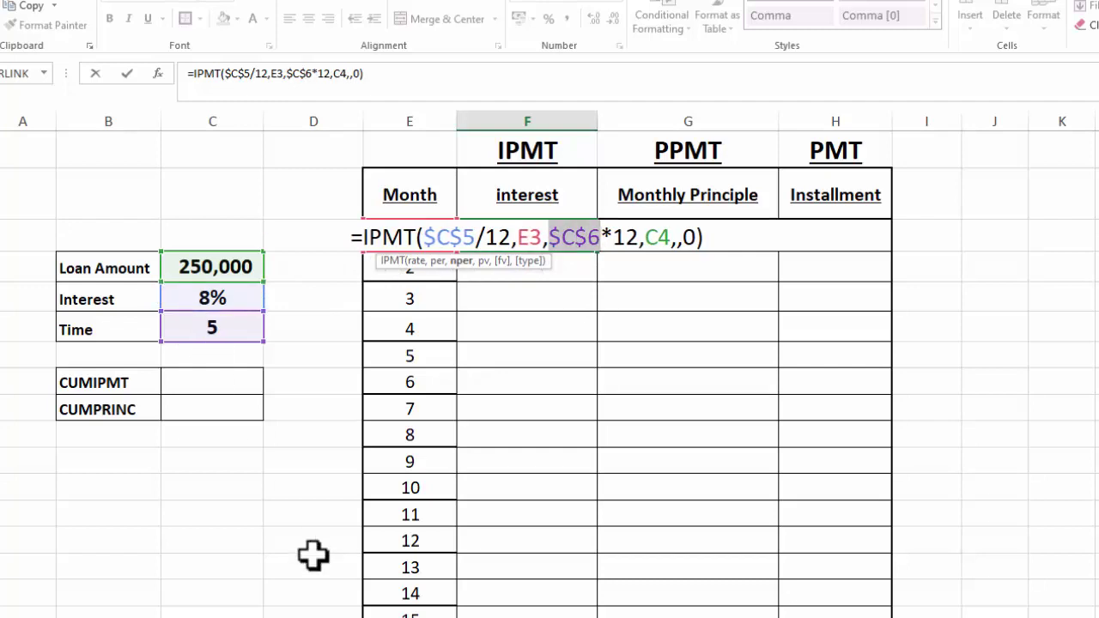
left_click(658, 238)
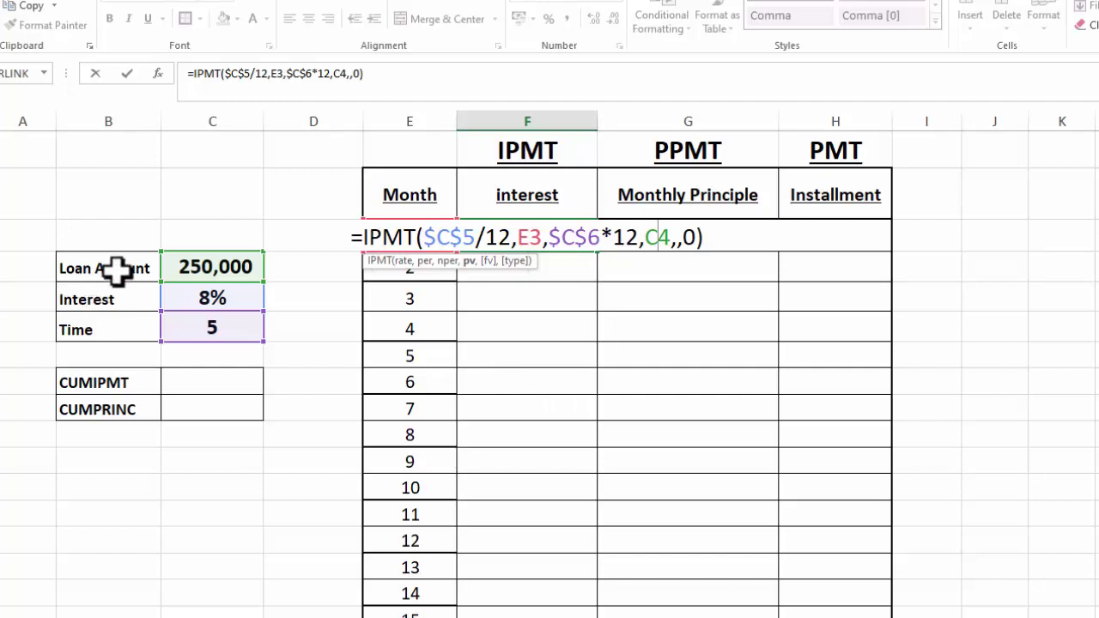
key("F4")
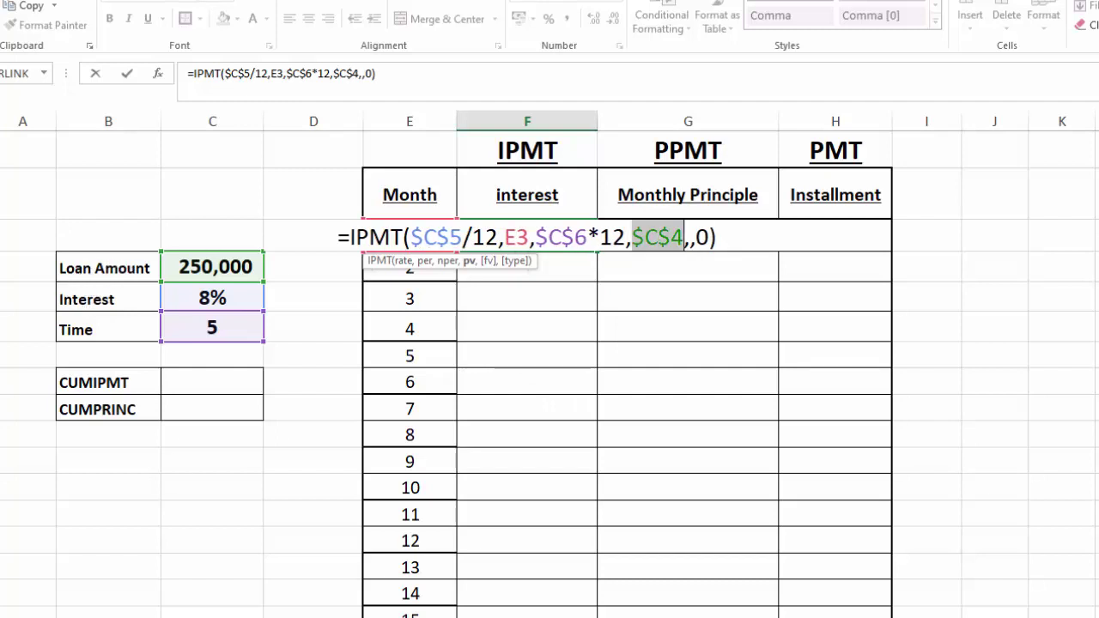
left_click(736, 237)
key("Return")
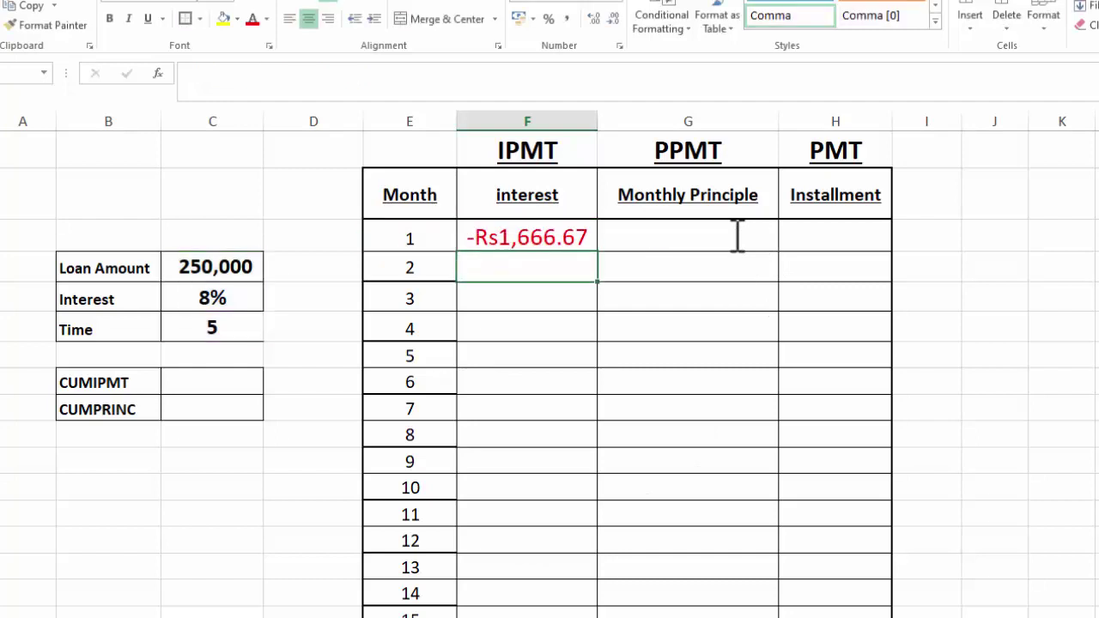
left_click(569, 234)
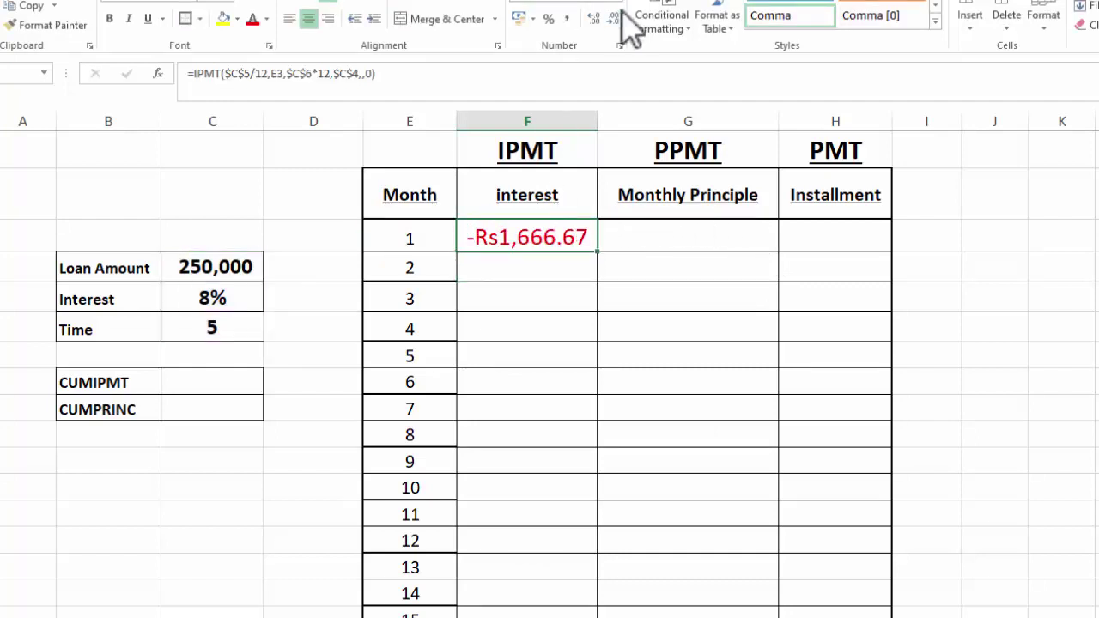
left_click(569, 19)
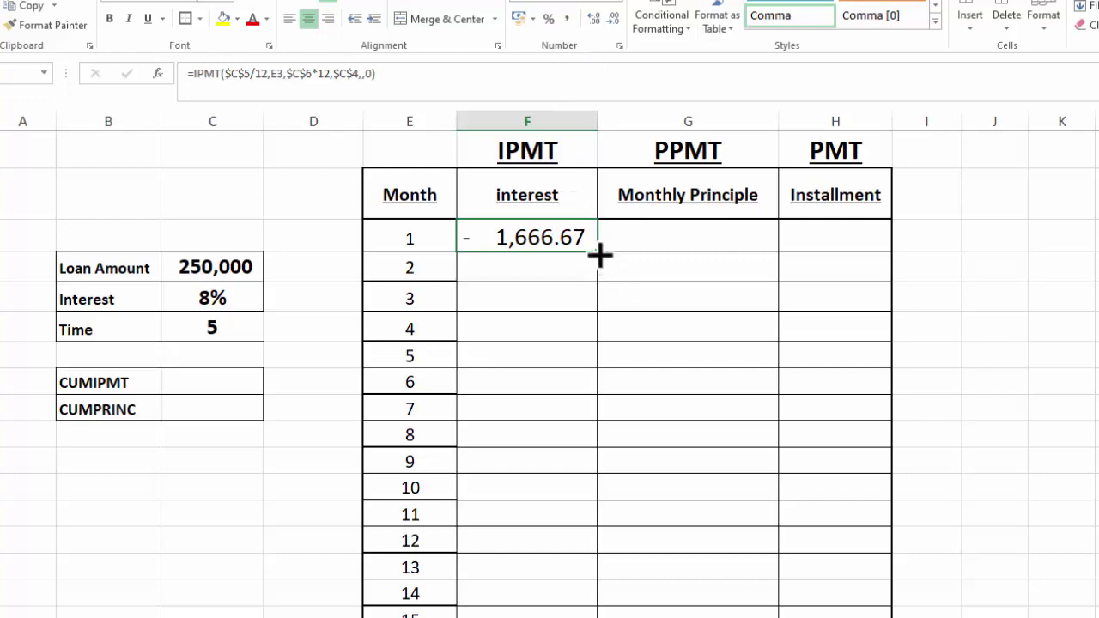
Copy the IPMT formula down to month 60 and check values ending at - 33.57
mouse_move(601, 254)
left_mouse_down()
mouse_move(589, 614)
mouse_move(558, 592)
left_mouse_up()
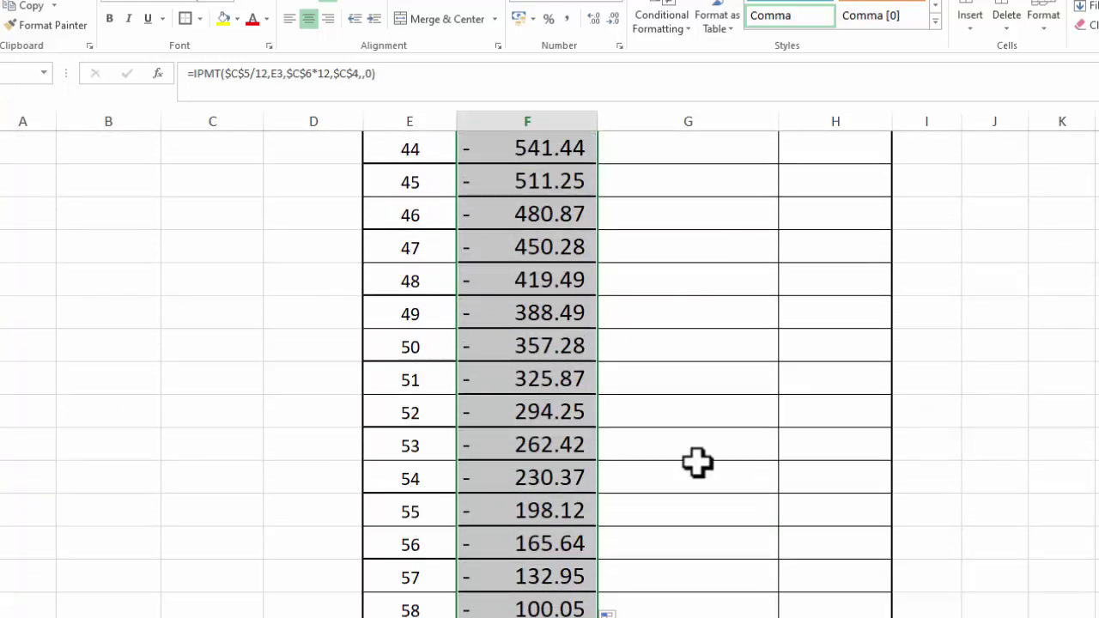
scroll(550, 374, "up", 4)
scroll(549, 374, "up", 6)
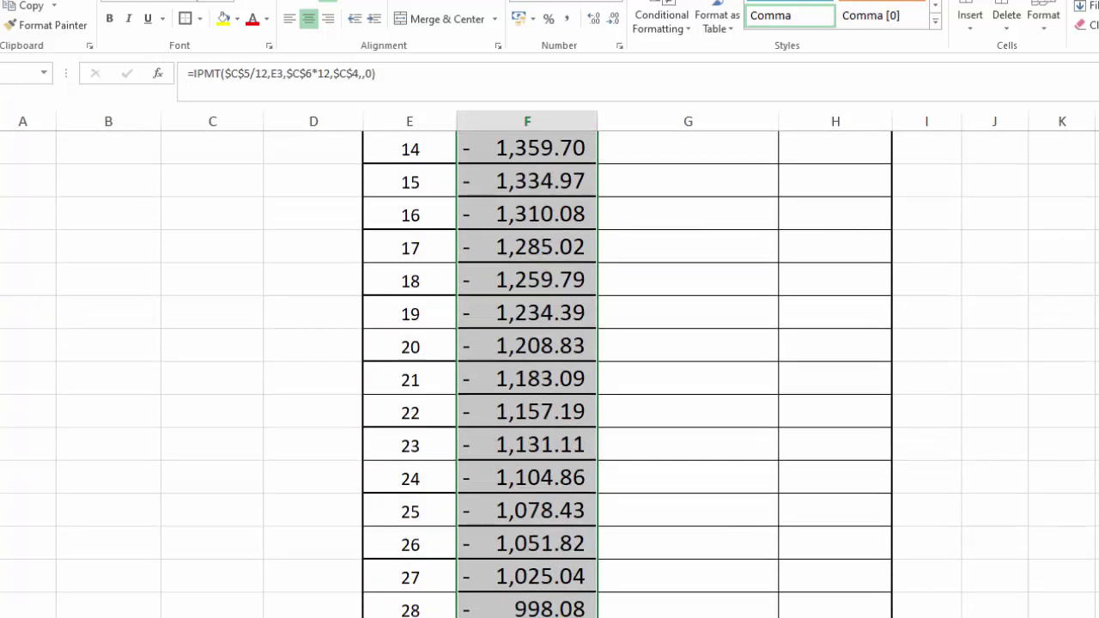
scroll(549, 374, "up", 5)
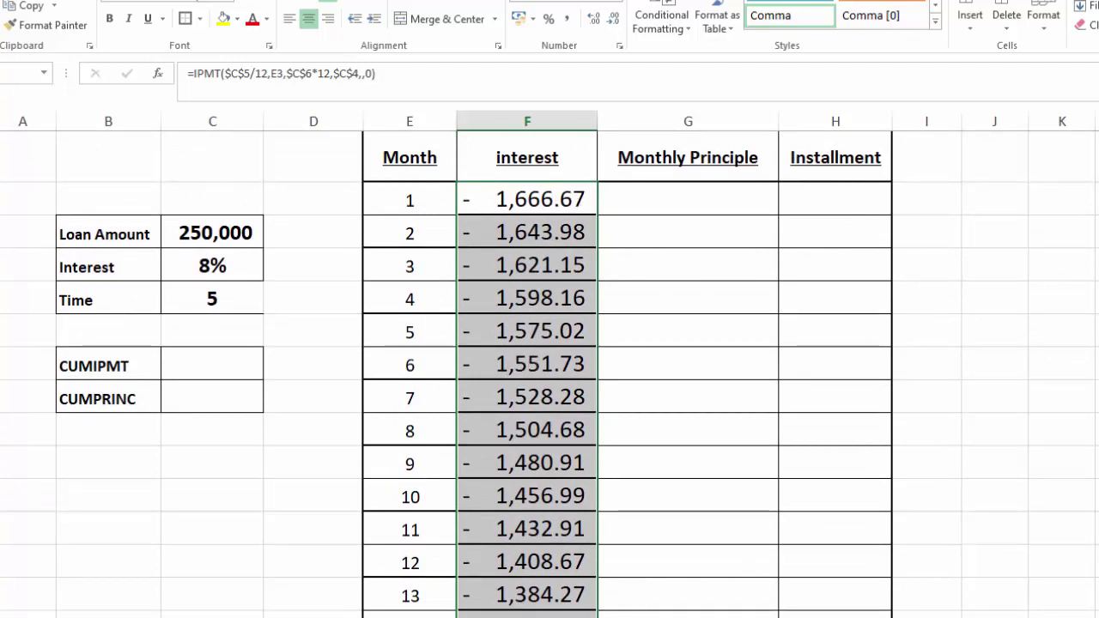
scroll(549, 374, "down", 4)
scroll(549, 374, "down", 4)
scroll(550, 374, "down", 3)
scroll(549, 375, "down", 1)
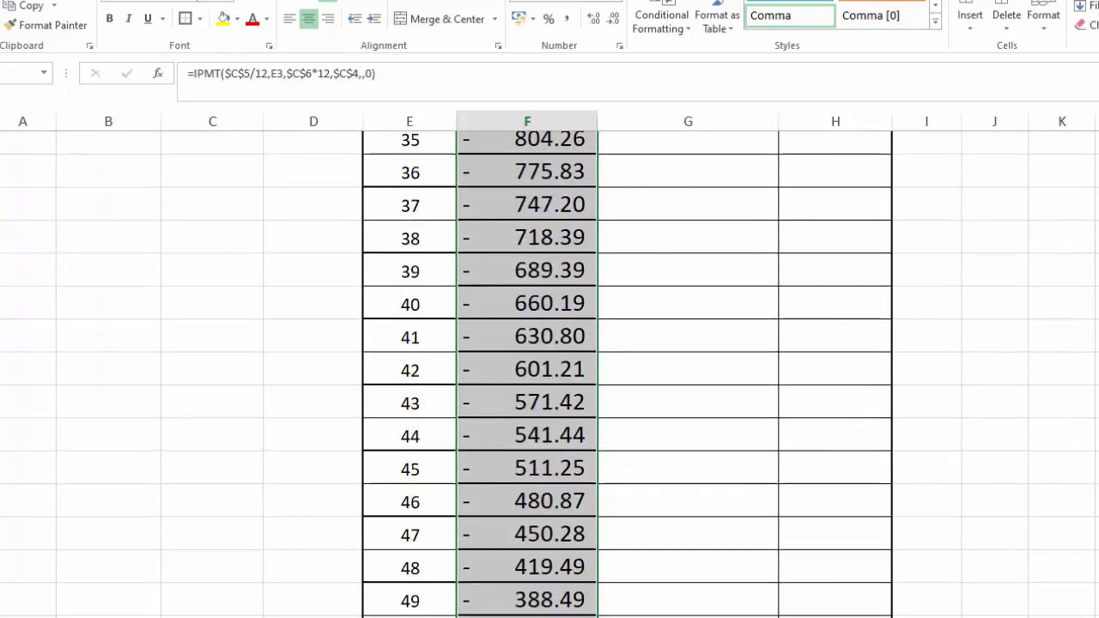
scroll(549, 374, "down", 1)
scroll(549, 375, "down", 1)
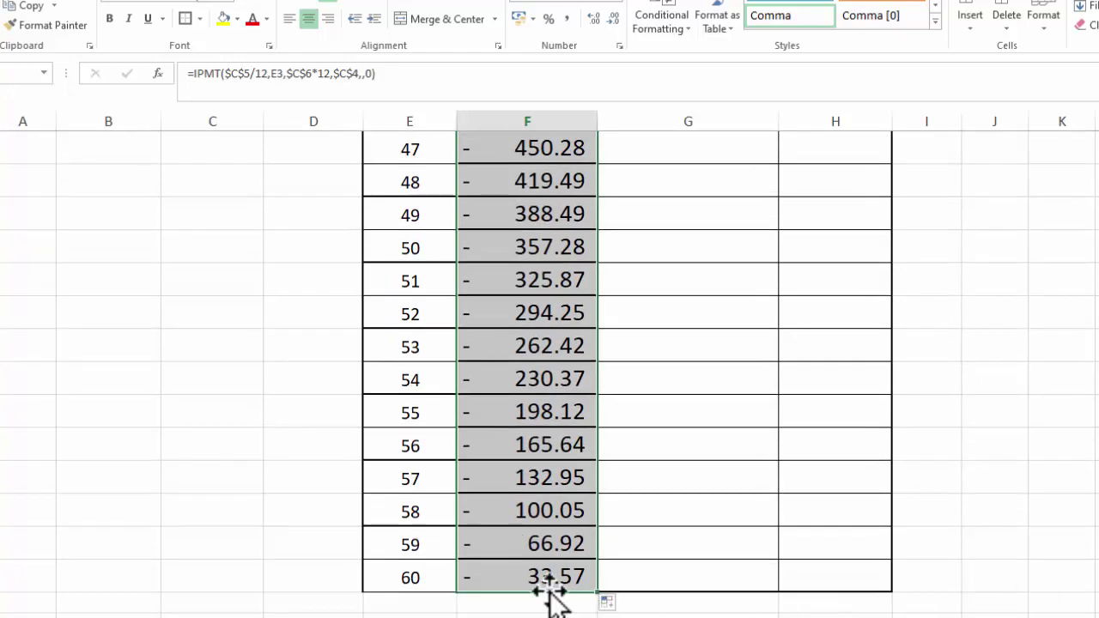
scroll(549, 375, "up", 3)
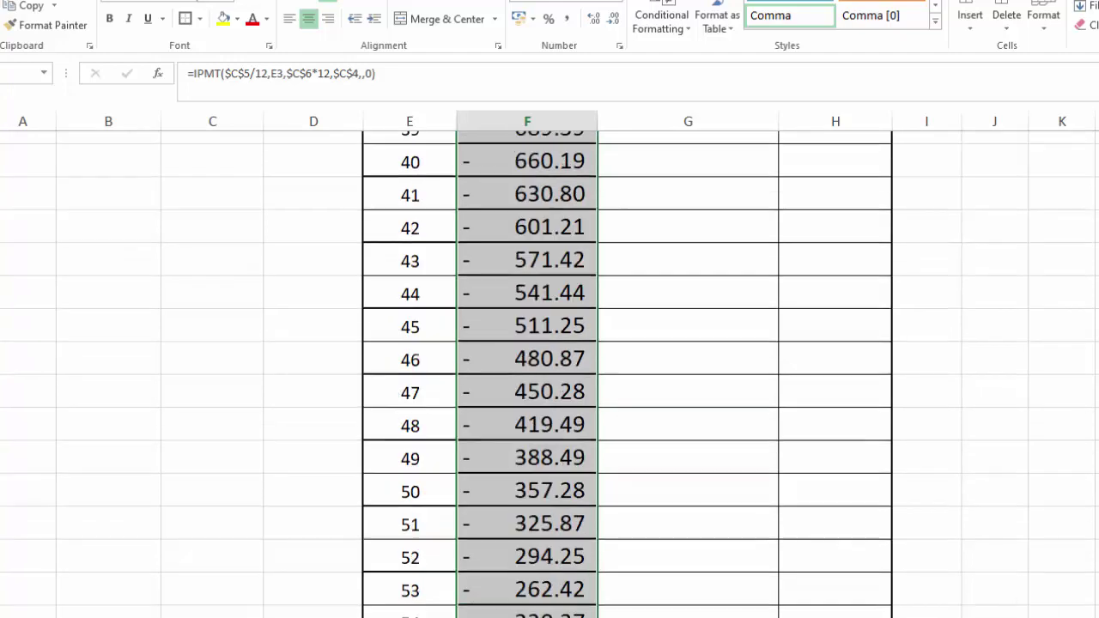
scroll(549, 374, "up", 12)
scroll(549, 374, "up", 2)
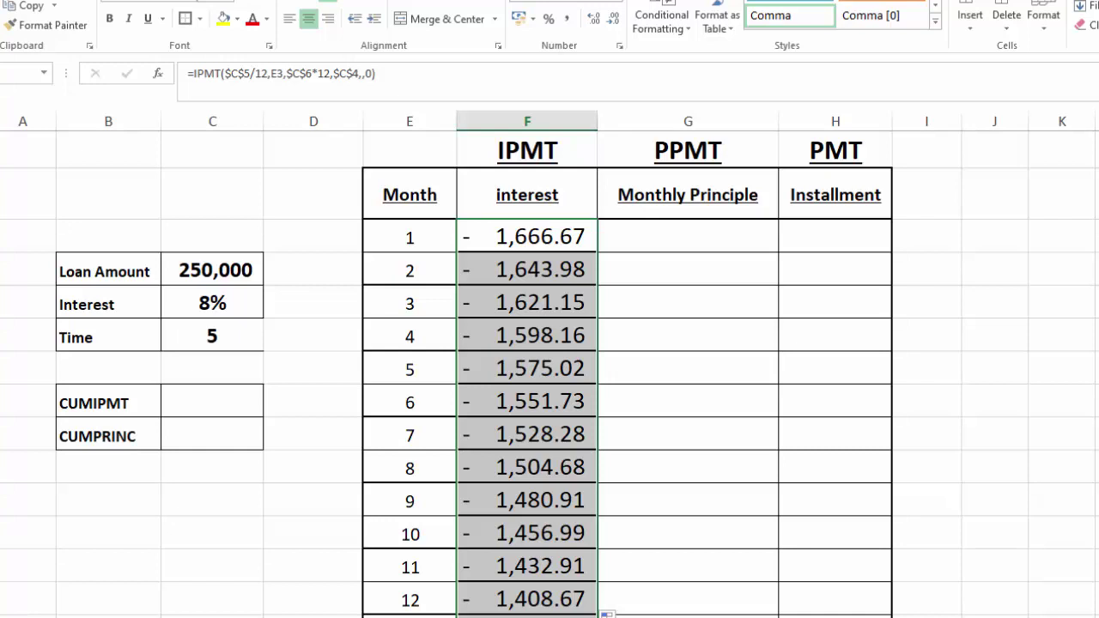
Enter =PPMT(C5/12,E3,C6*12,C4,,0) in month 1's Monthly Principle cell, returning -Rs3,402.43
left_click(678, 243)
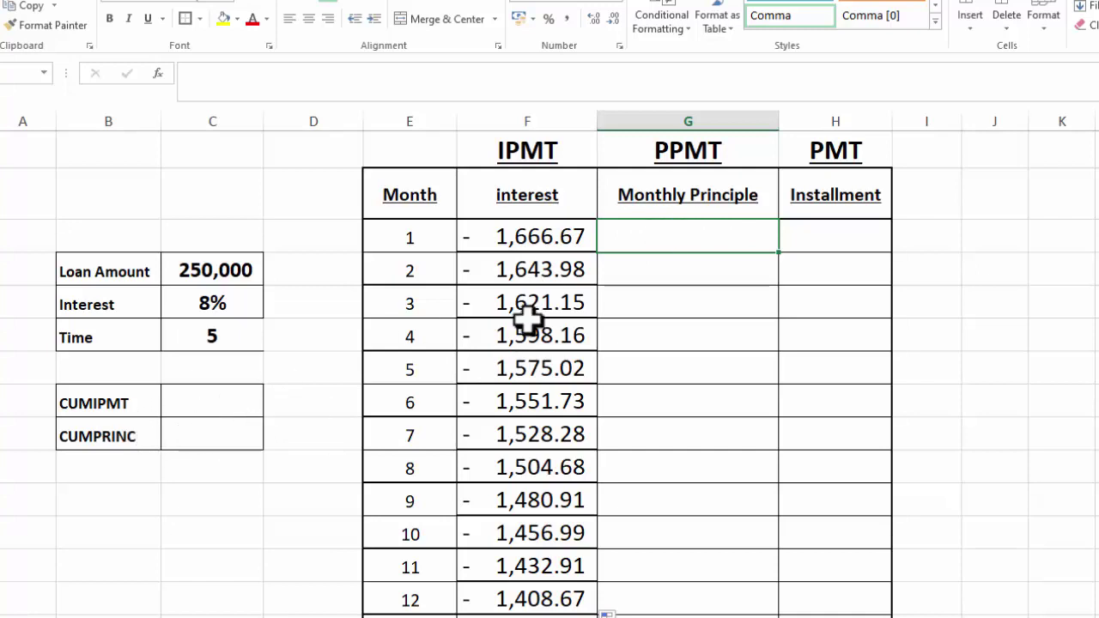
type("=")
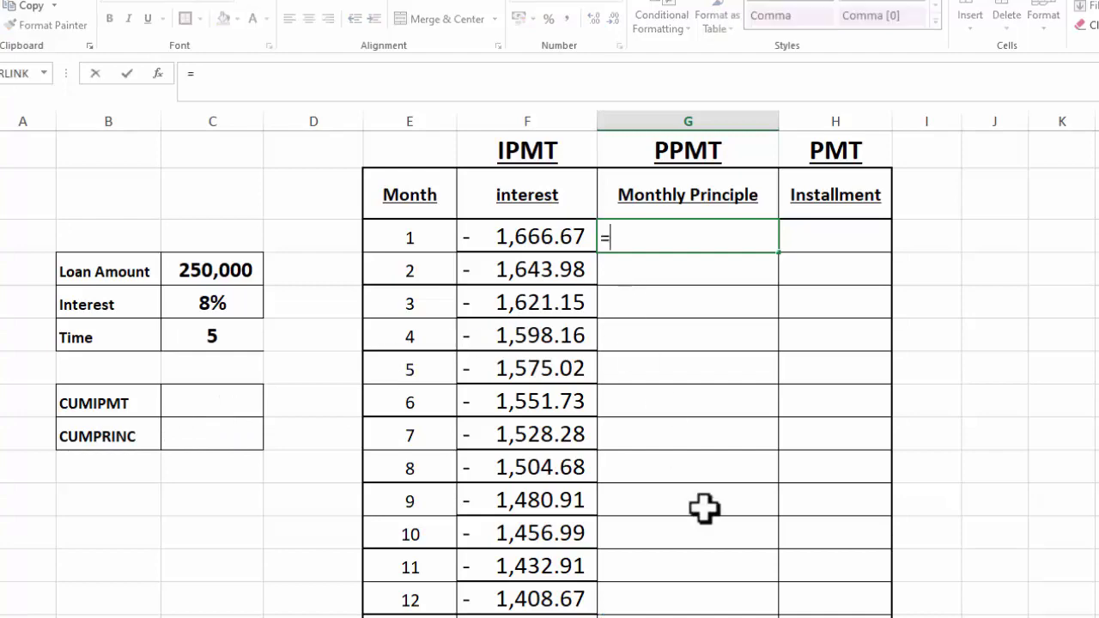
type("P")
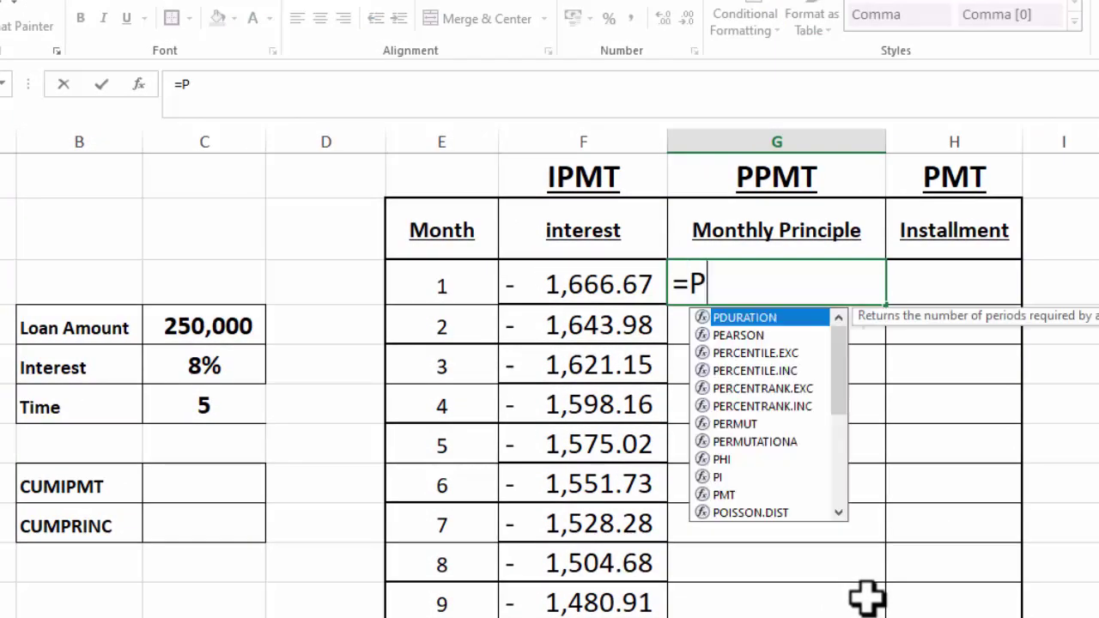
type("P")
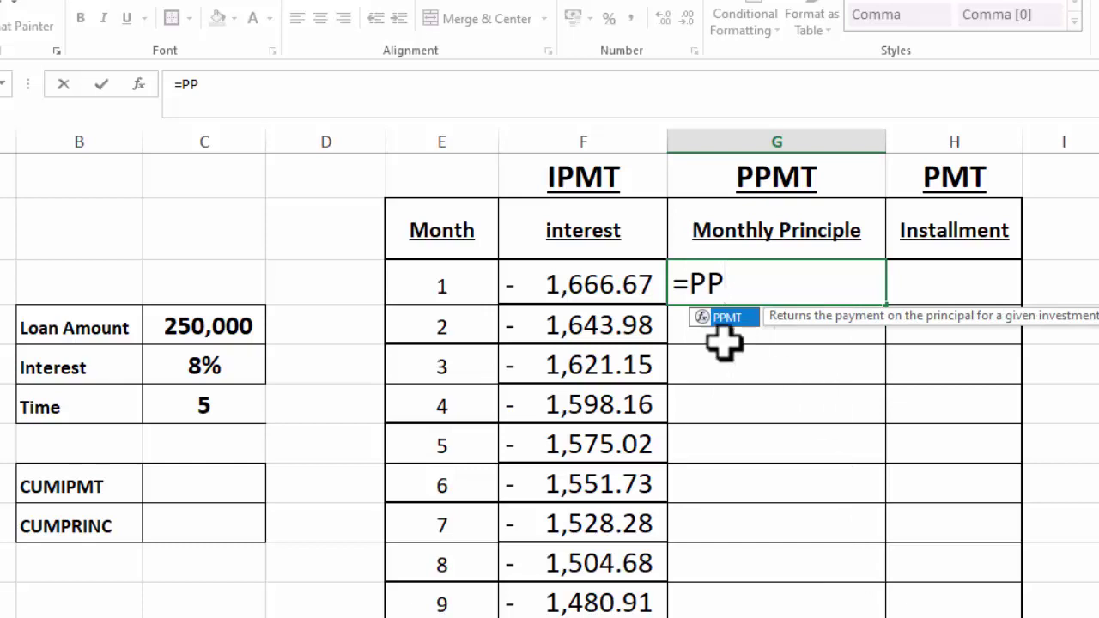
double_click(726, 318)
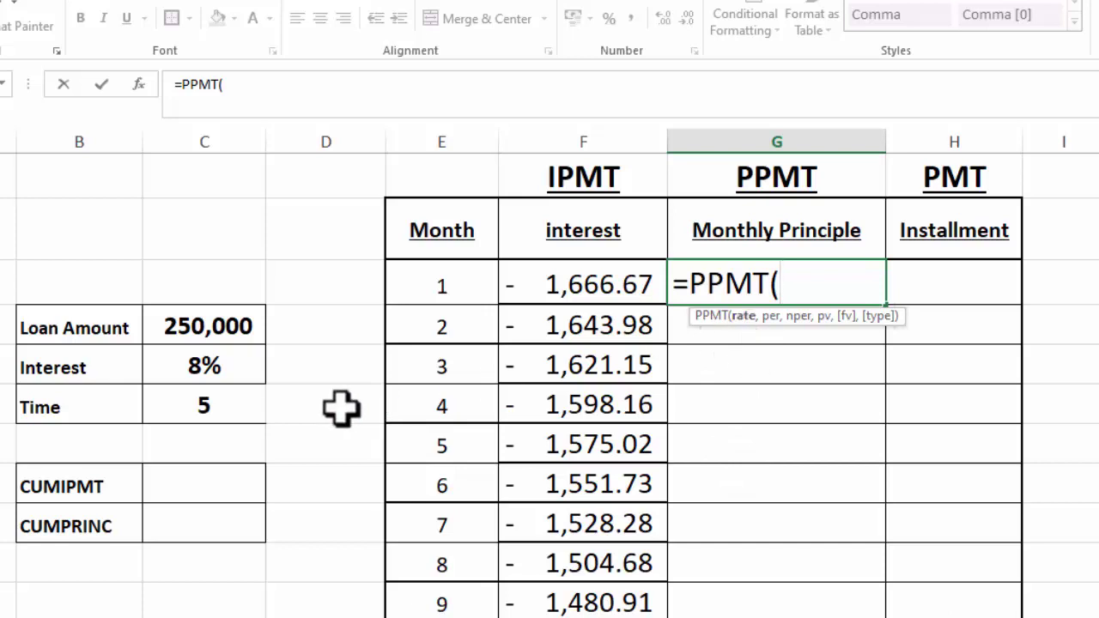
left_click(210, 368)
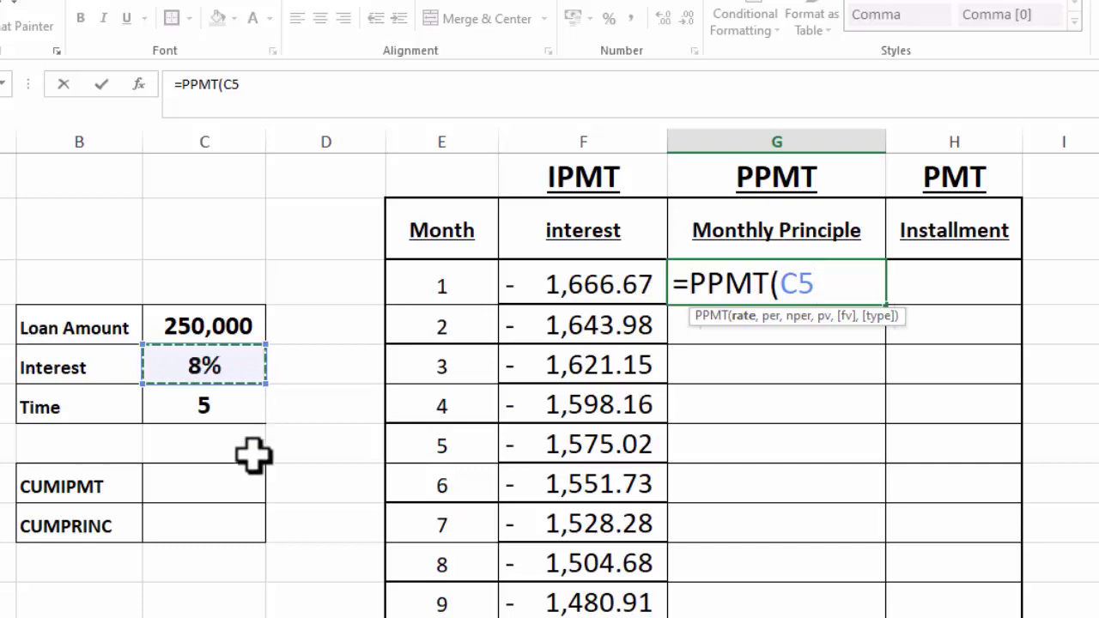
type("/12")
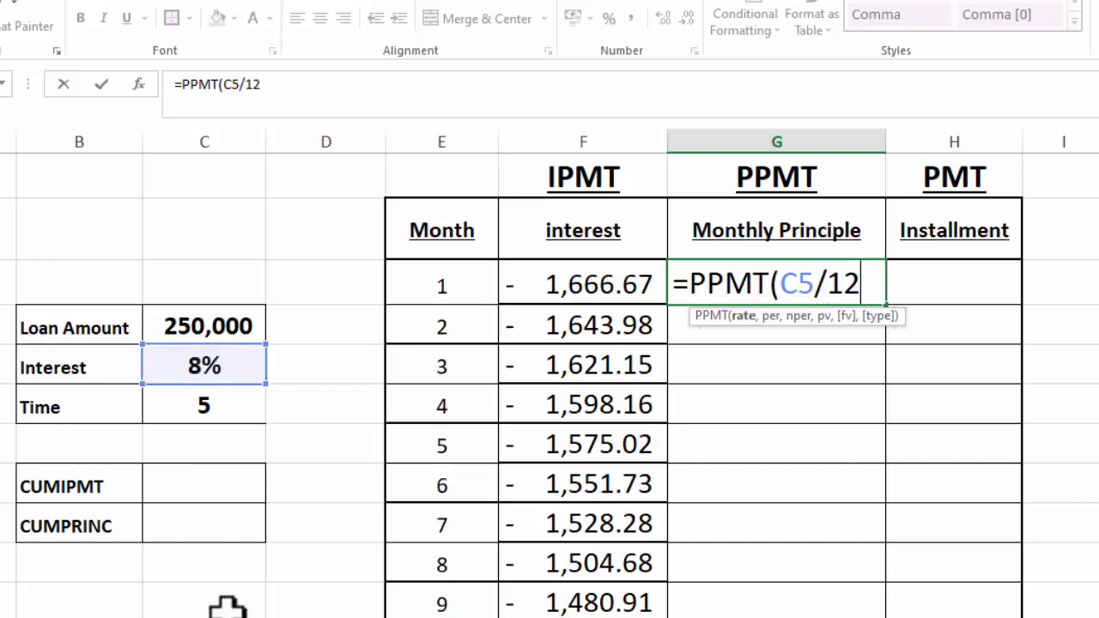
type(",")
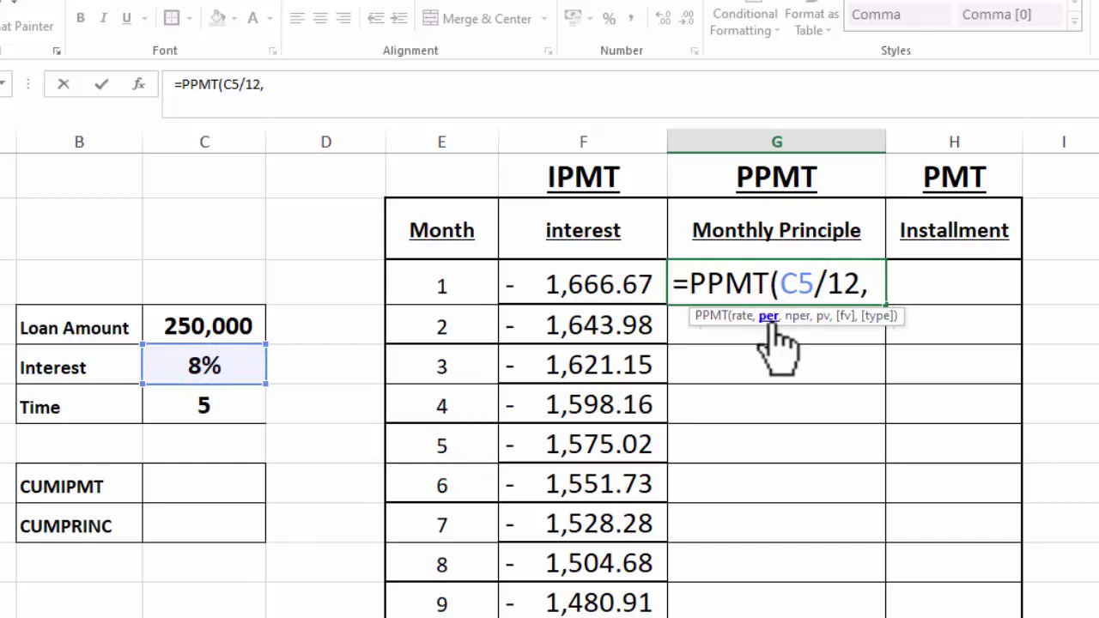
left_click(437, 280)
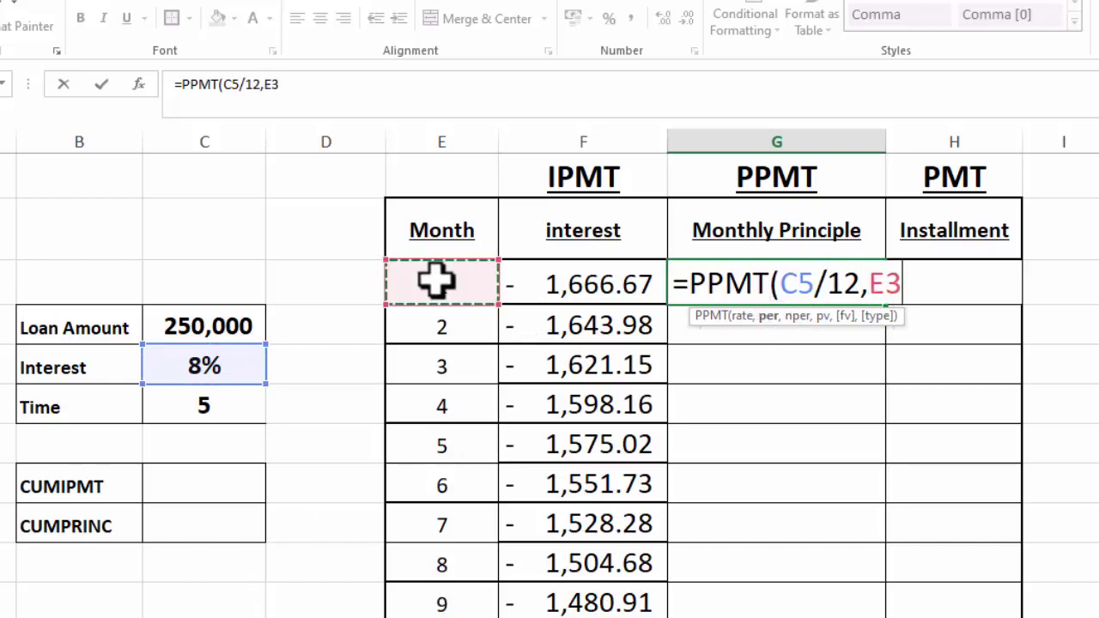
type(",")
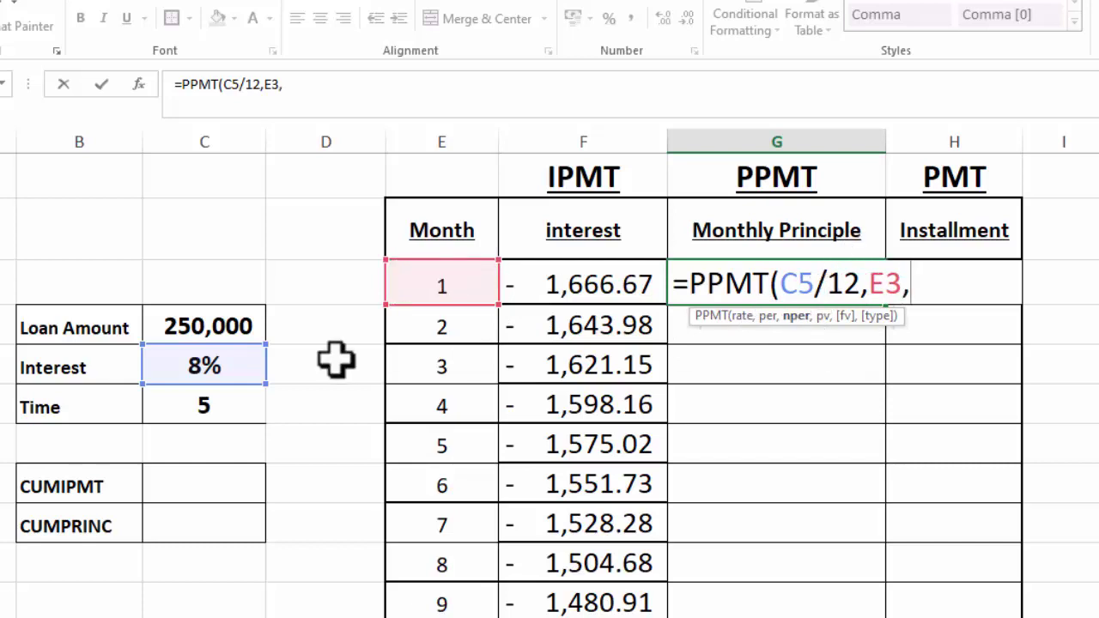
left_click(211, 399)
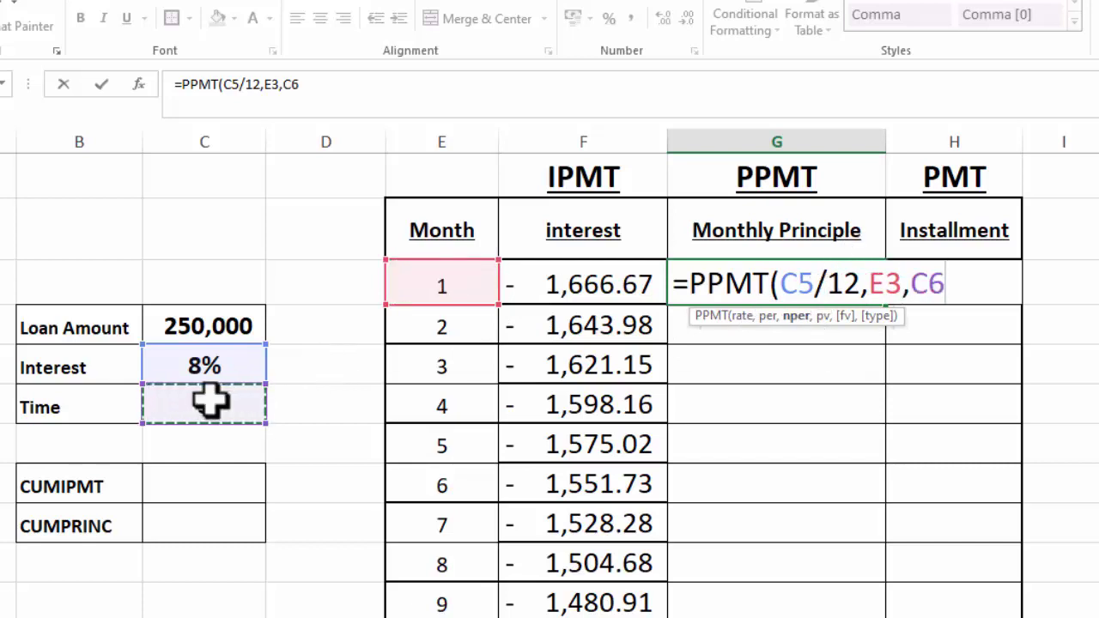
type("*12")
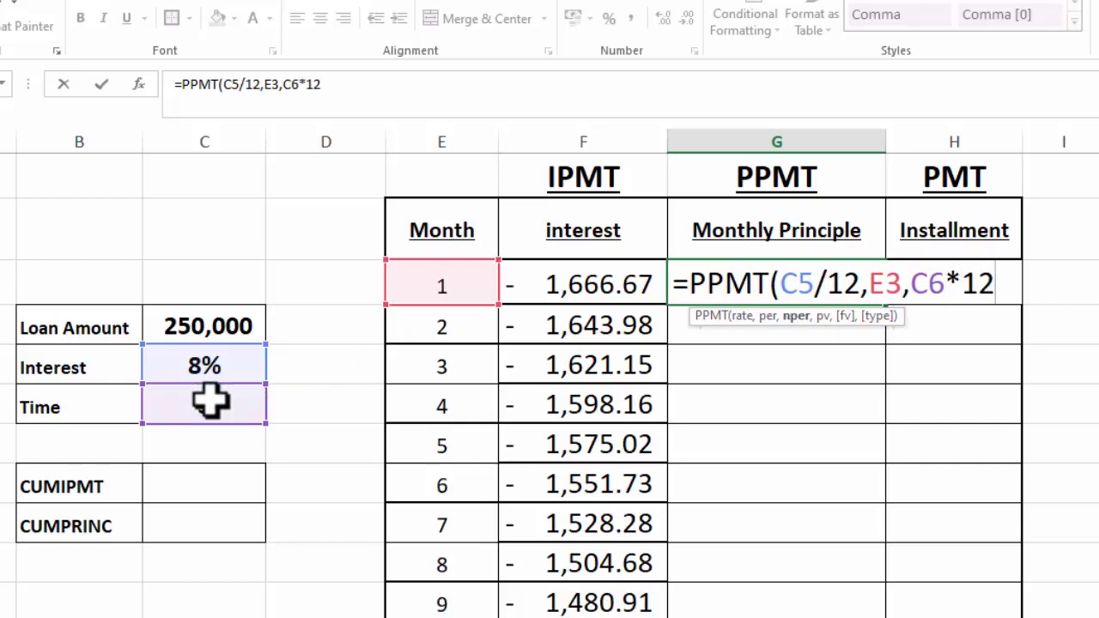
type(",")
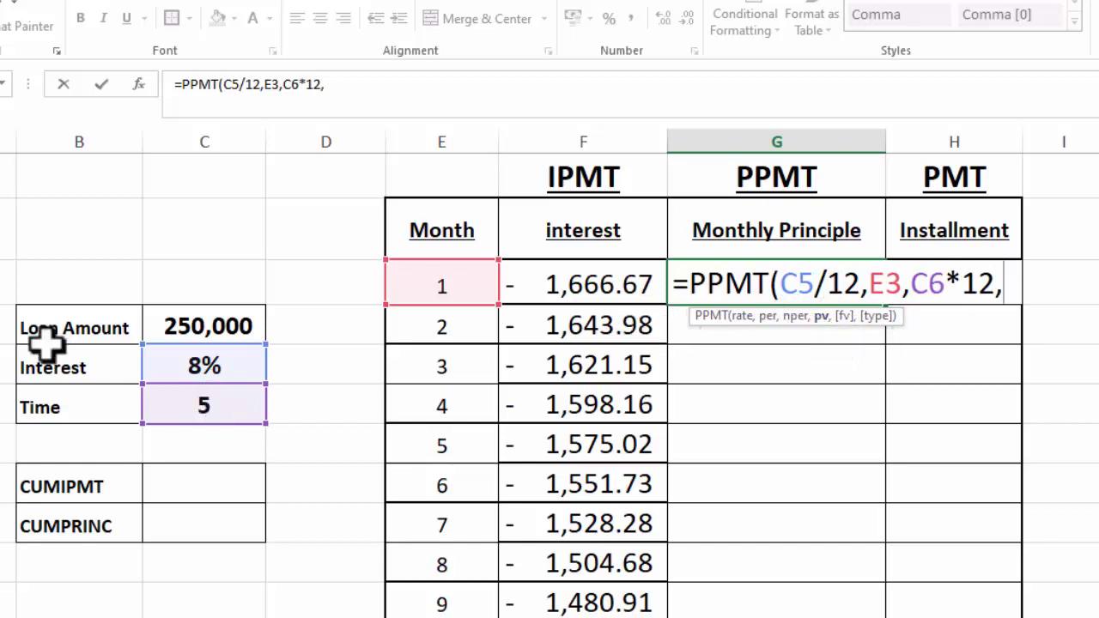
left_click(176, 326)
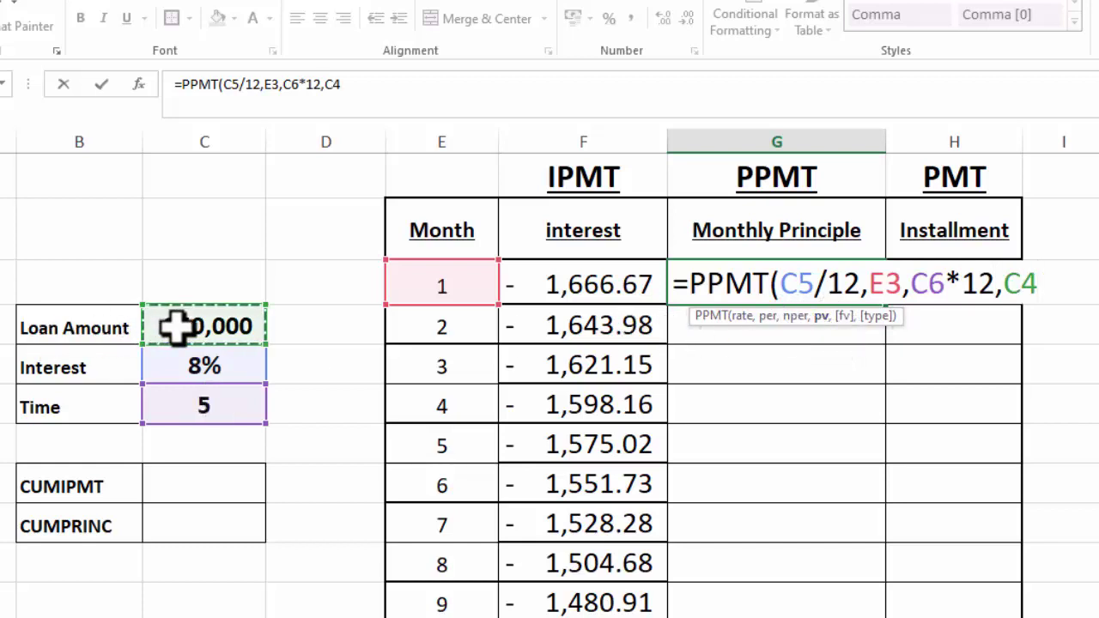
type(",")
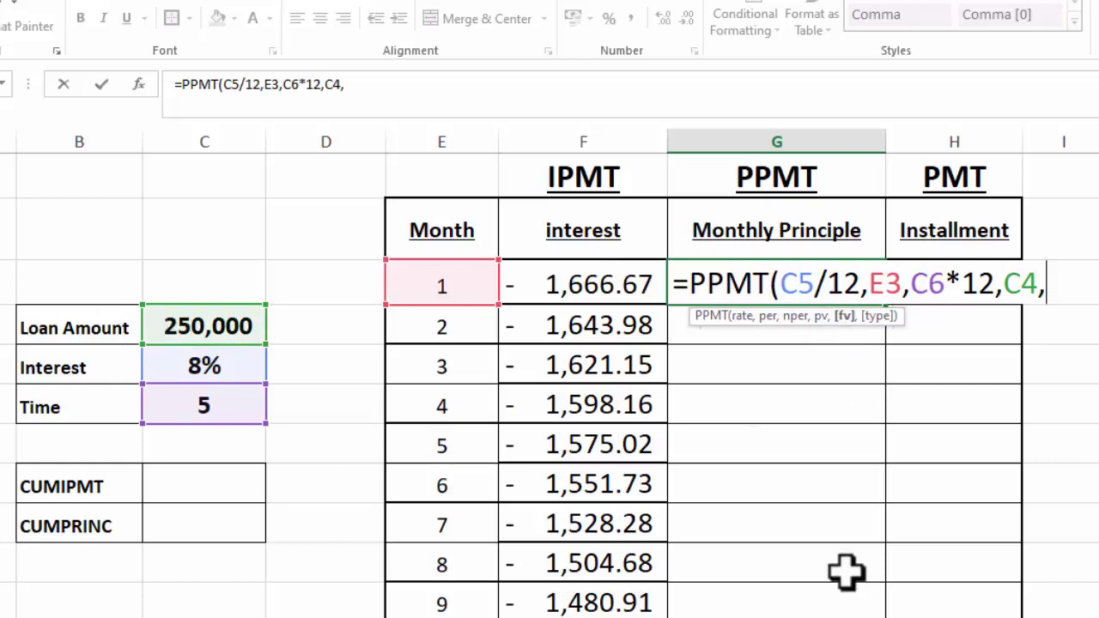
type(",")
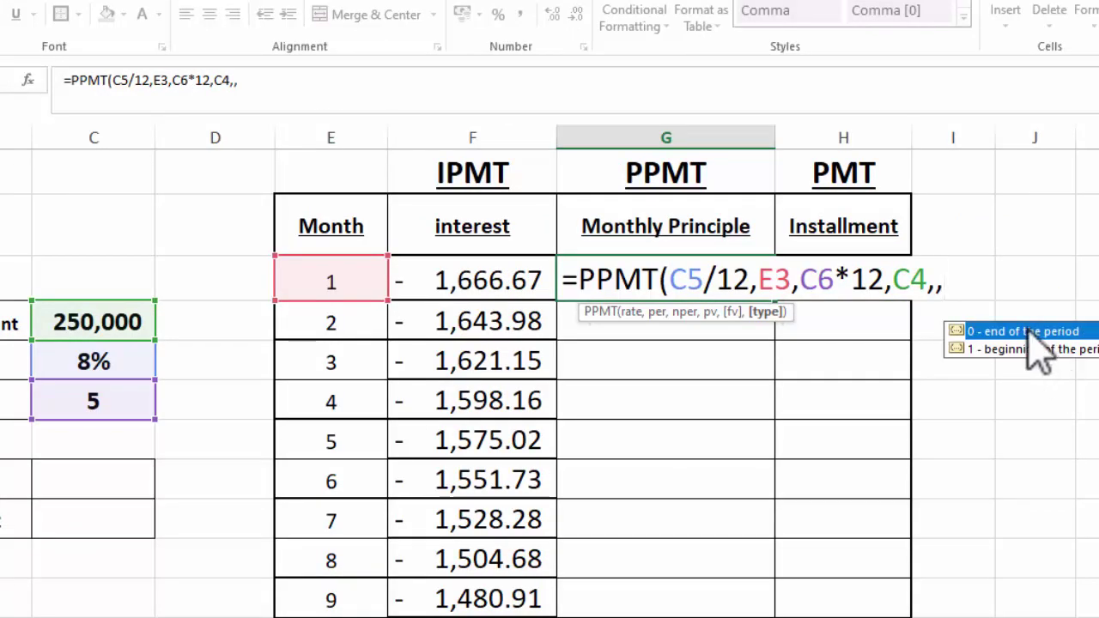
type("0")
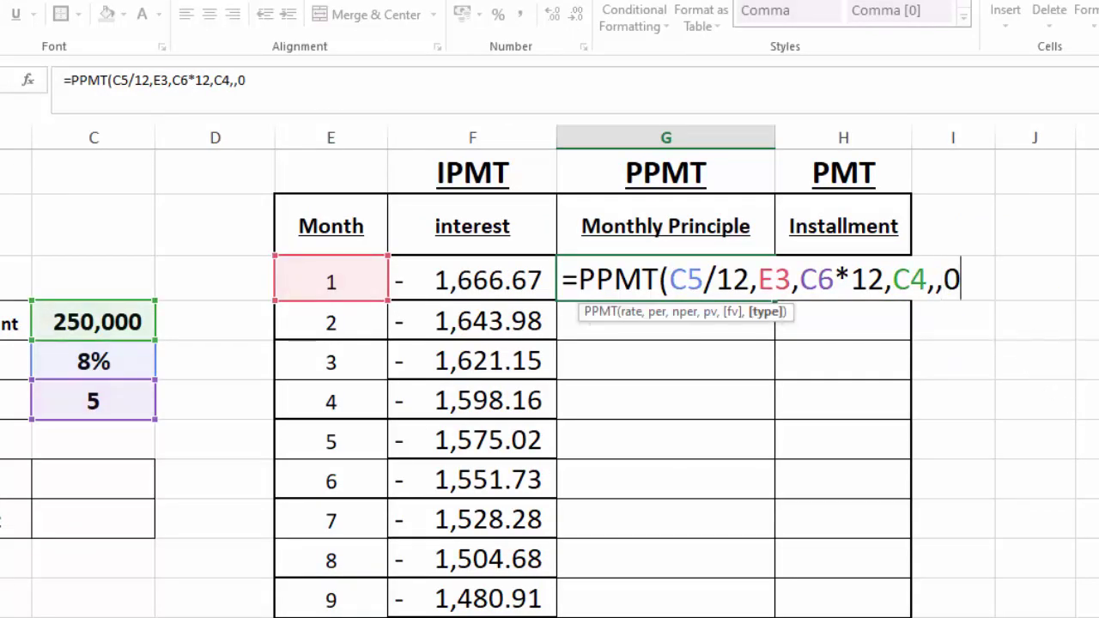
key("Return")
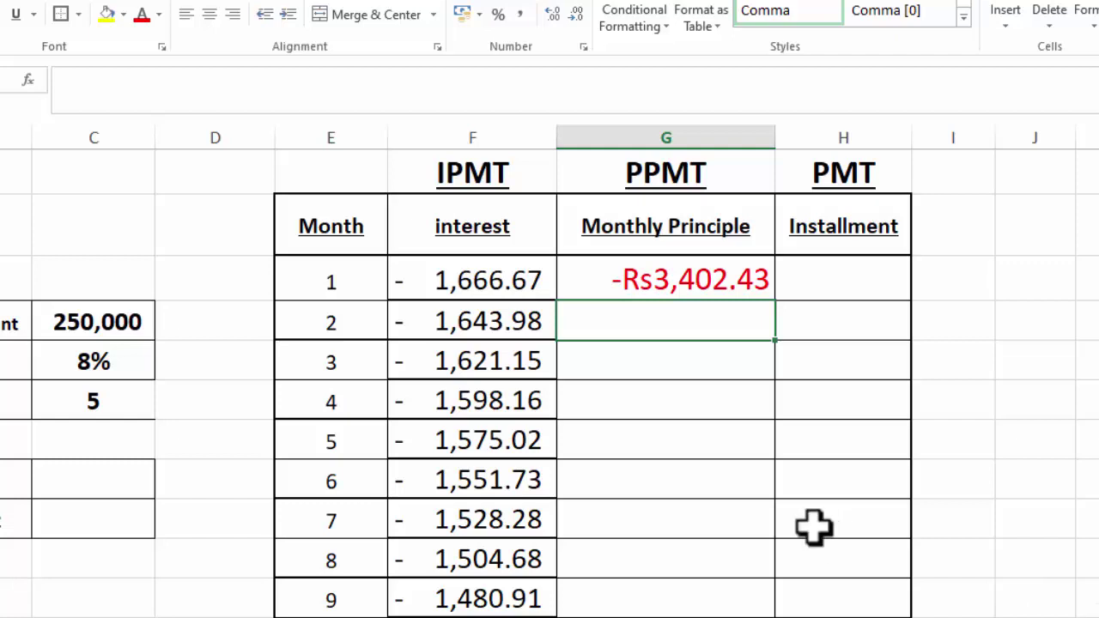
Apply comma format to month 1's principal and undo the #NUM! fill-down
left_click(707, 286)
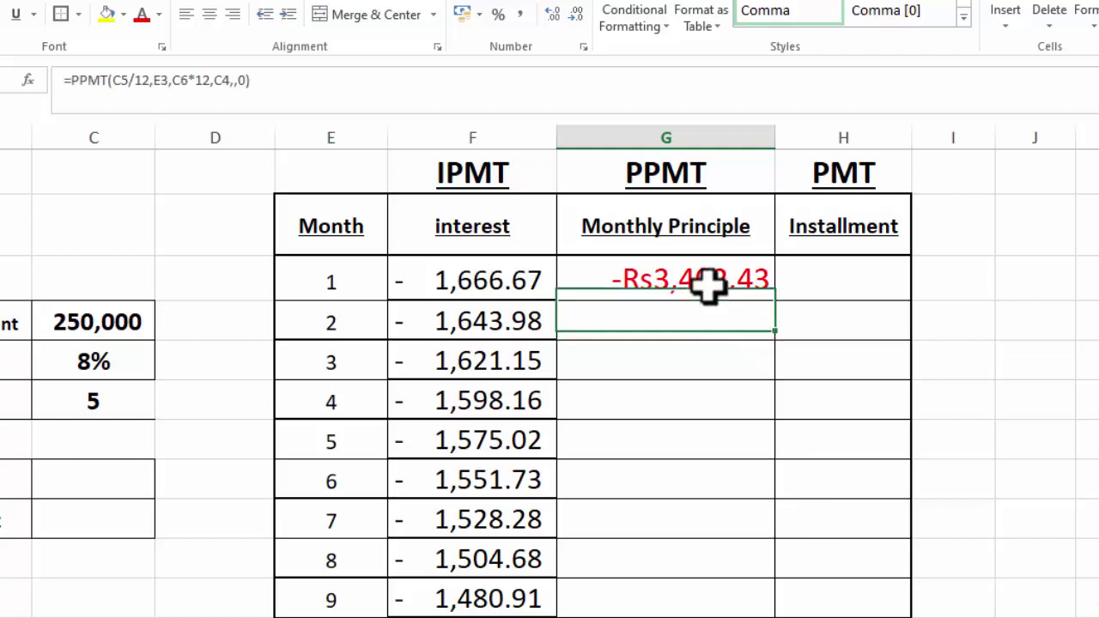
left_click(521, 16)
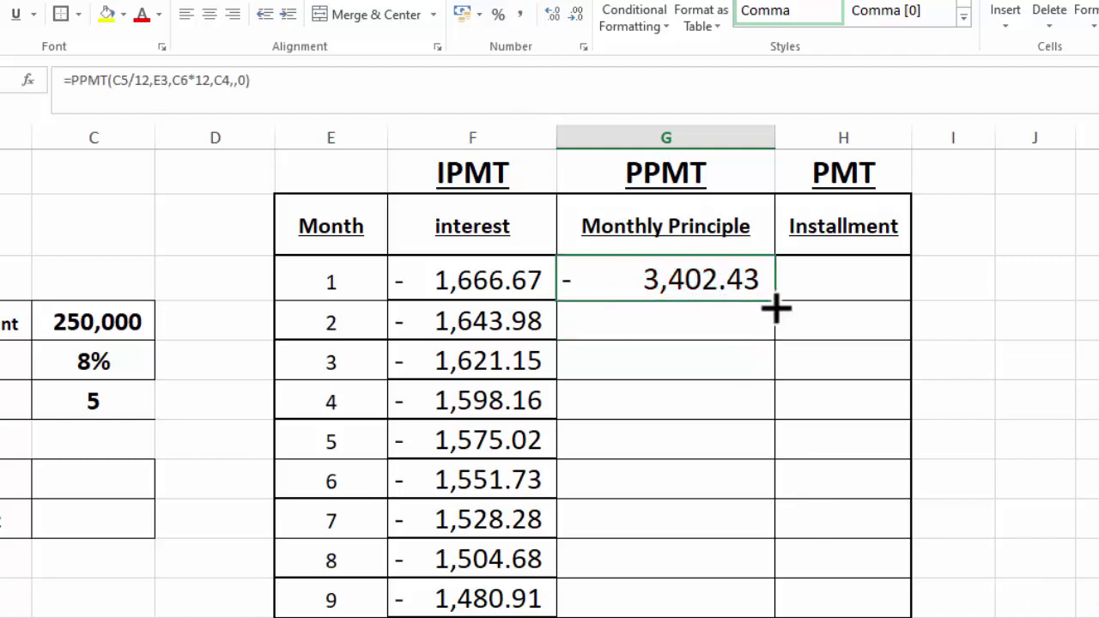
left_click_drag(777, 305, 779, 496)
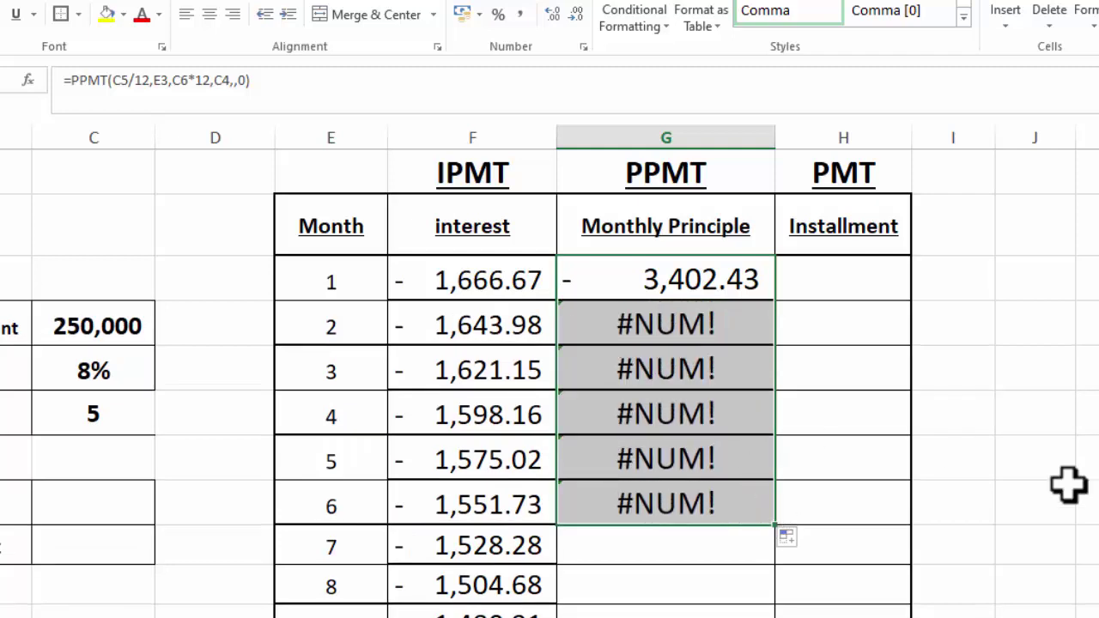
key("ctrl+z")
Make the PPMT references absolute: $C$5, $C$6 and $C$4
double_click(679, 287)
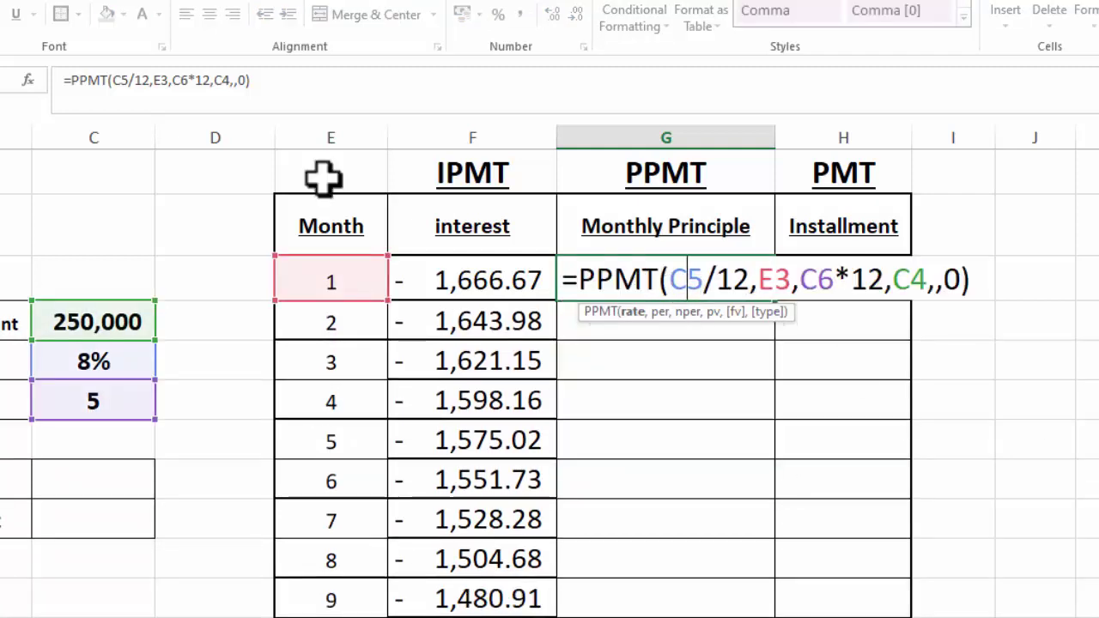
key("F4")
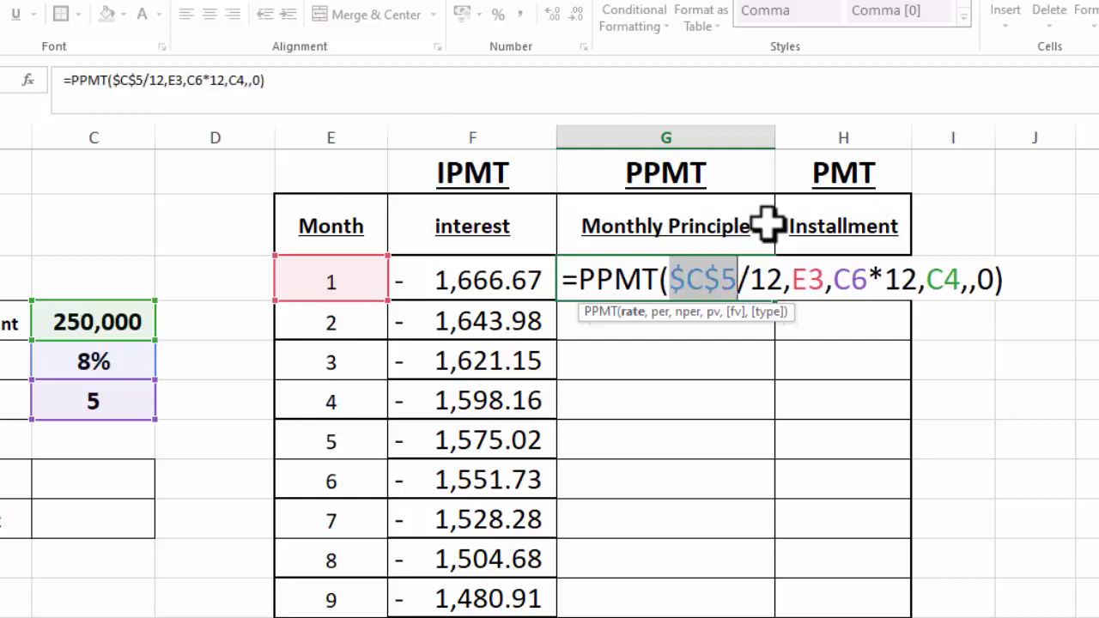
left_click(857, 287)
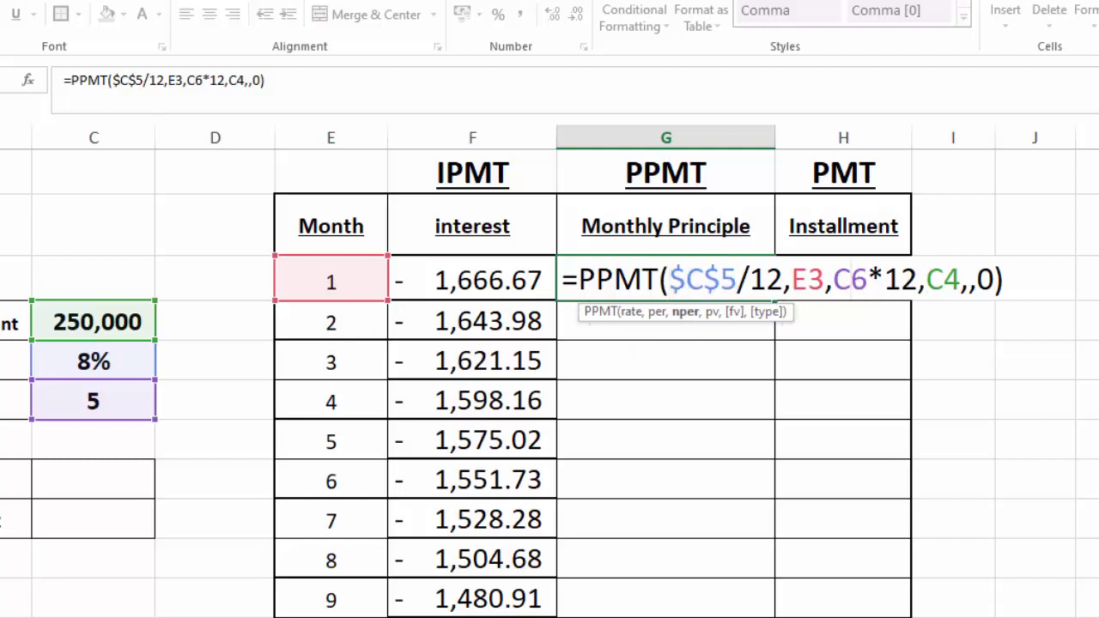
key("F4")
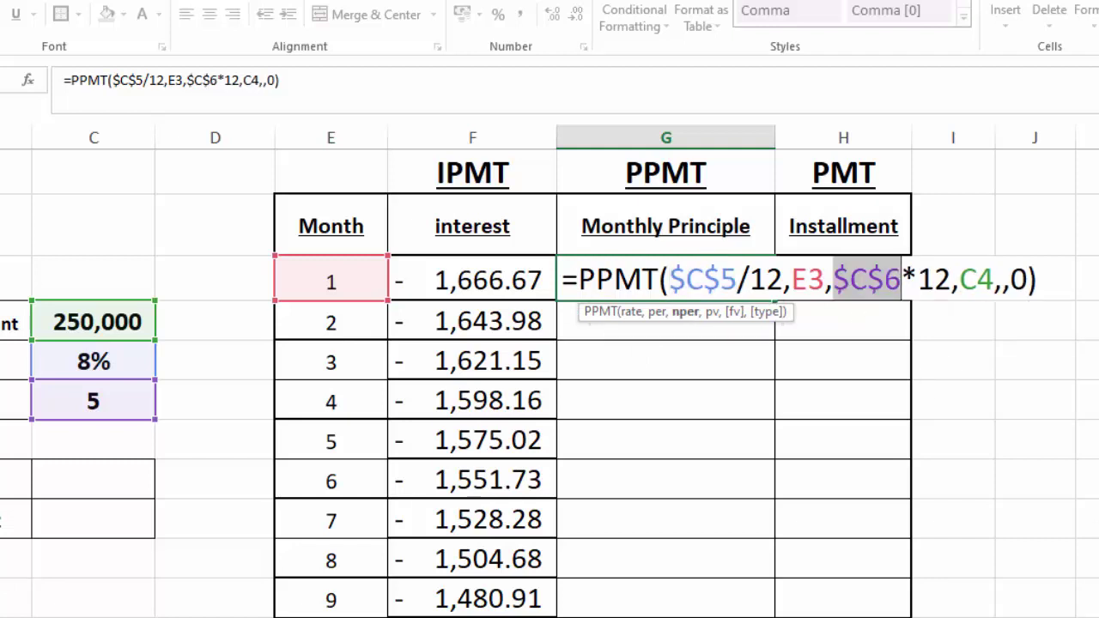
left_click(976, 279)
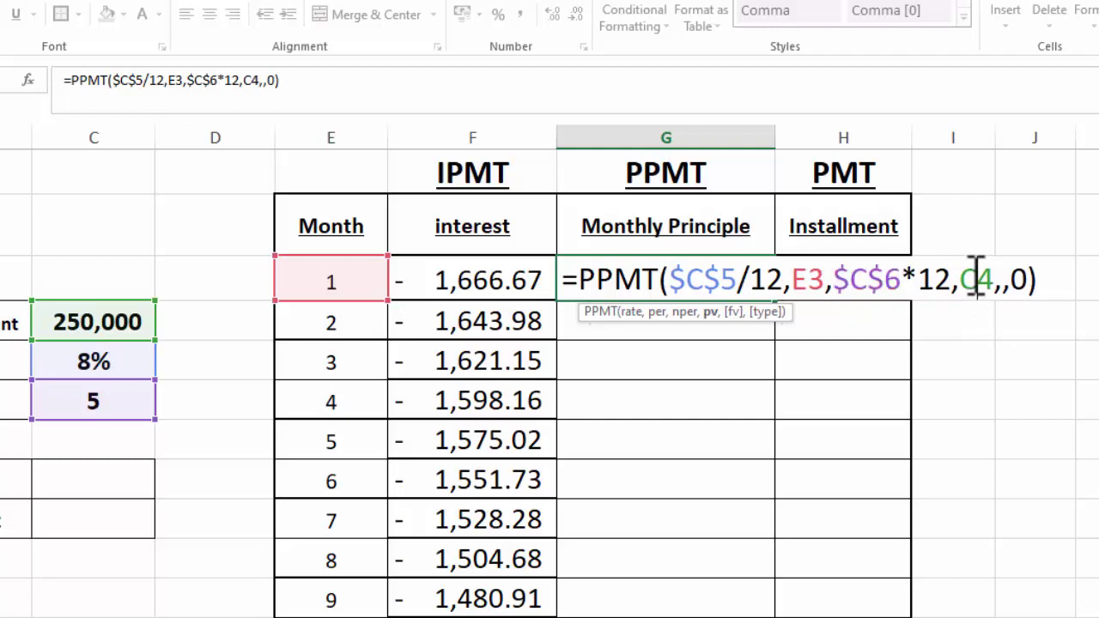
key("F4")
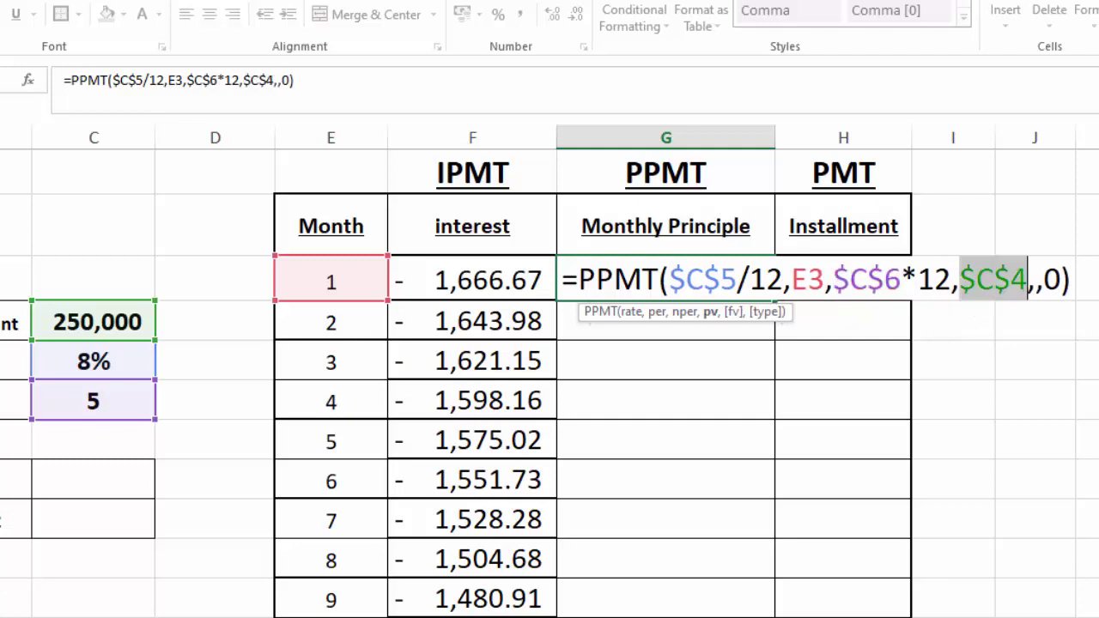
left_click(1072, 279)
key("Return")
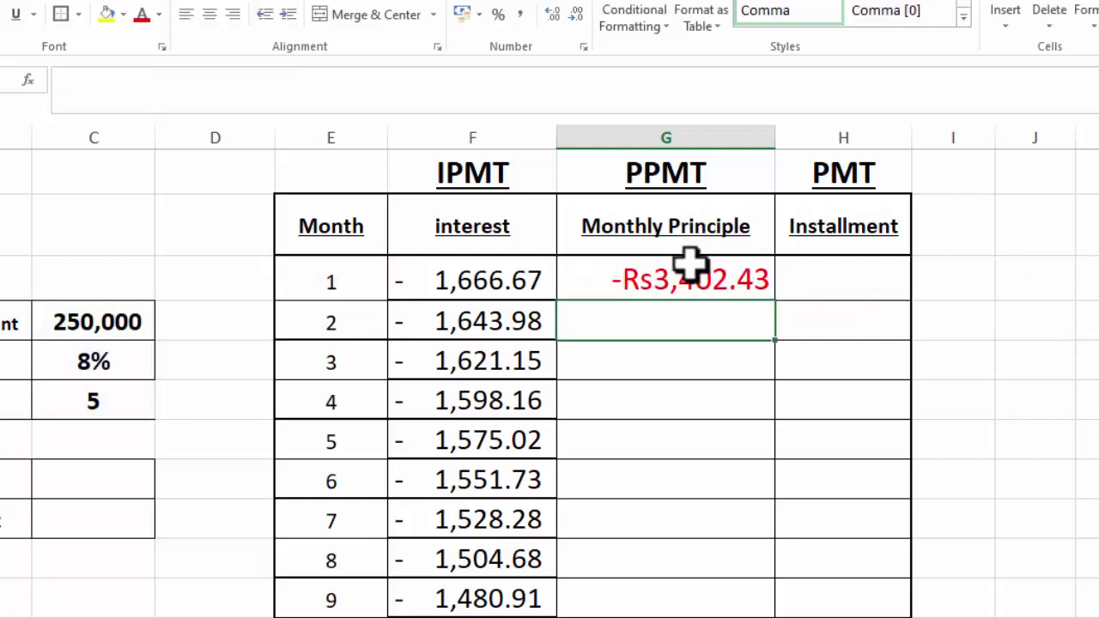
Comma-format month 1's PPMT and copy it down all months, from - 3,402.43 upward
left_click(691, 277)
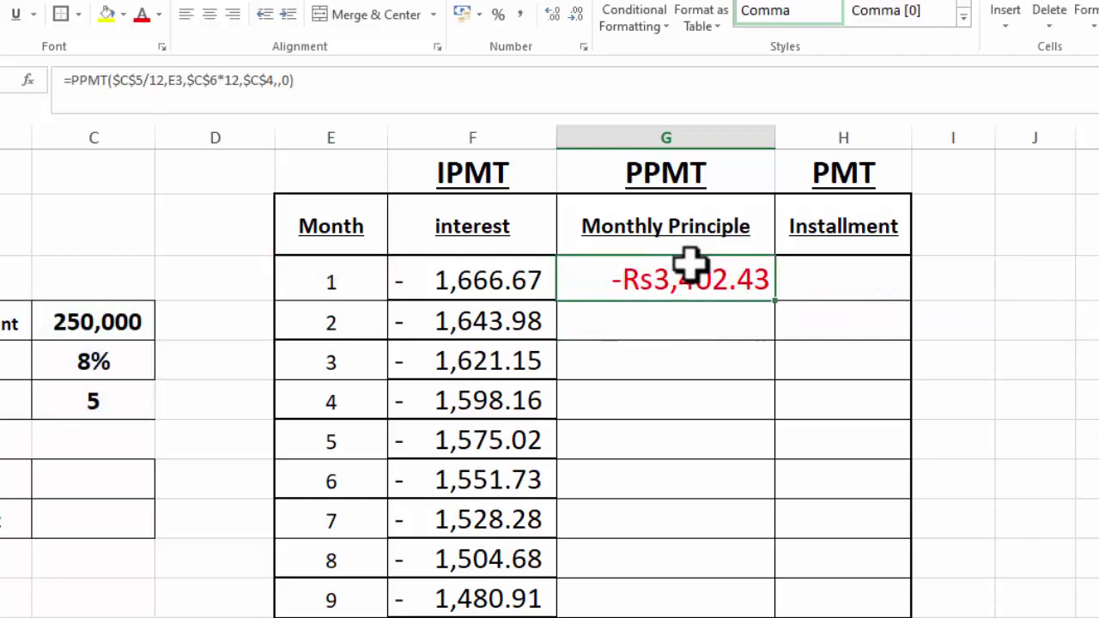
left_click(520, 14)
left_click_drag(775, 309, 775, 617)
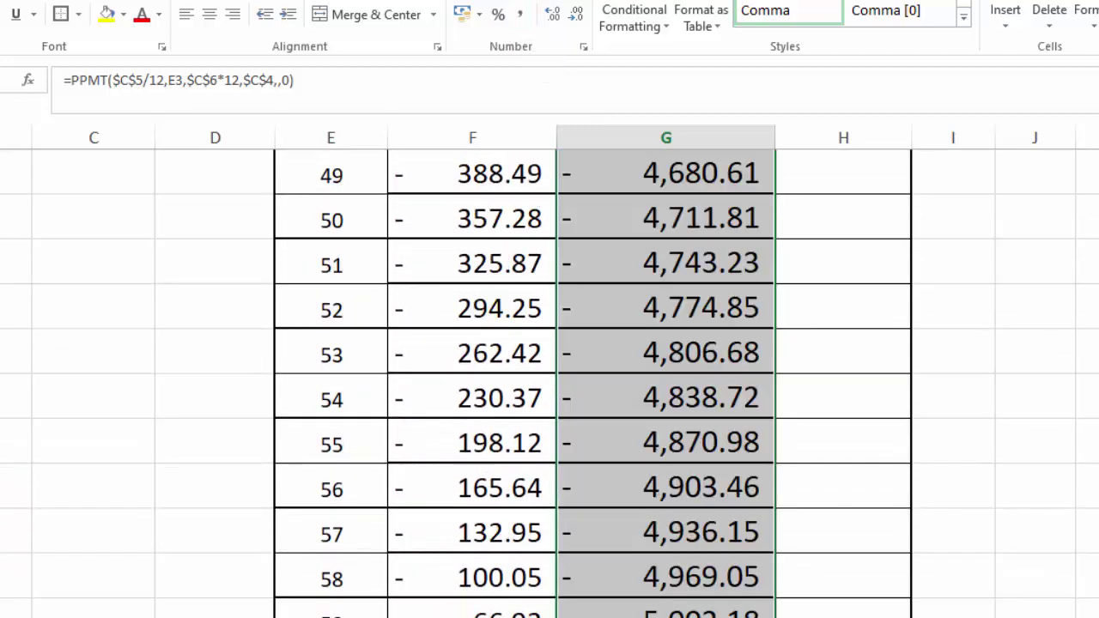
scroll(549, 383, "up", 4)
scroll(549, 382, "up", 8)
scroll(549, 383, "up", 4)
scroll(549, 383, "up", 1)
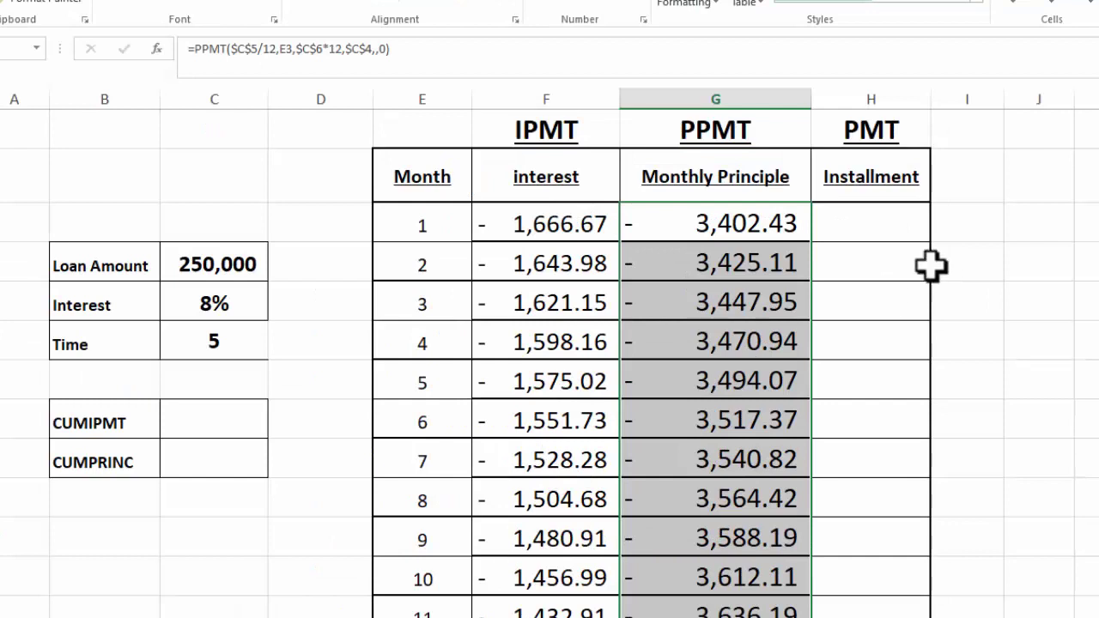
left_click(872, 234)
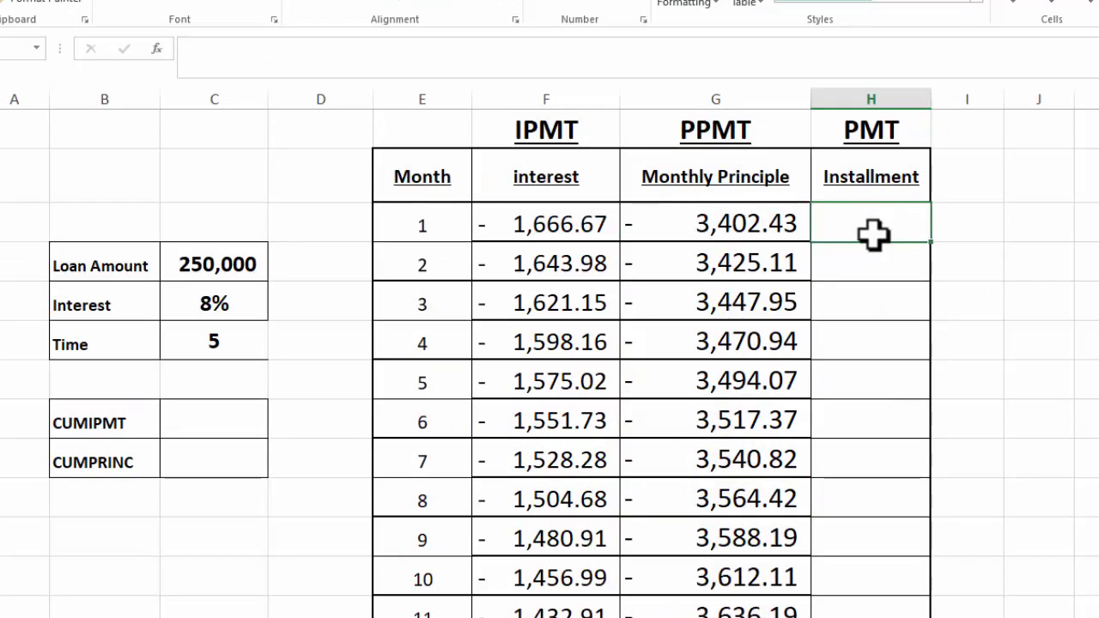
Start the PMT formula with absolute rate $C$5, replacing a mistaken D5 reference
type("=")
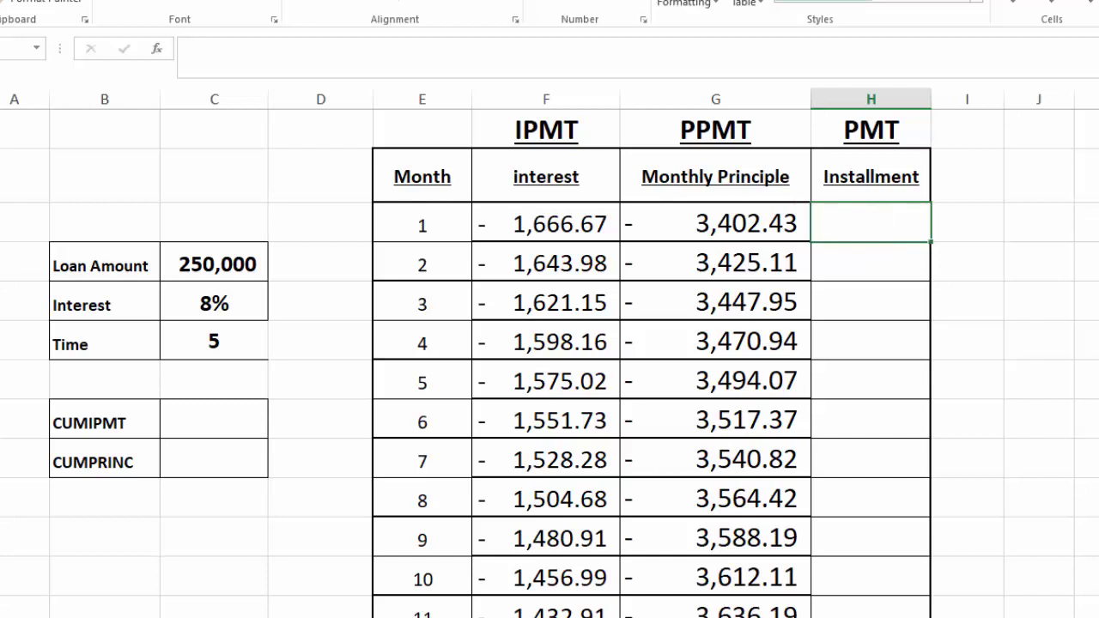
type("PMT")
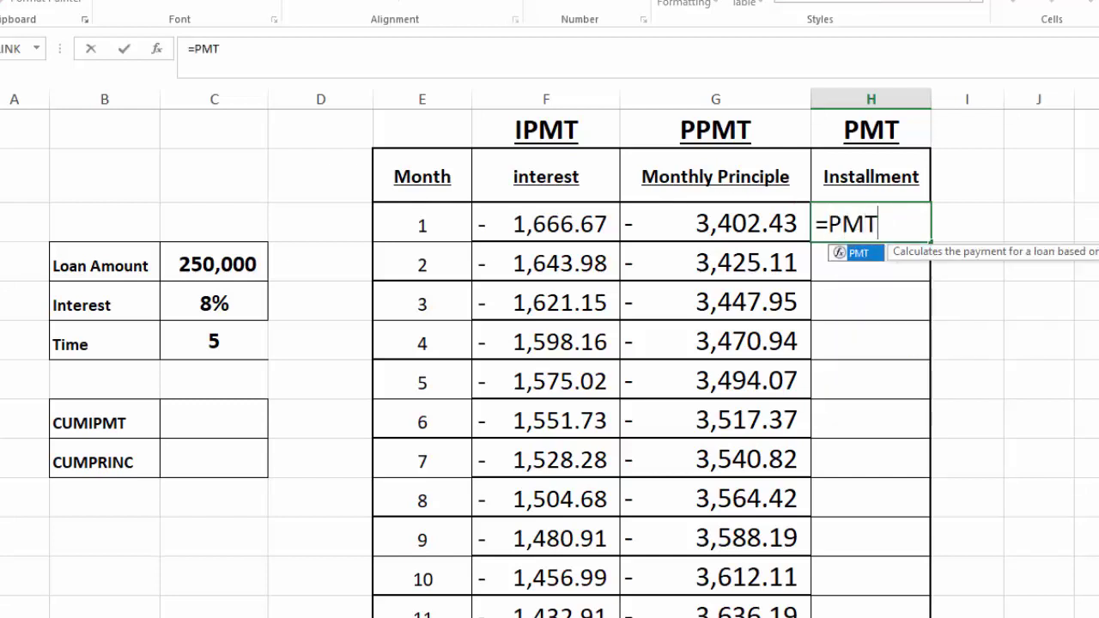
double_click(865, 257)
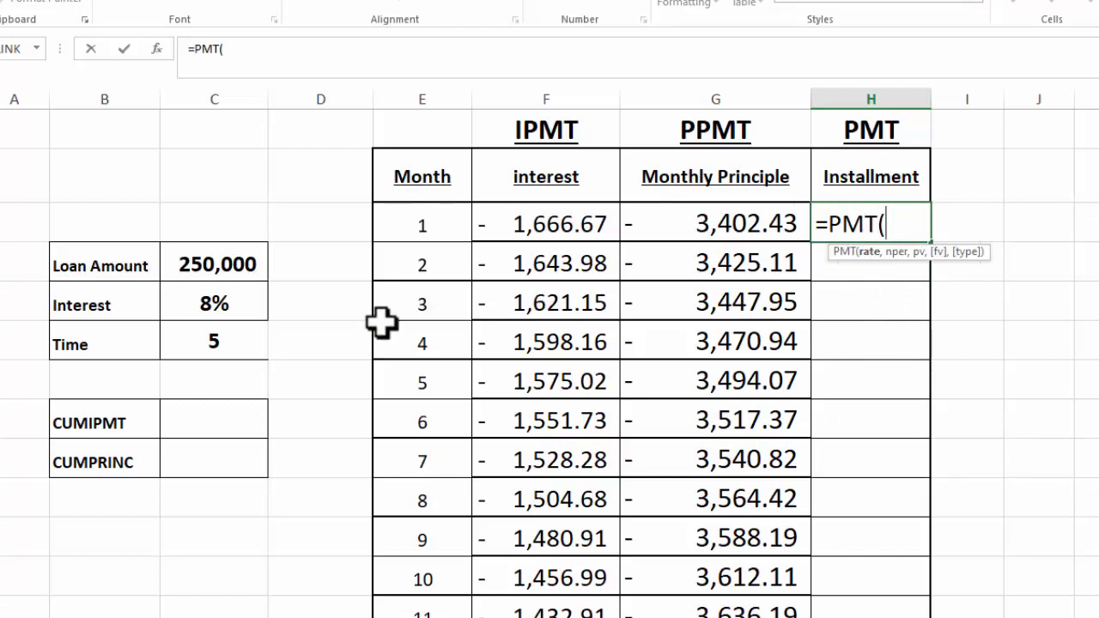
left_click(230, 301)
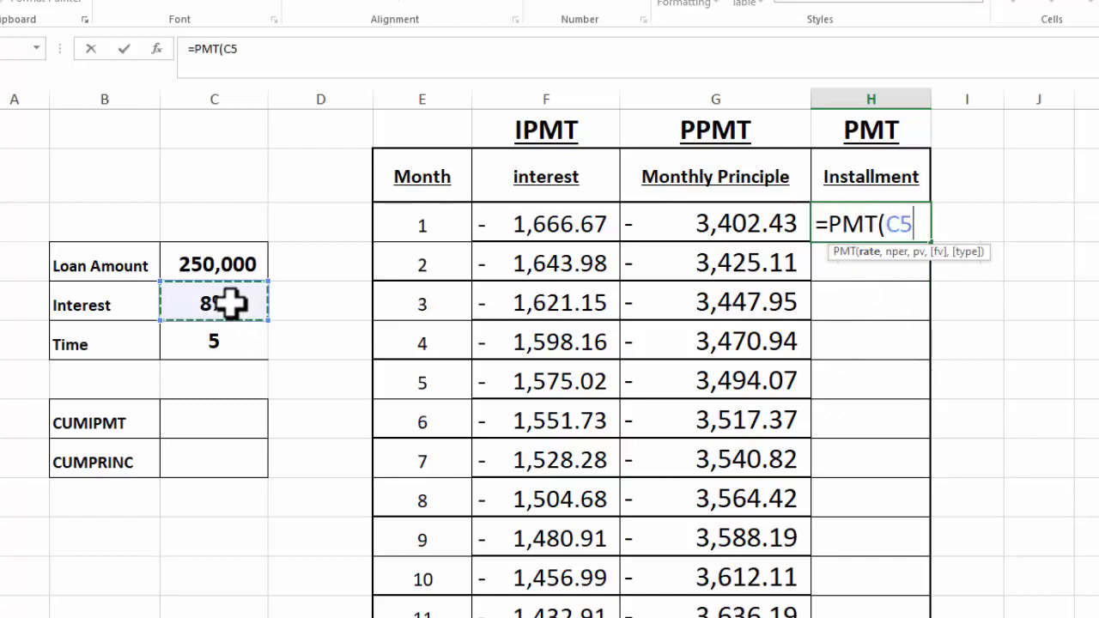
key("Right")
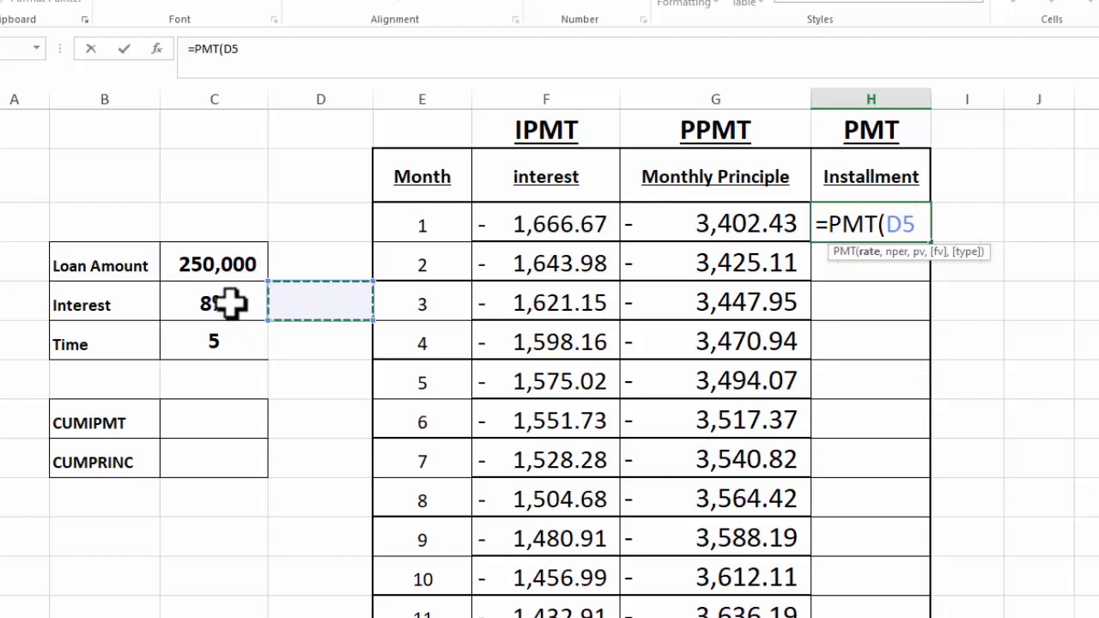
key("BackSpace")
key("BackSpace")
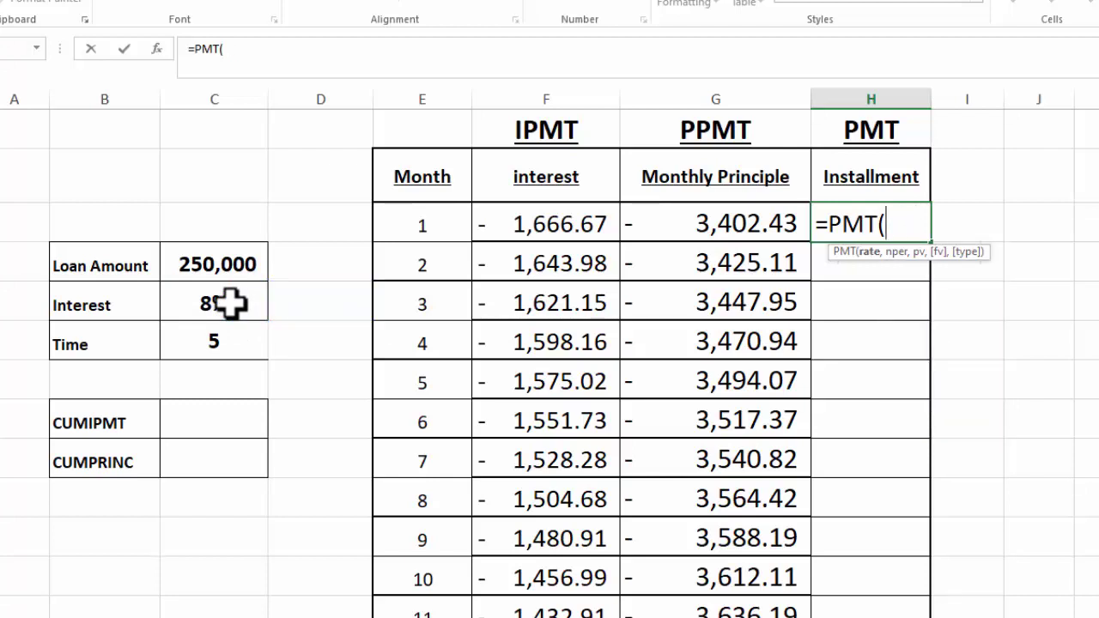
left_click(190, 304)
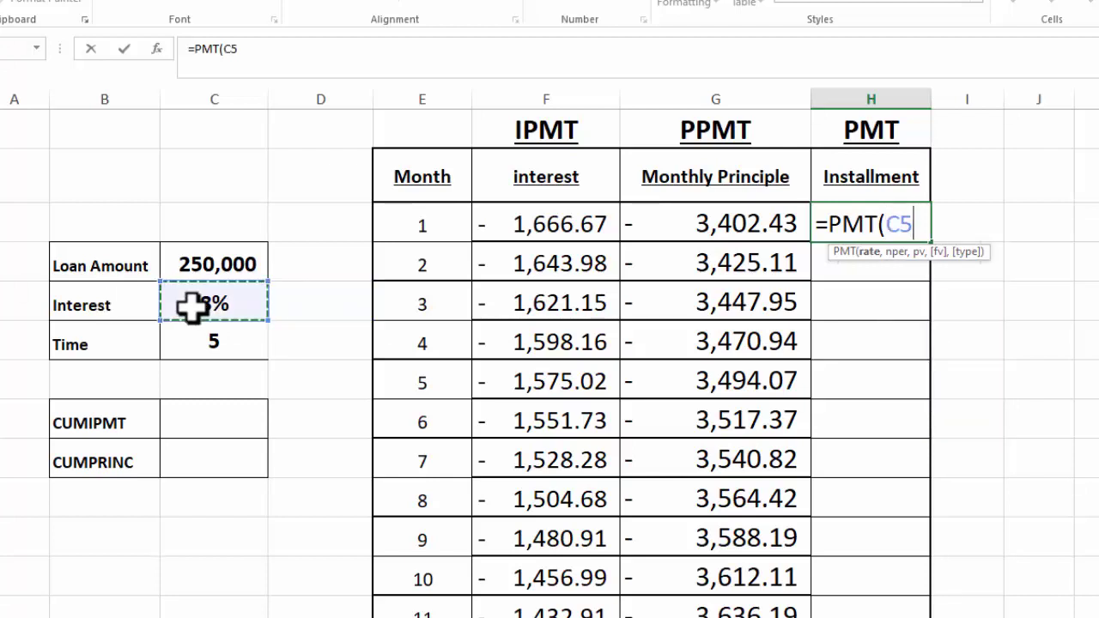
key("F4")
type(",")
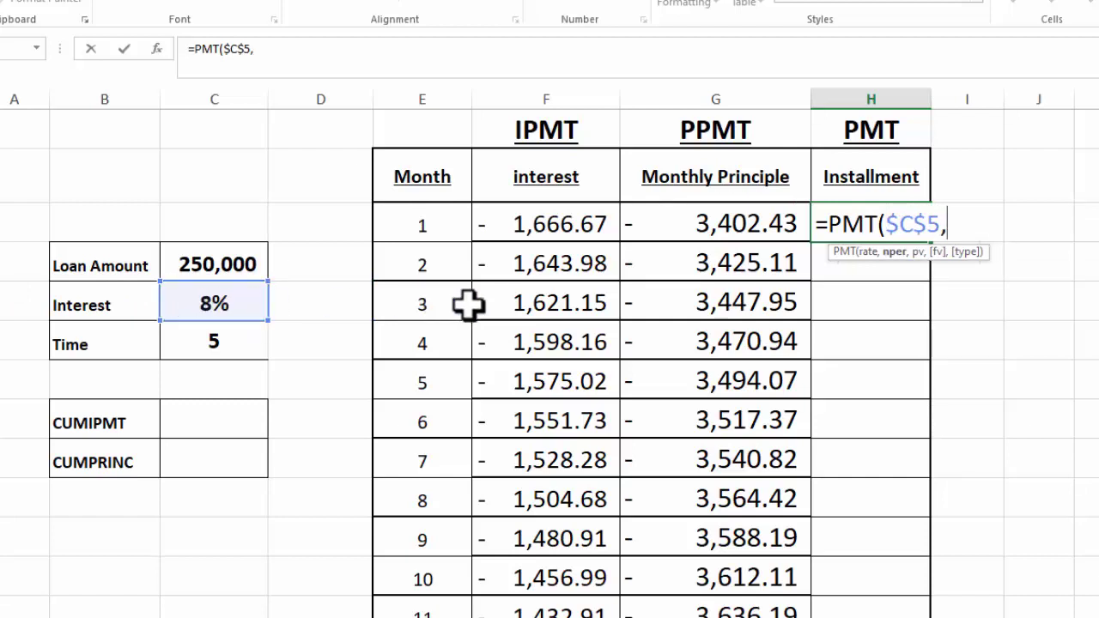
Complete =PMT($C$5,$C$6,$C$4,,0), returning -Rs62,614.11, and autofit column H
left_click(244, 339)
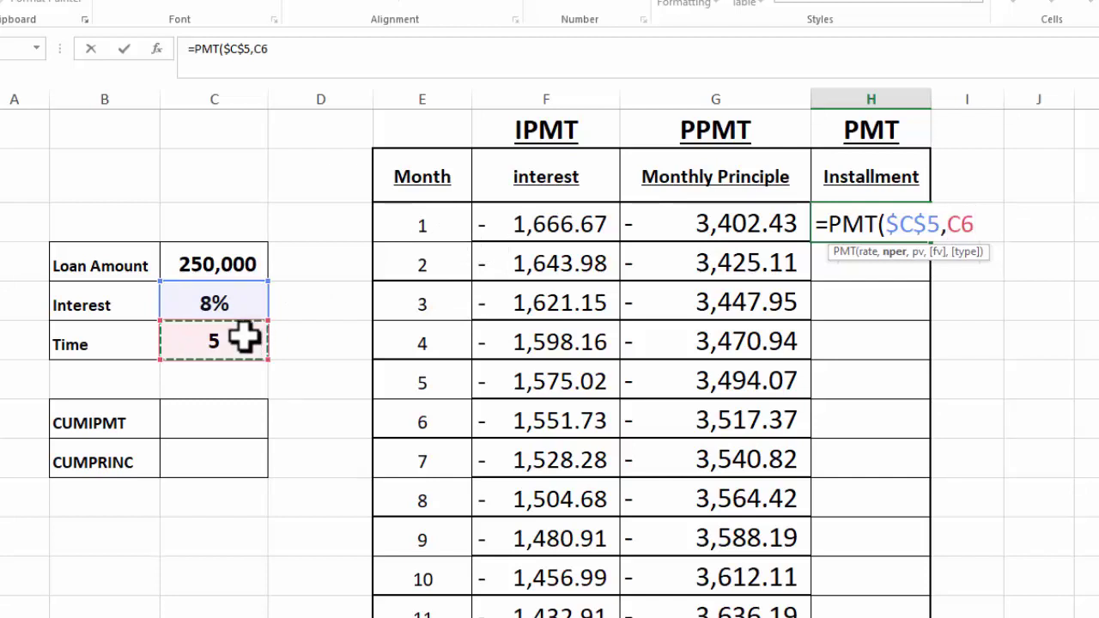
key("F4")
type("$C$6,")
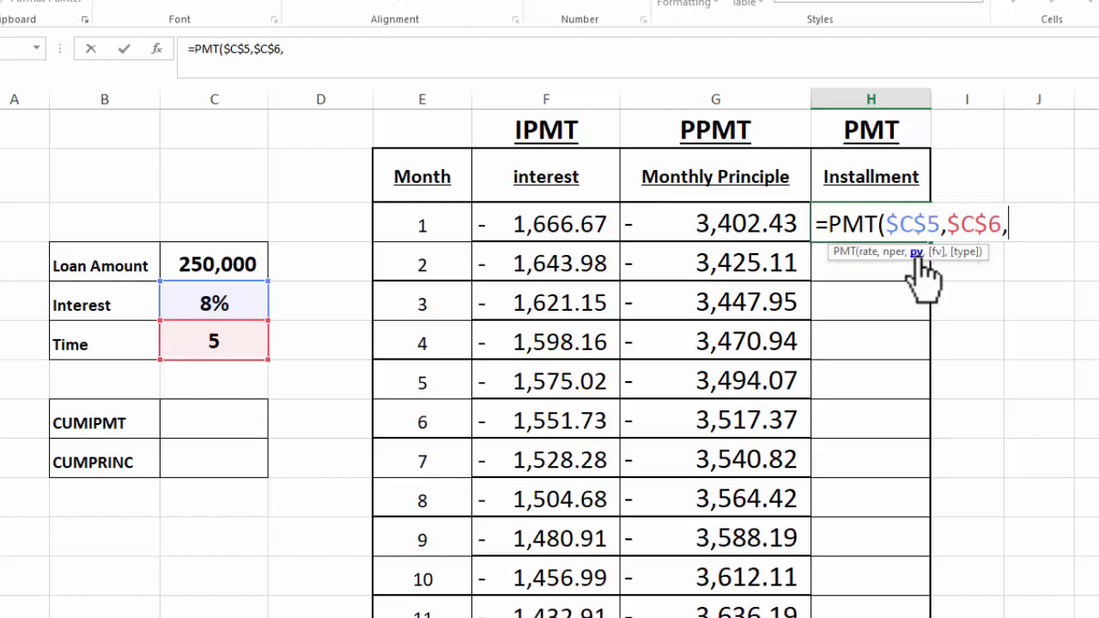
left_click(240, 268)
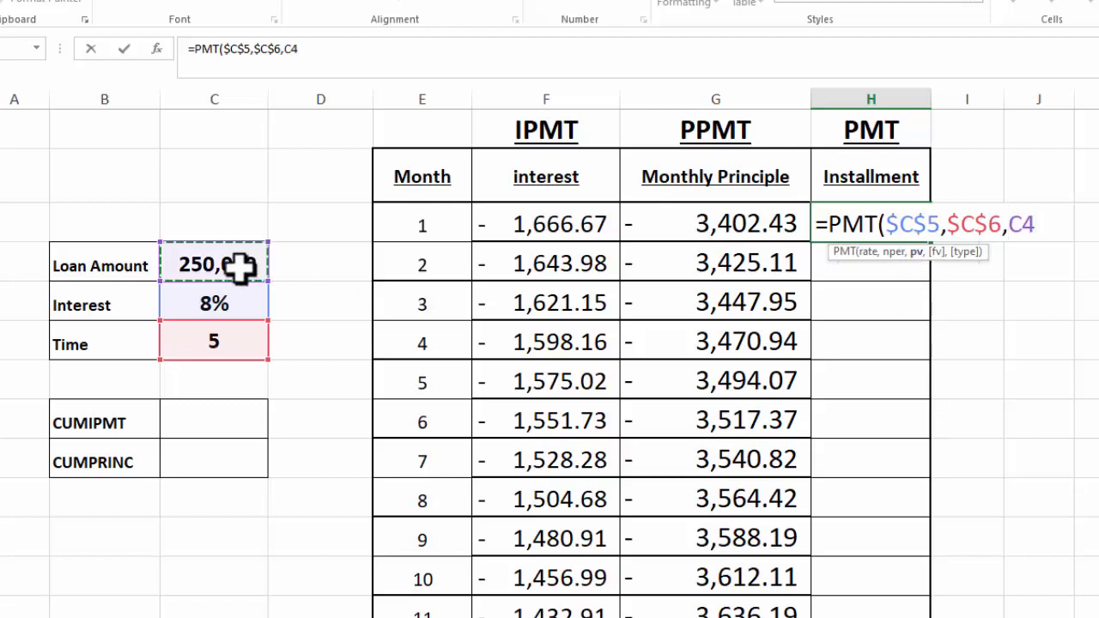
key("F4")
type("$C$4,")
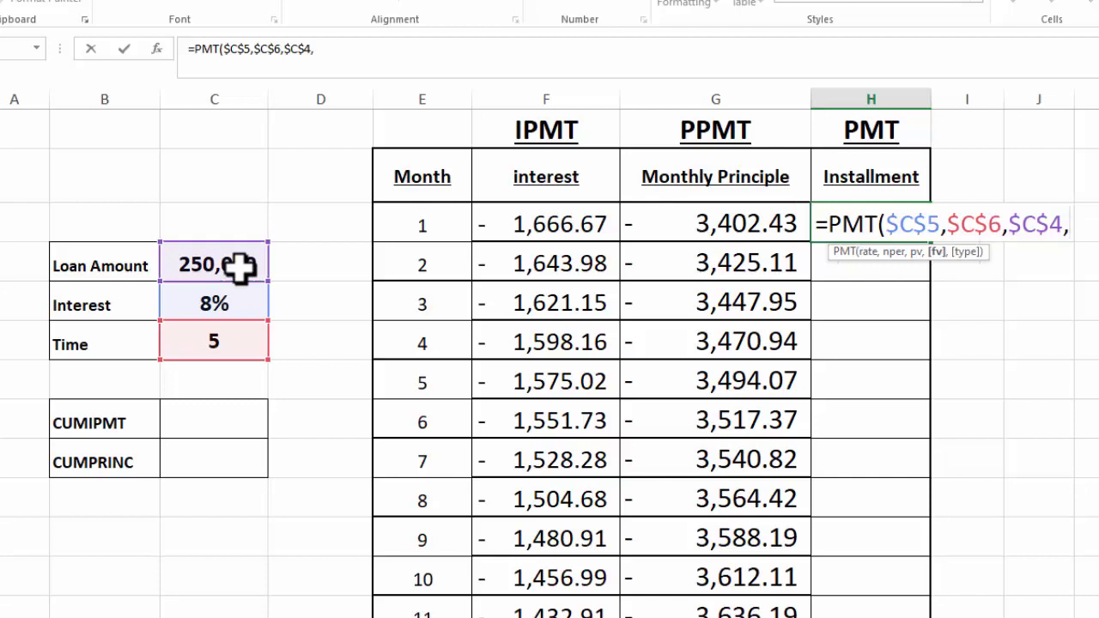
type(",")
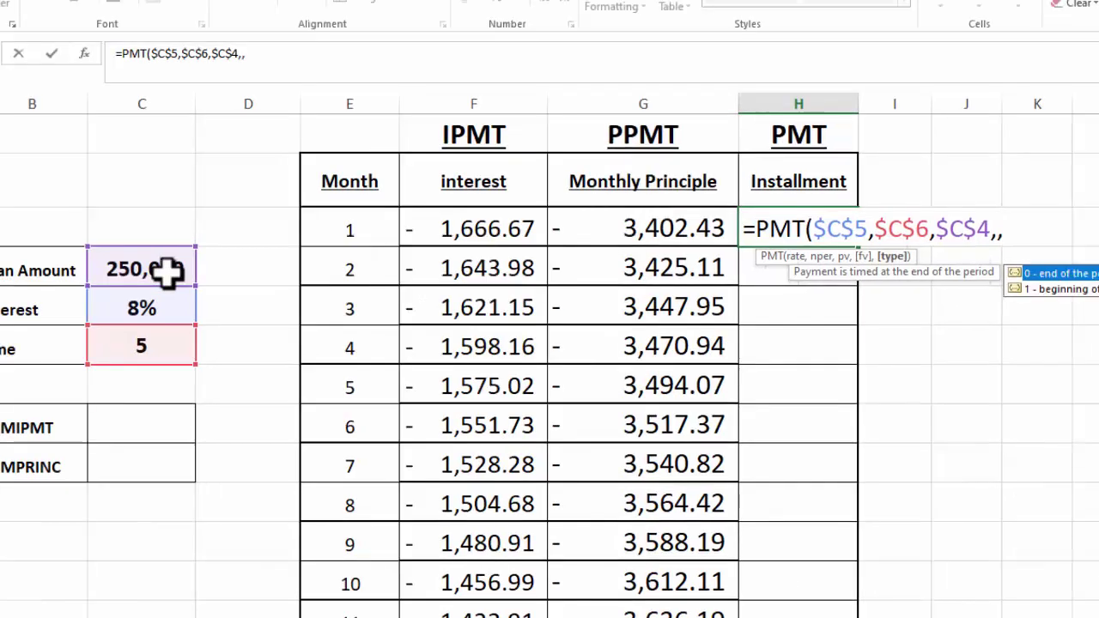
double_click(1056, 274)
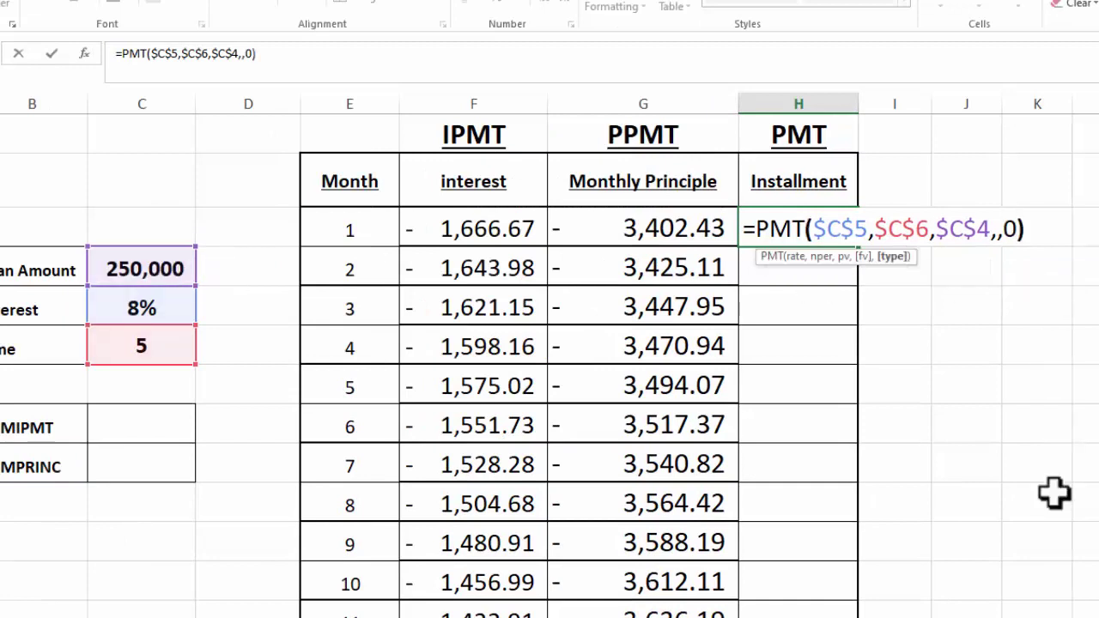
key("Return")
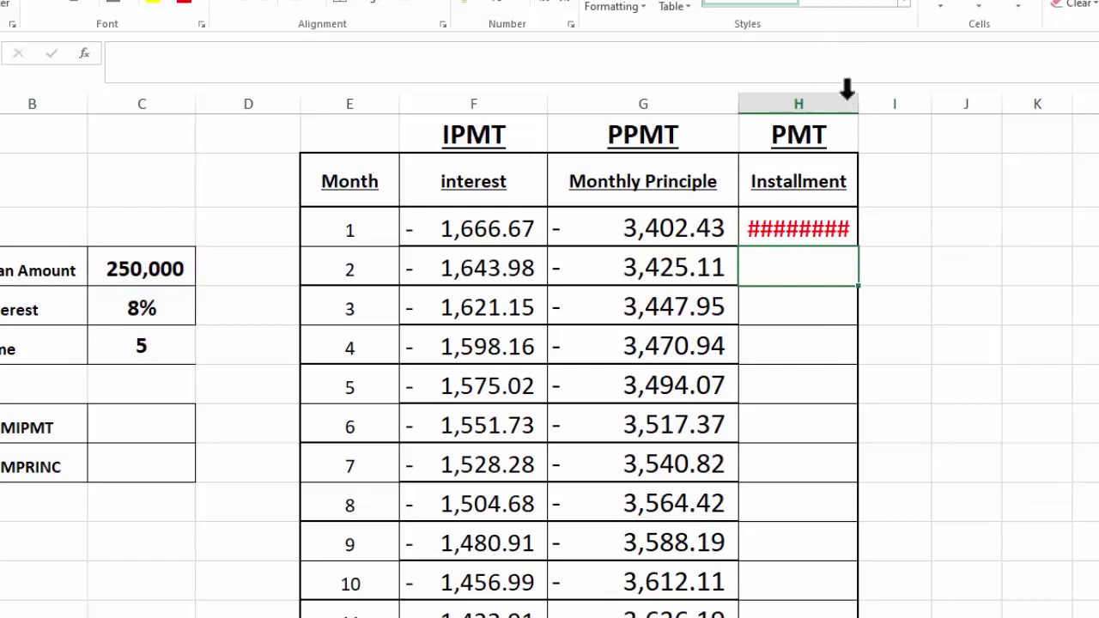
double_click(857, 101)
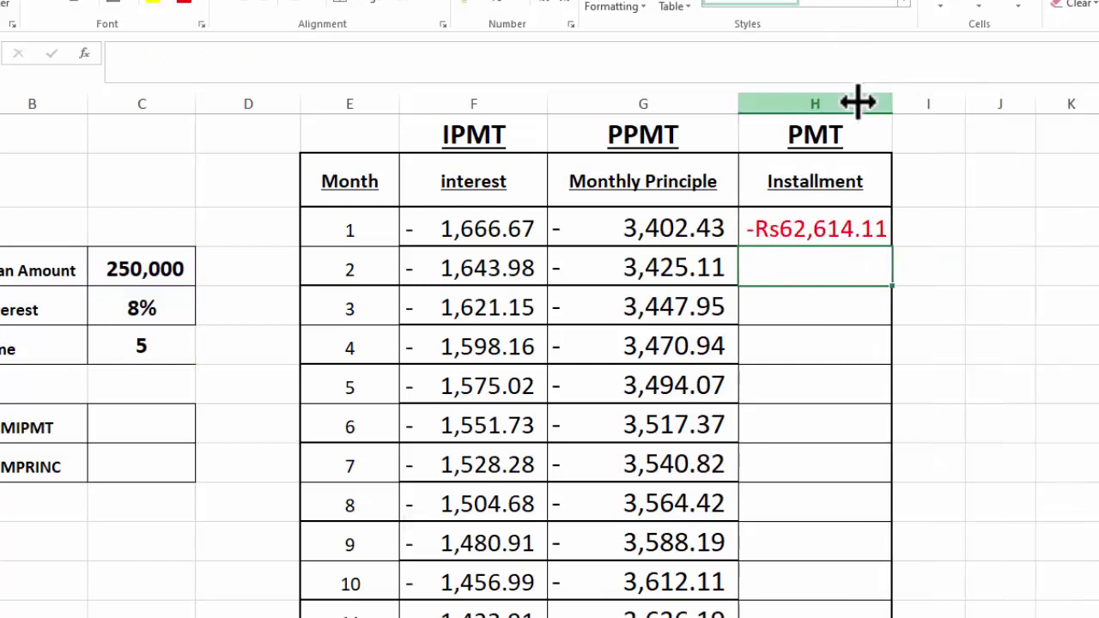
Format installment H3 in comma style and enter =G3+F3 in I3, giving -5,069.10
left_click(807, 217)
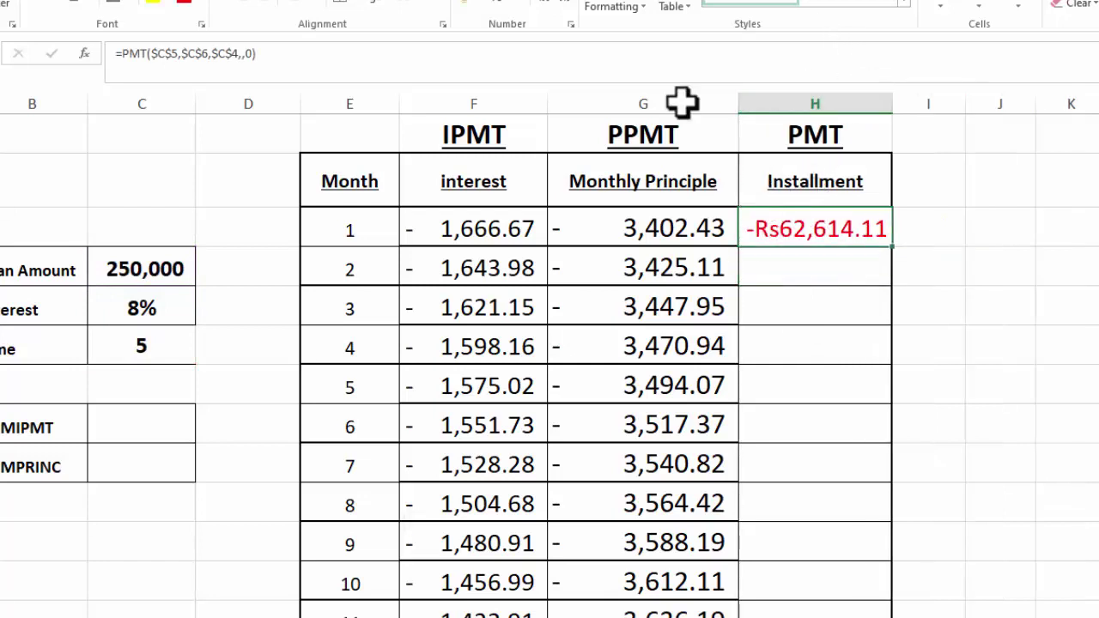
left_click(519, 4)
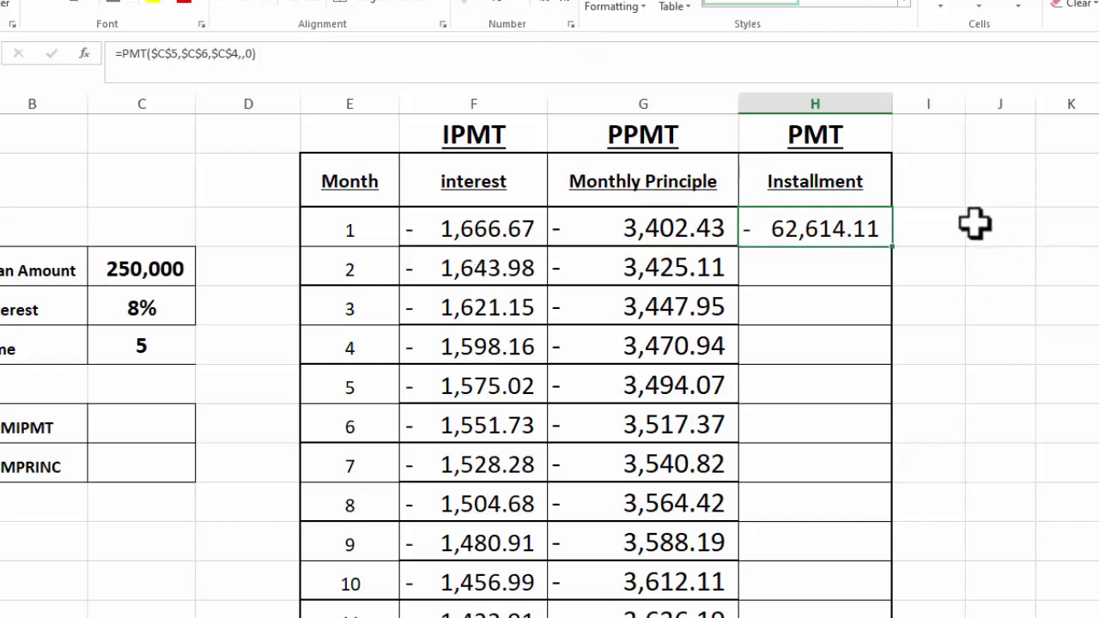
left_click(949, 226)
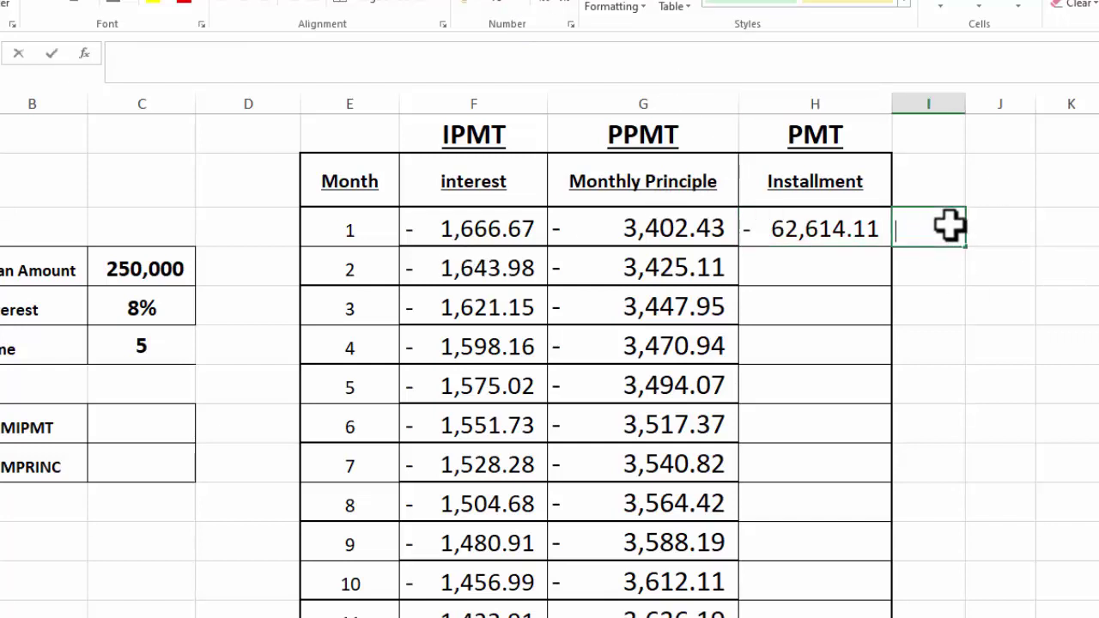
type("=")
key("Escape")
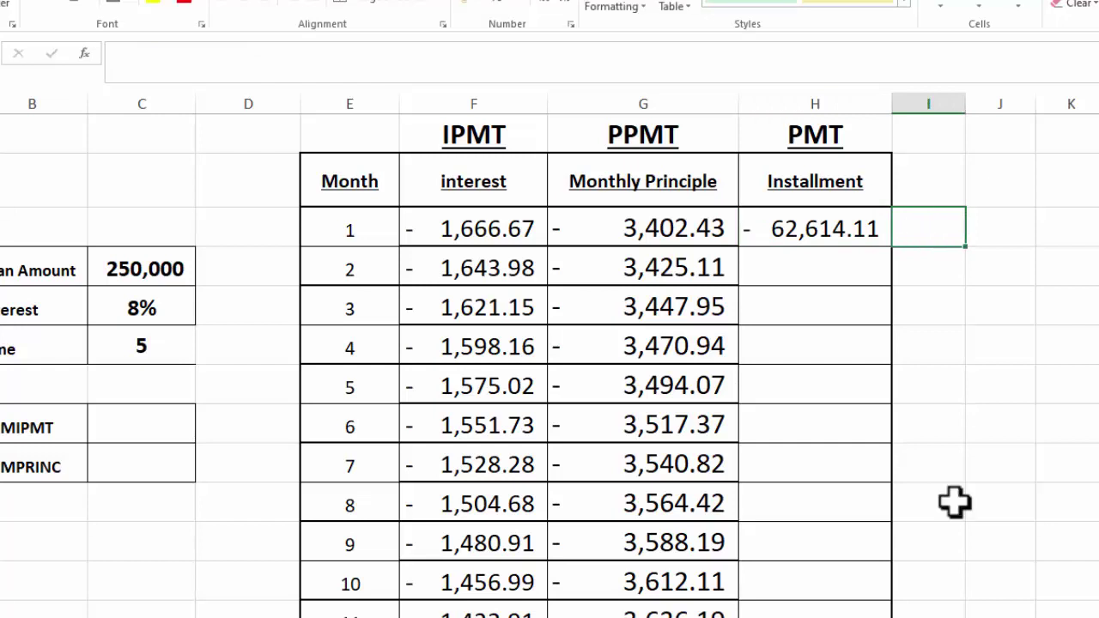
left_click(660, 226)
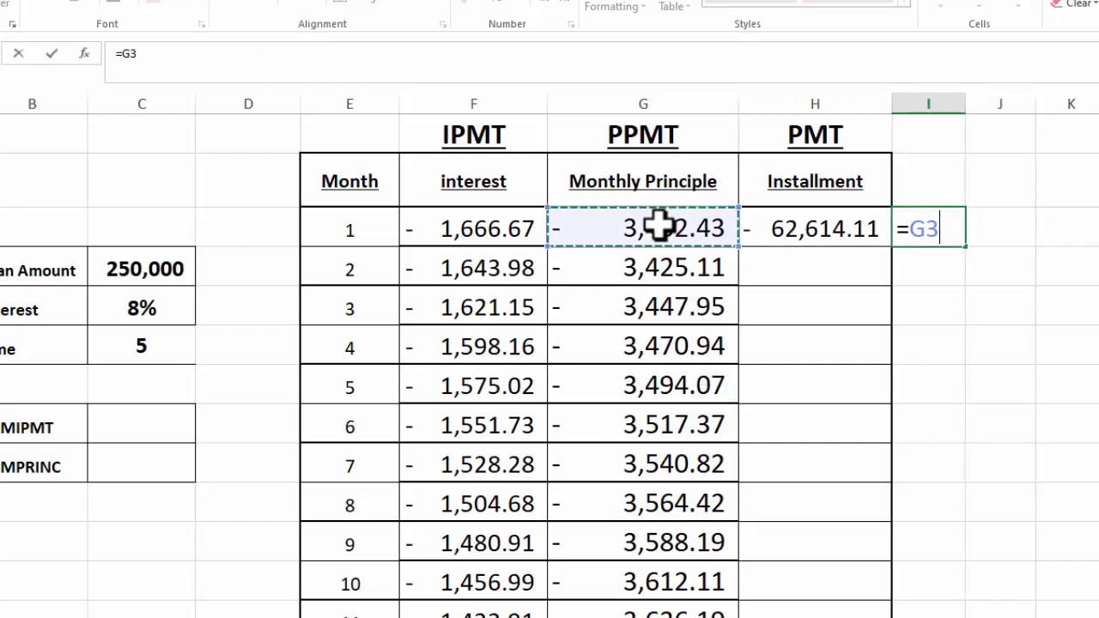
type("+")
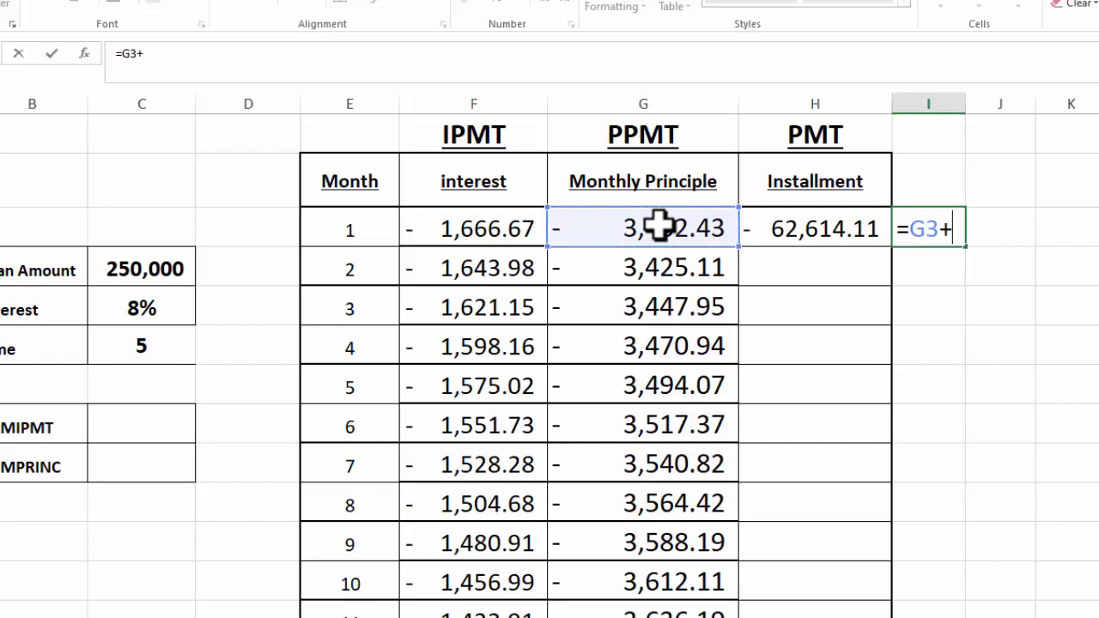
left_click(478, 229)
key("Return")
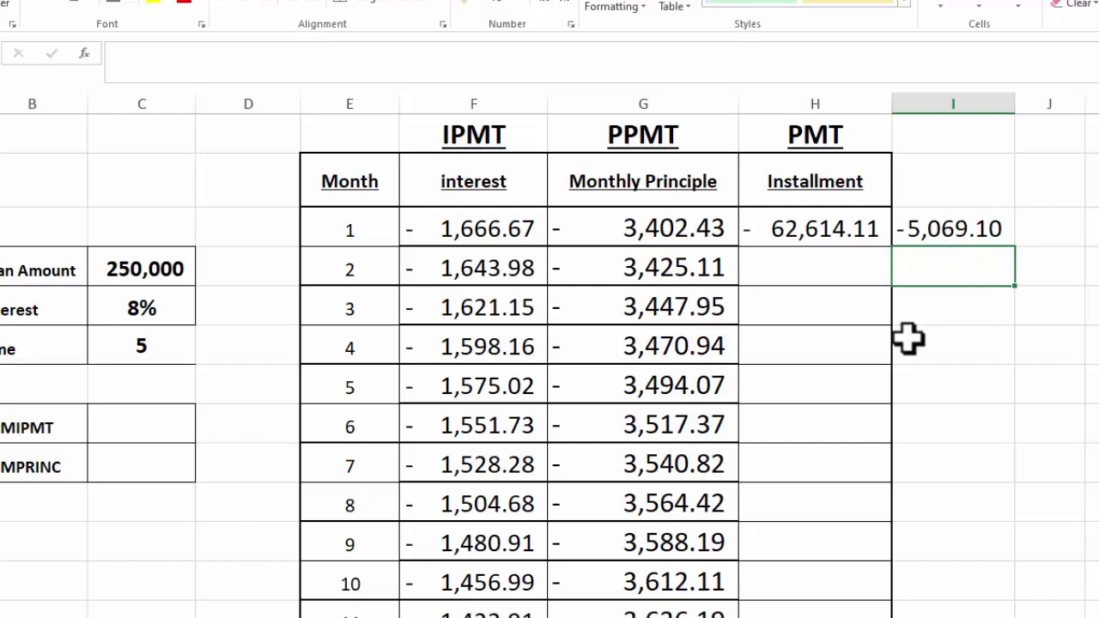
double_click(827, 229)
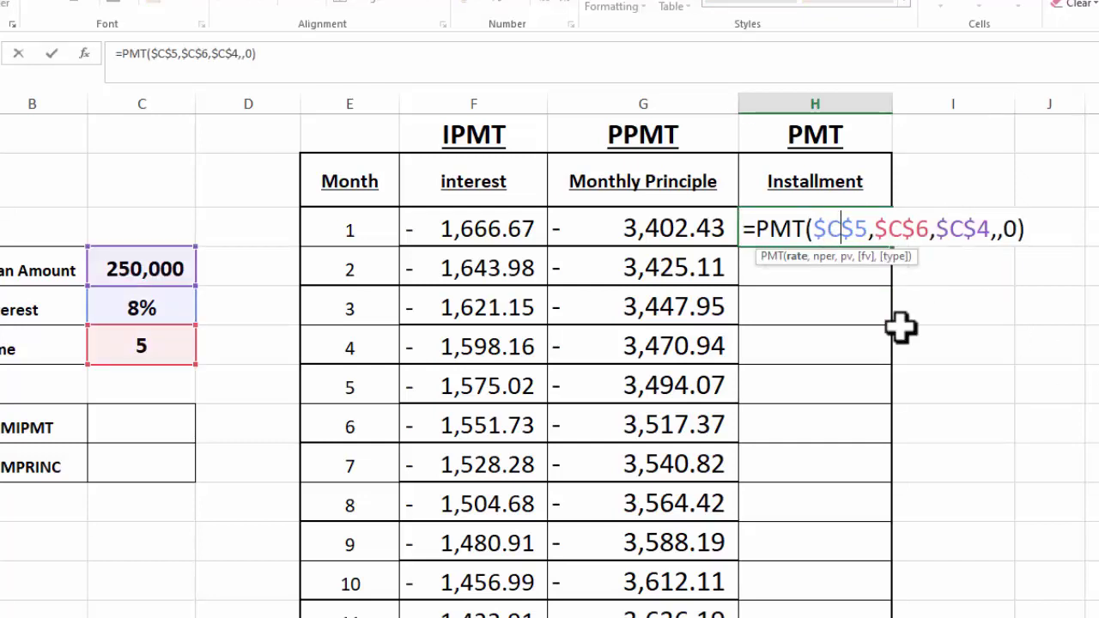
Change the installment formula to =PMT($C$5/12,$C$6*12,$C$4,,0) for a monthly rate and months
left_click(870, 228)
type("/12")
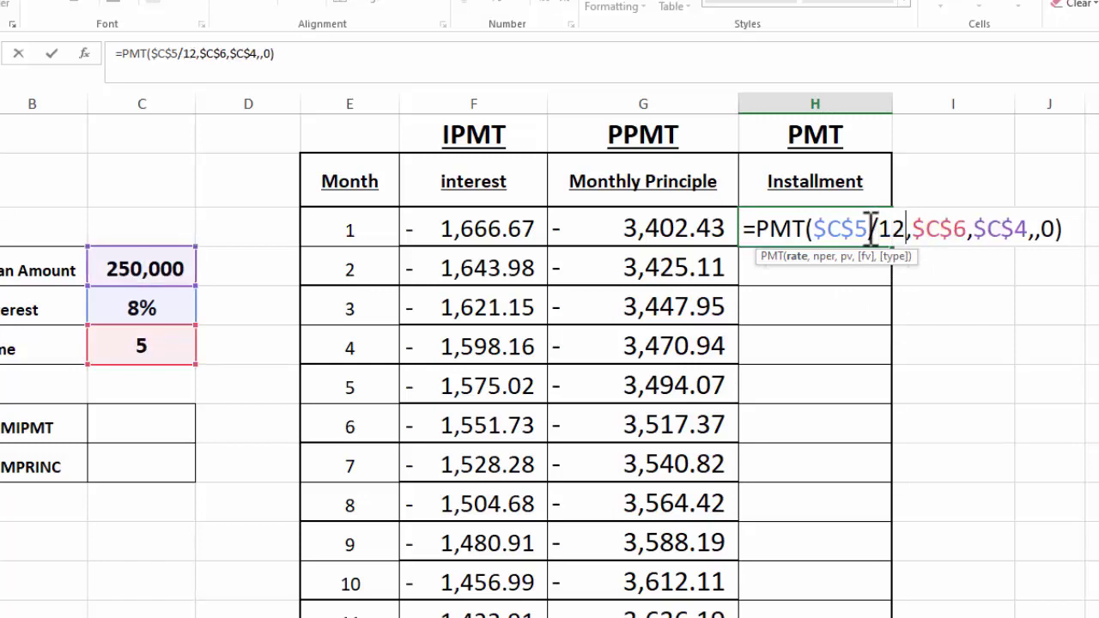
left_click(971, 230)
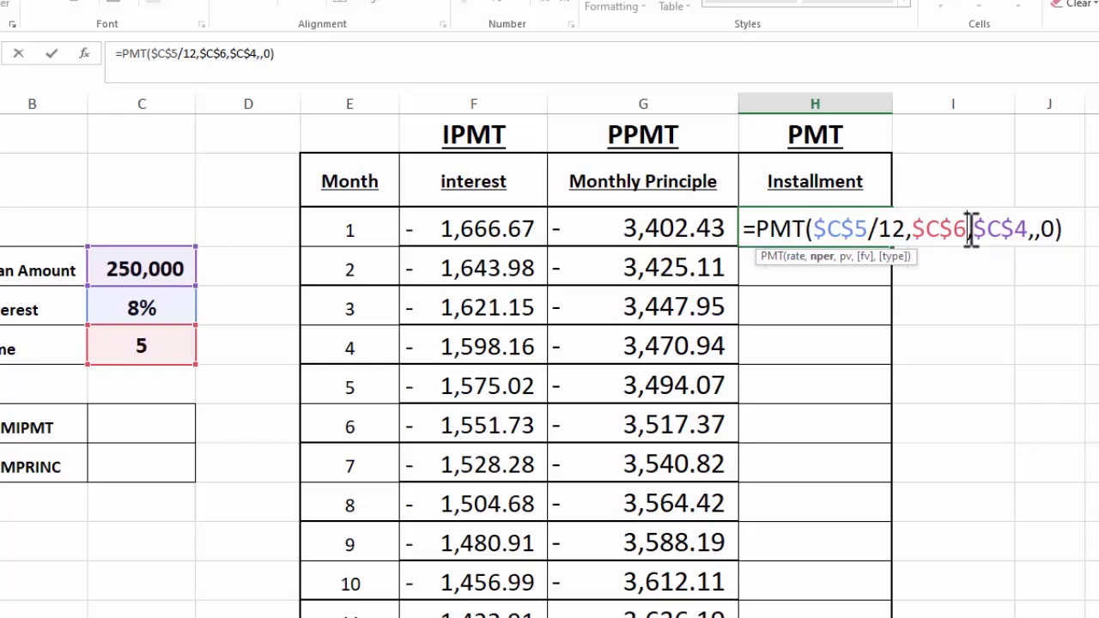
type("*12")
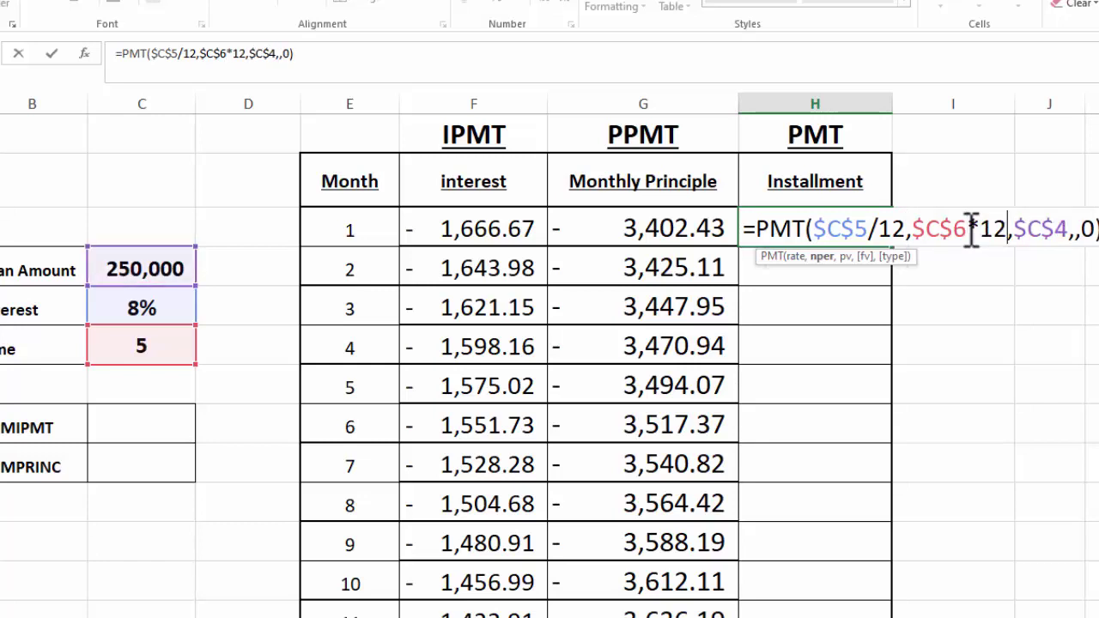
key("End")
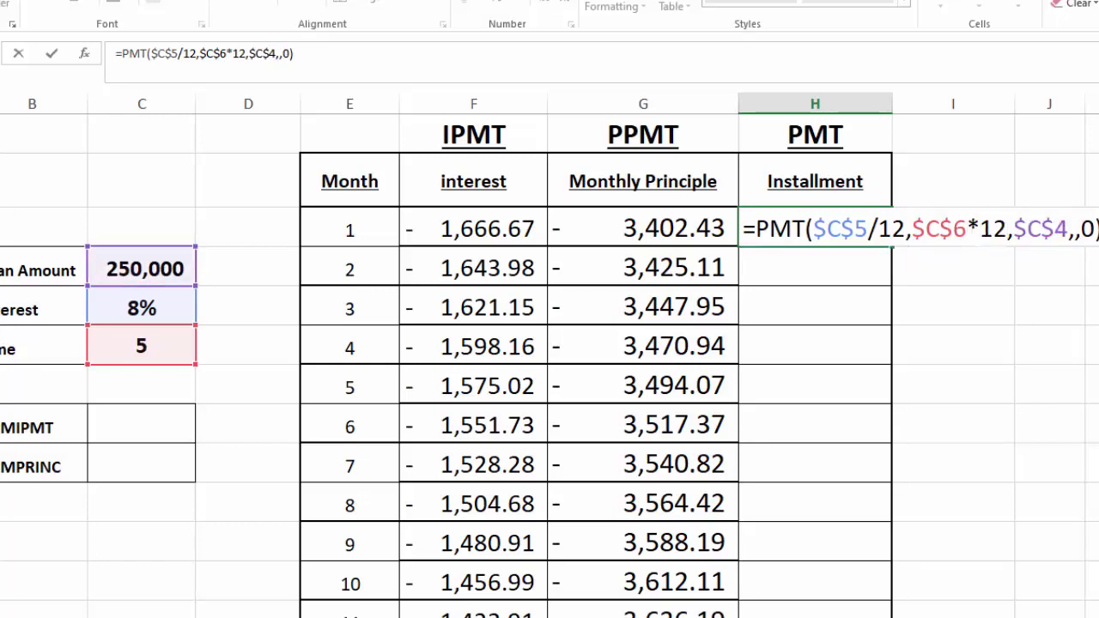
key("Return")
Apply comma style to H3 and re-enter the =G3+F3 check in I3, matching - 5,069.10
left_click(826, 220)
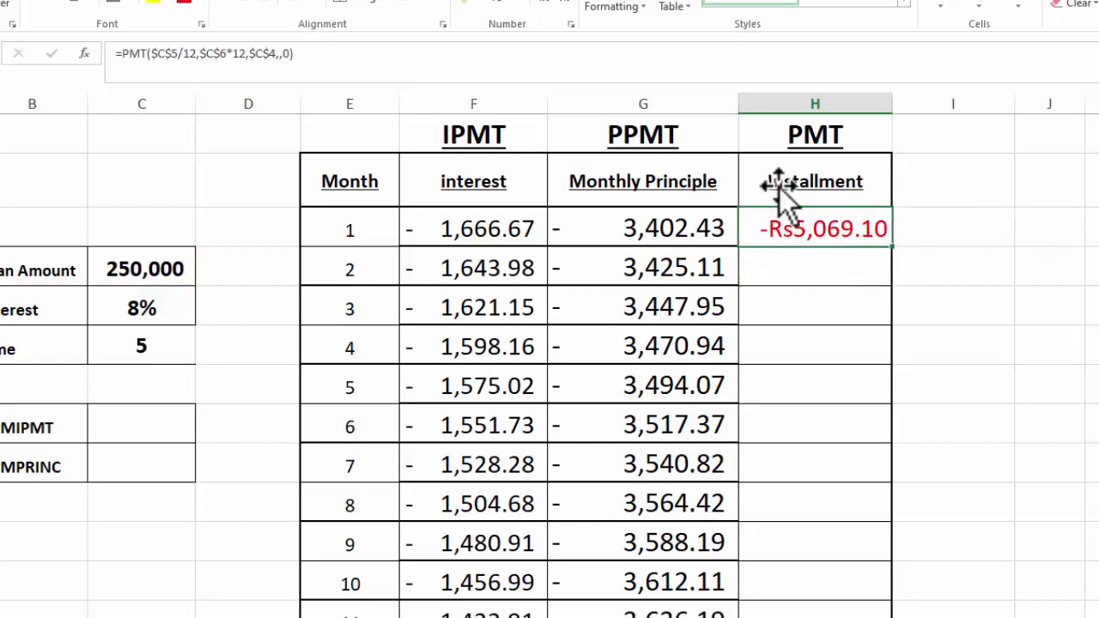
left_click(519, 4)
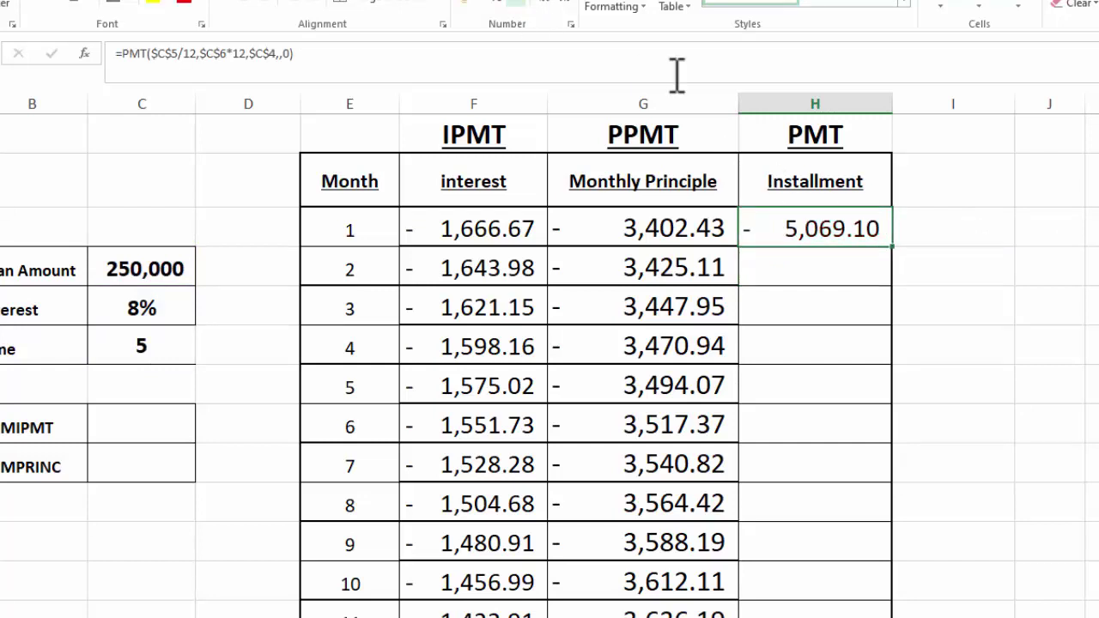
left_click(933, 232)
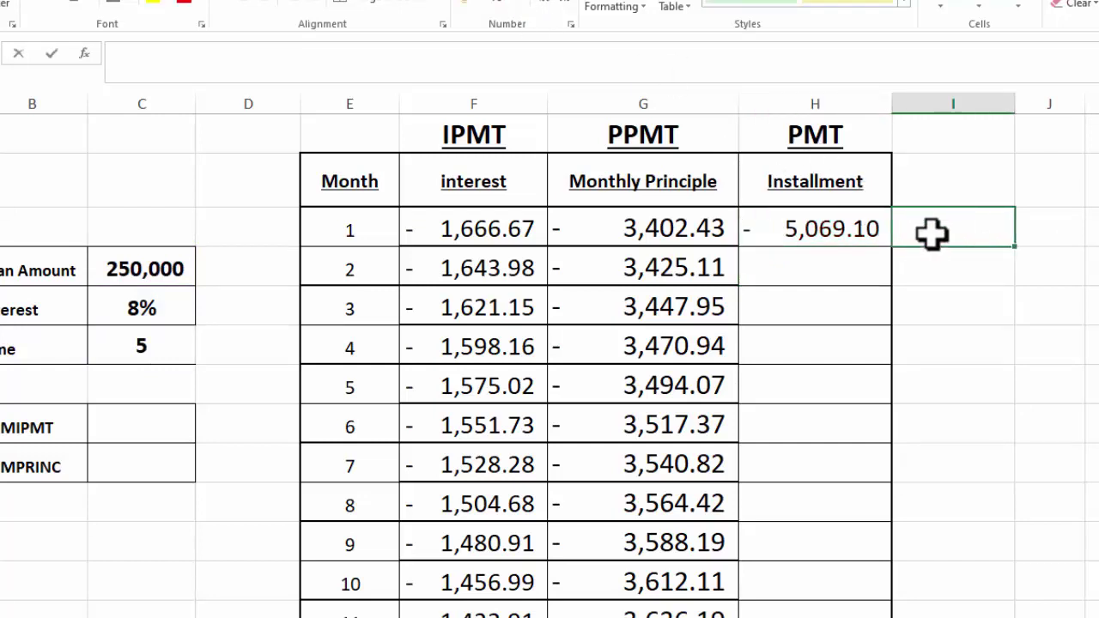
type("=")
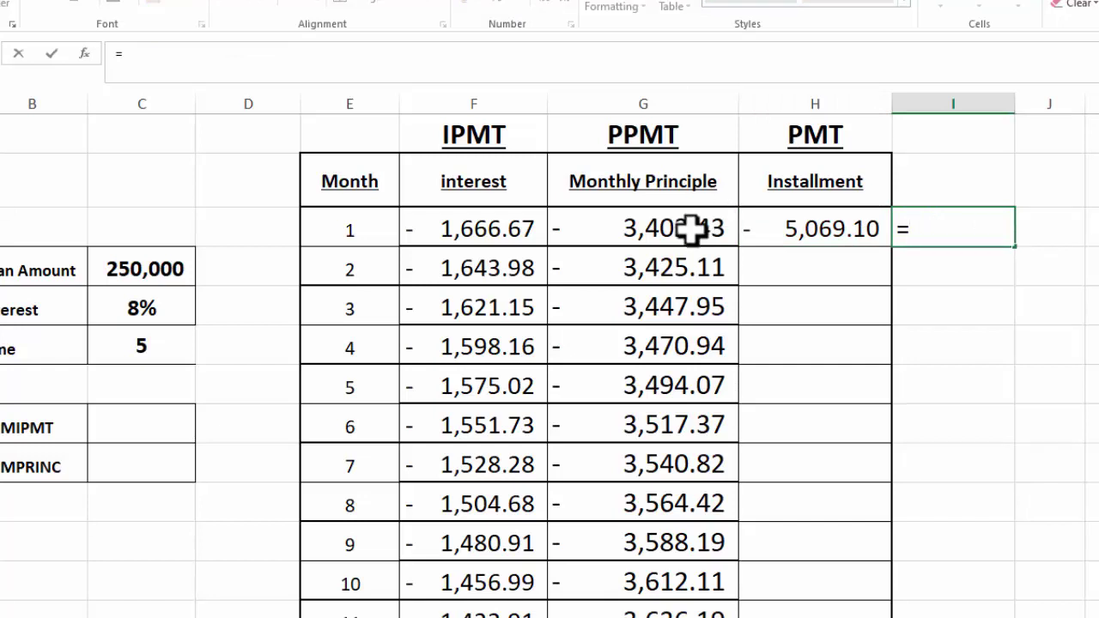
left_click(692, 229)
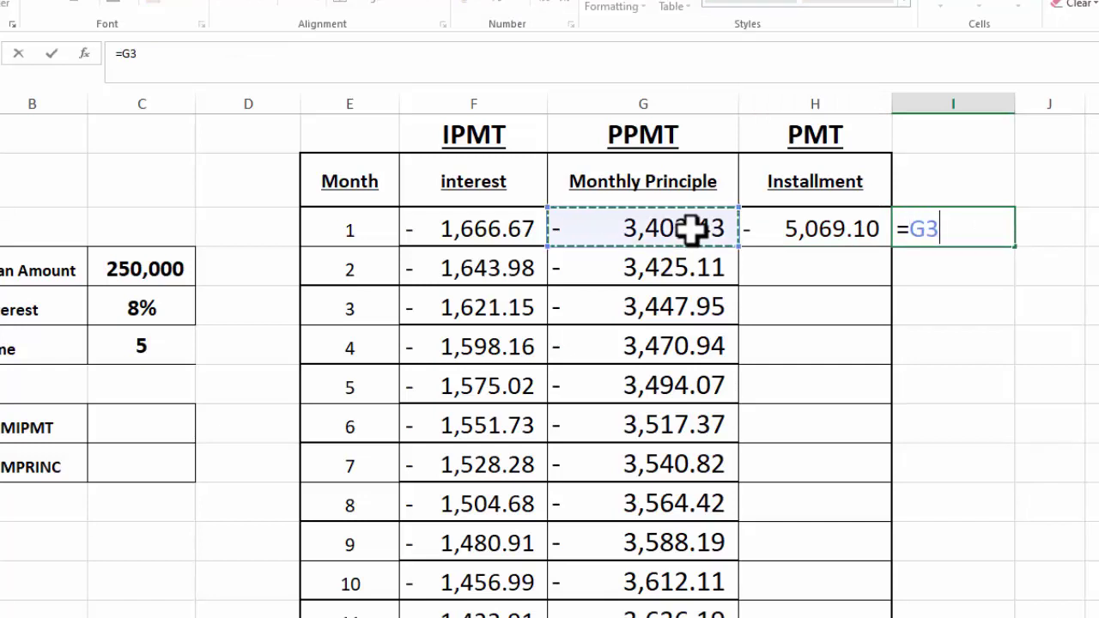
type("+")
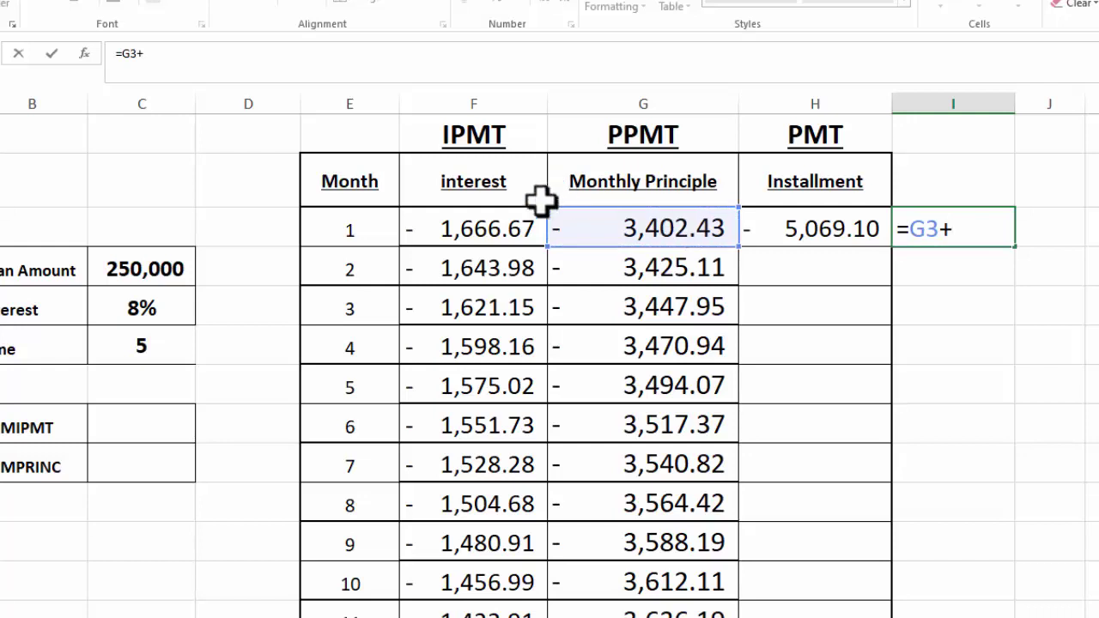
left_click(507, 229)
key("Return")
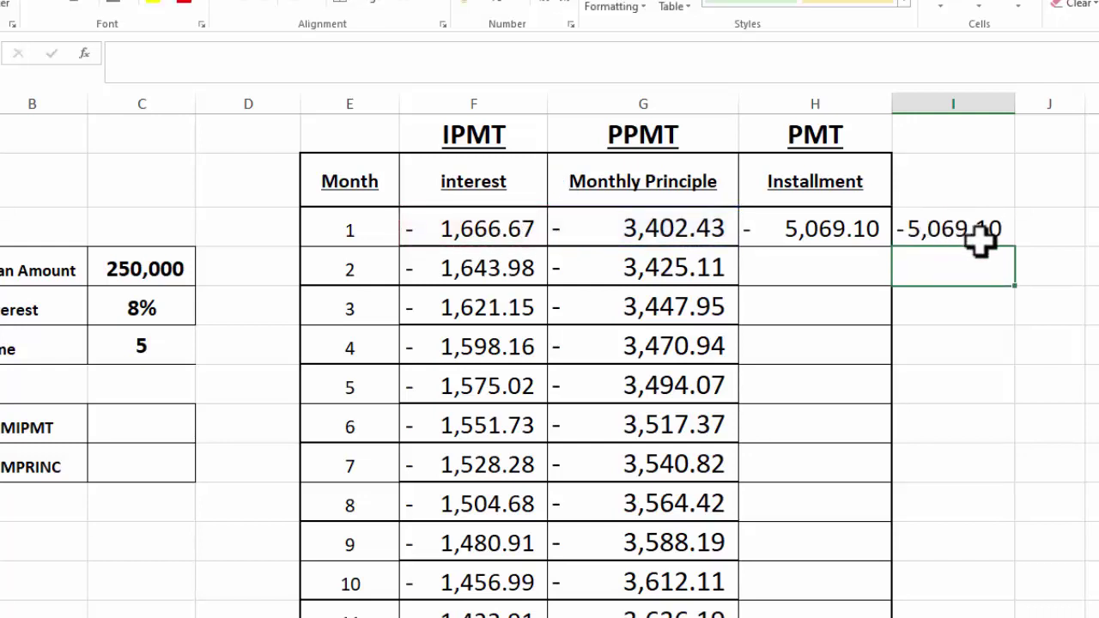
left_click(839, 230)
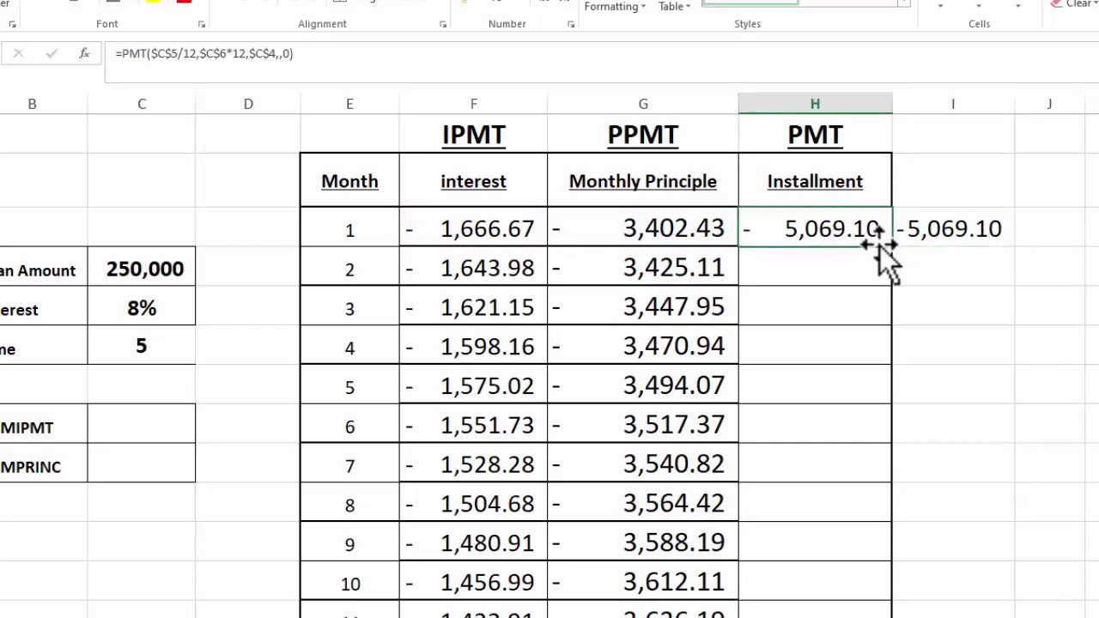
left_click_drag(893, 249, 897, 611)
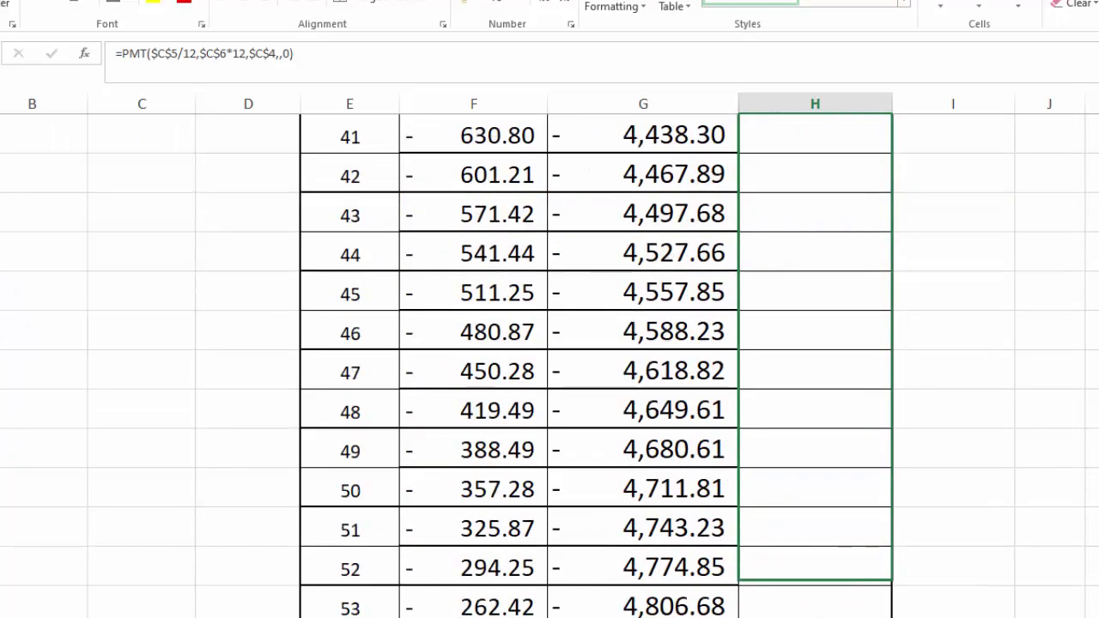
left_click_drag(897, 611, 844, 603)
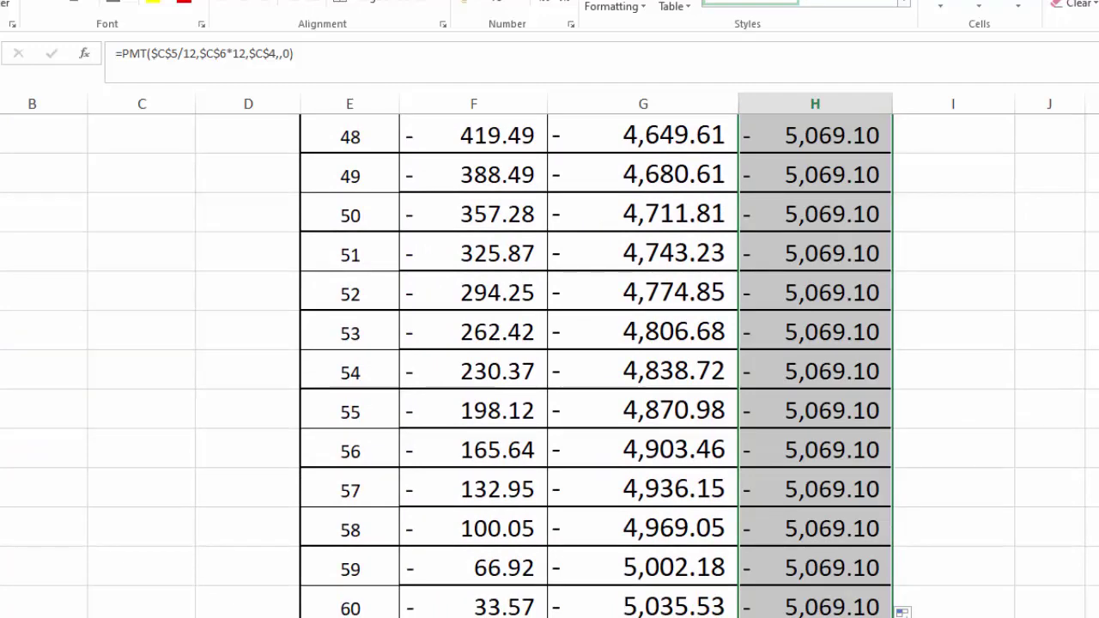
scroll(550, 365, "up", 15)
scroll(550, 364, "down", 2)
scroll(550, 365, "down", 4)
scroll(550, 365, "down", 1)
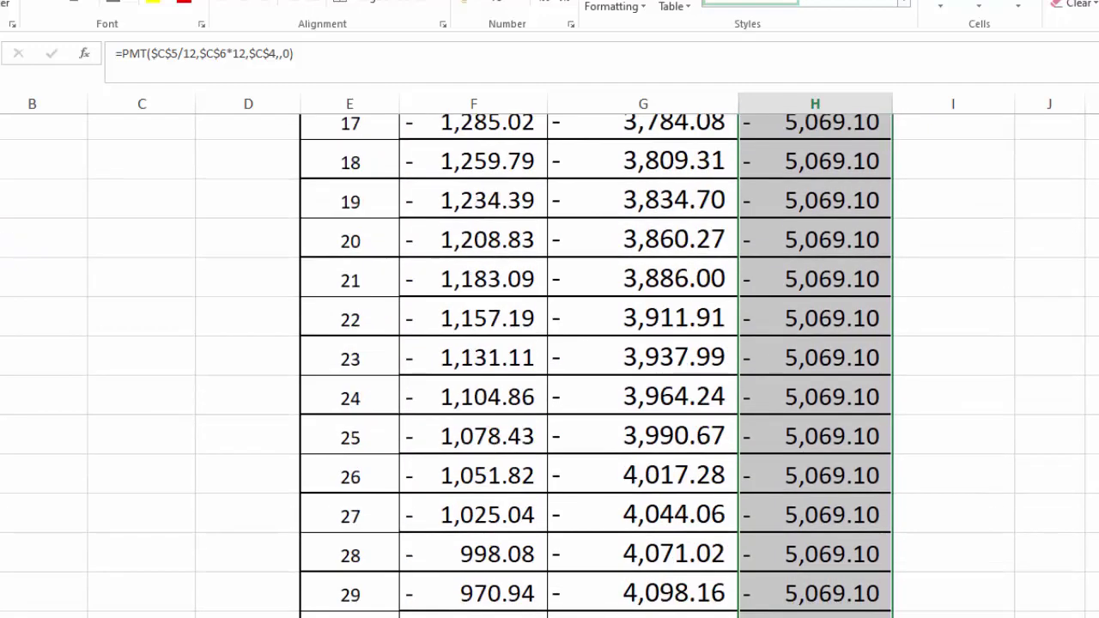
scroll(549, 365, "down", 2)
scroll(549, 365, "down", 2)
scroll(549, 365, "down", 3)
scroll(549, 365, "down", 3)
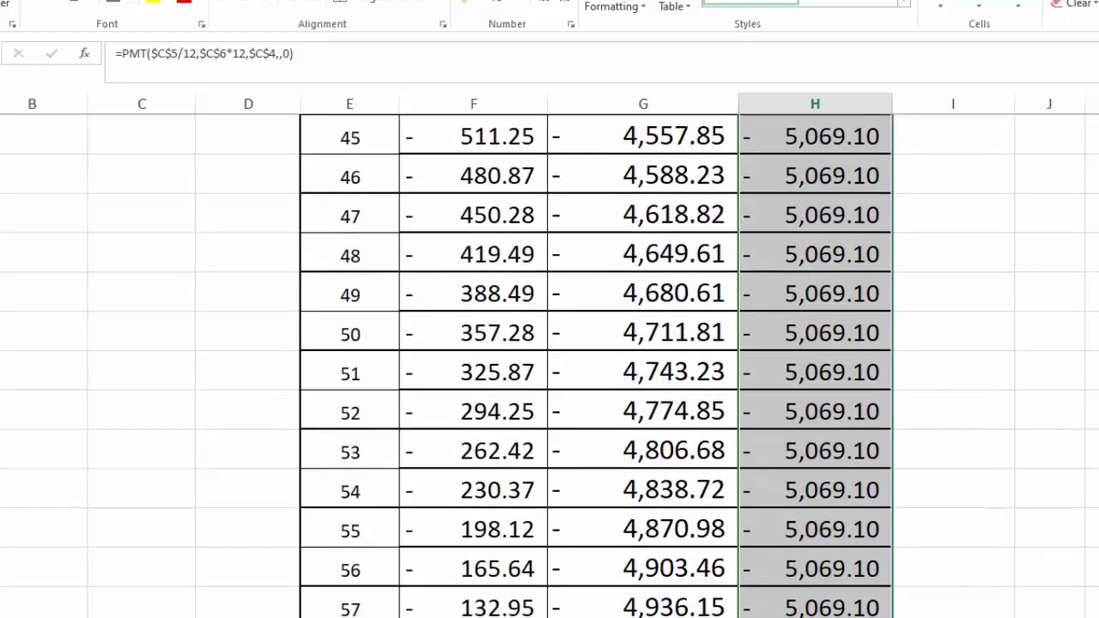
scroll(549, 365, "down", 2)
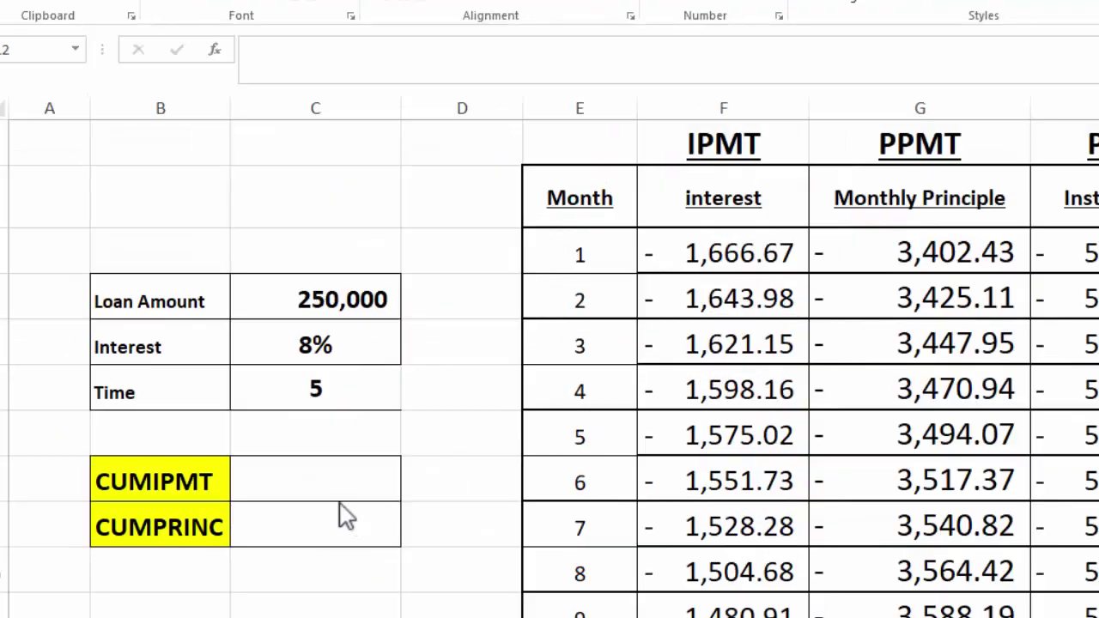
Start a CUMIPMT formula beside its label with rate C5/12 and periods C6*12
left_click(320, 486)
left_click(320, 486)
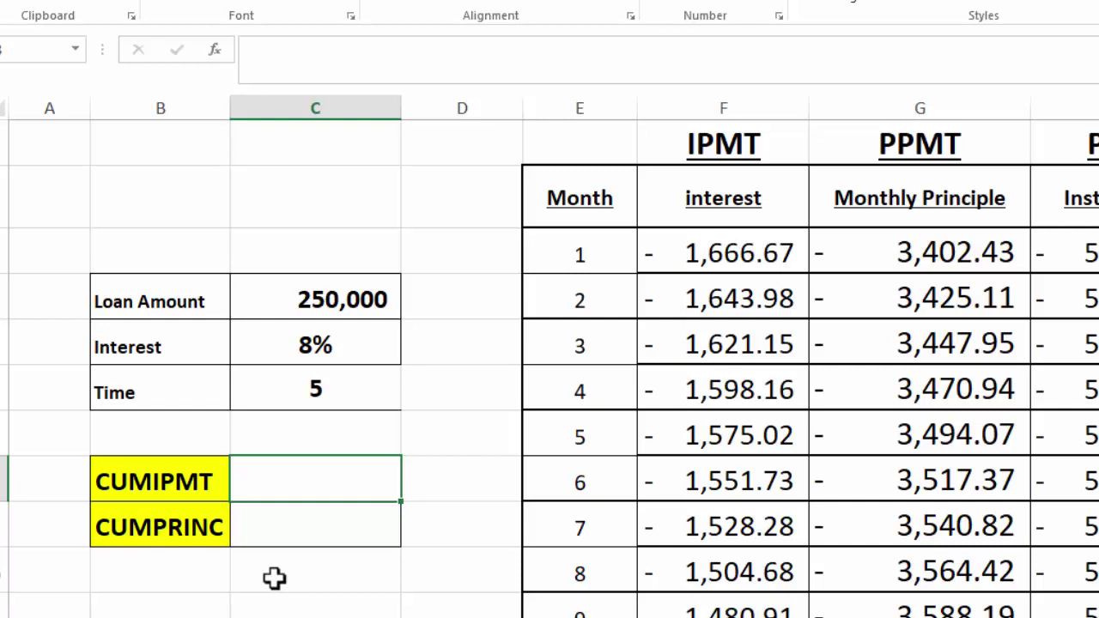
type("=")
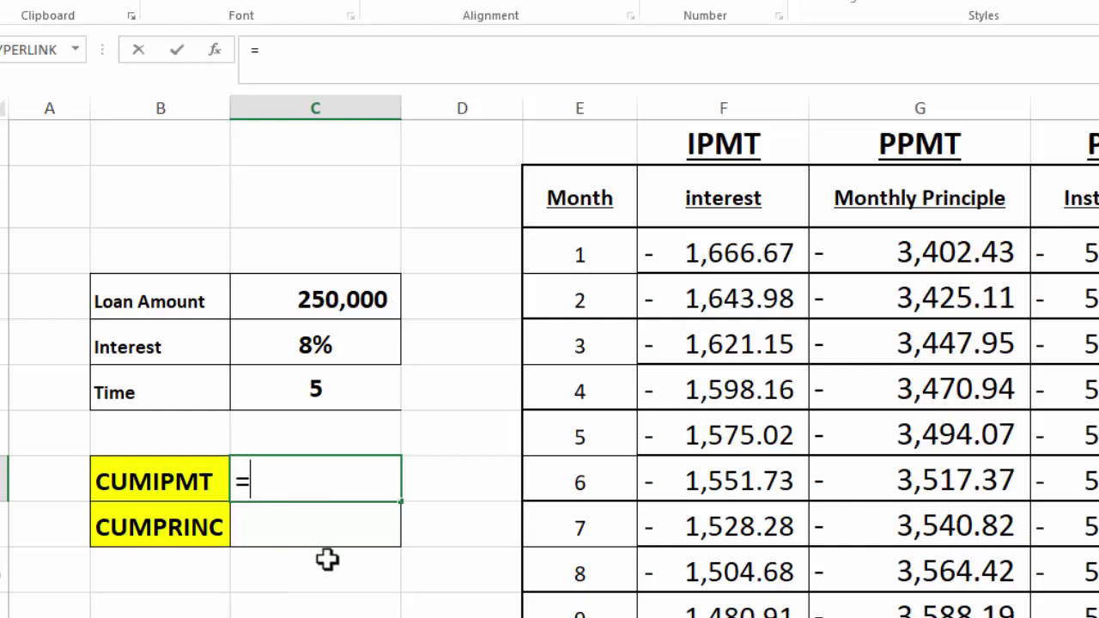
type("CU")
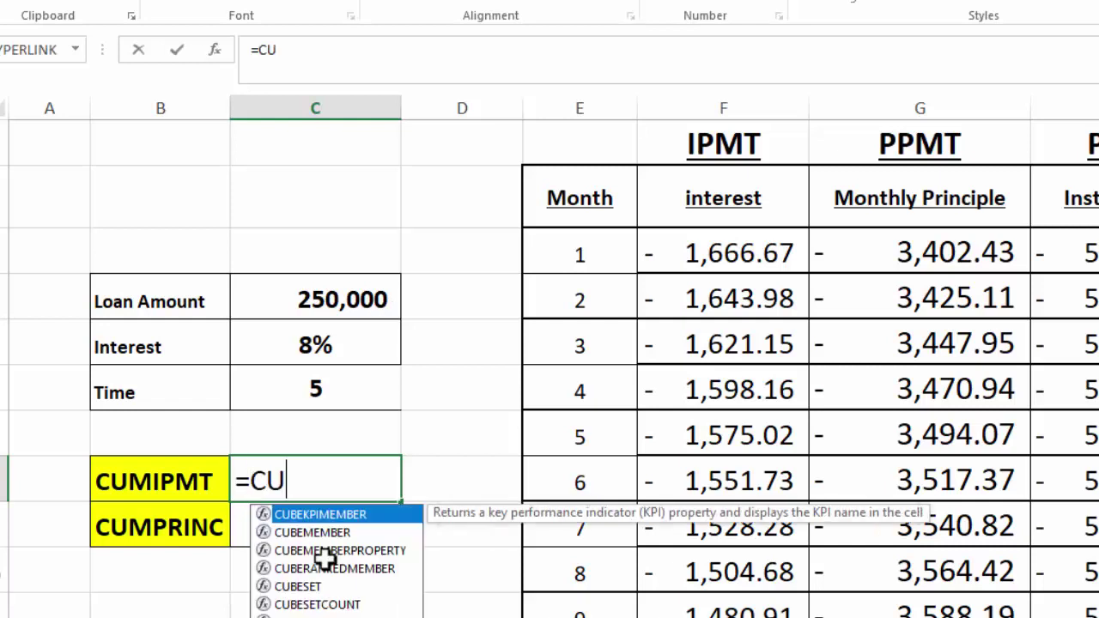
type("M")
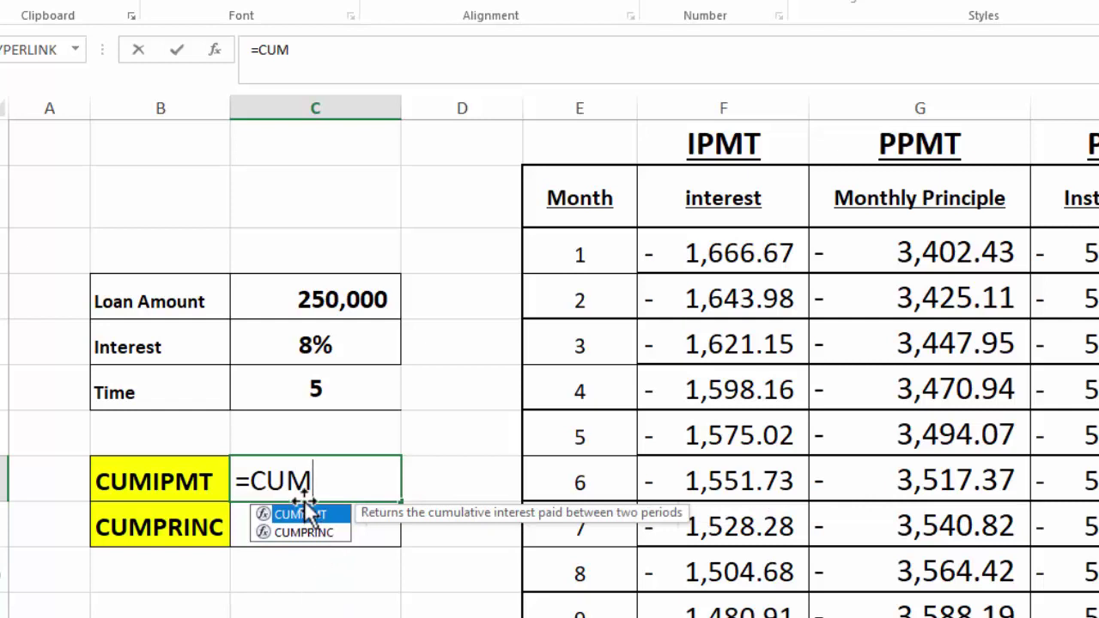
key("Tab")
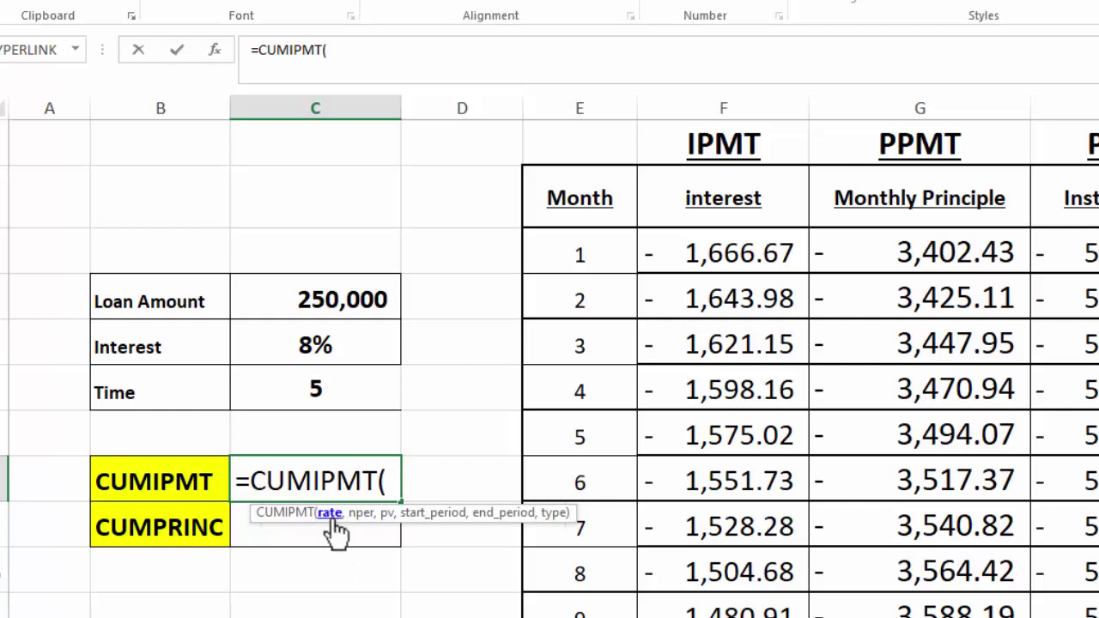
left_click(326, 346)
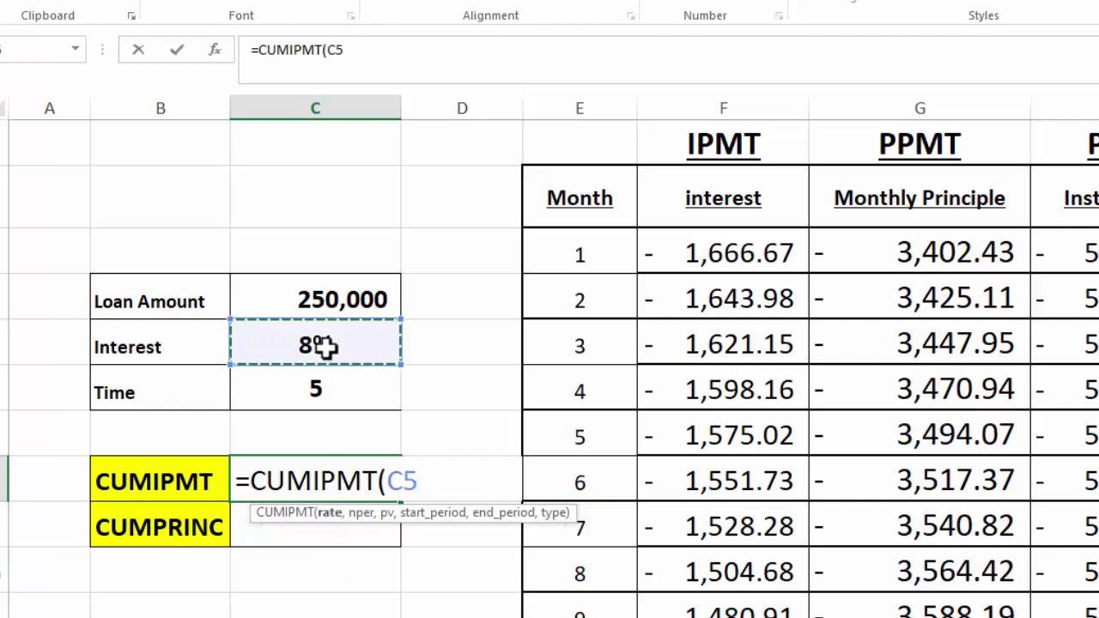
type("/")
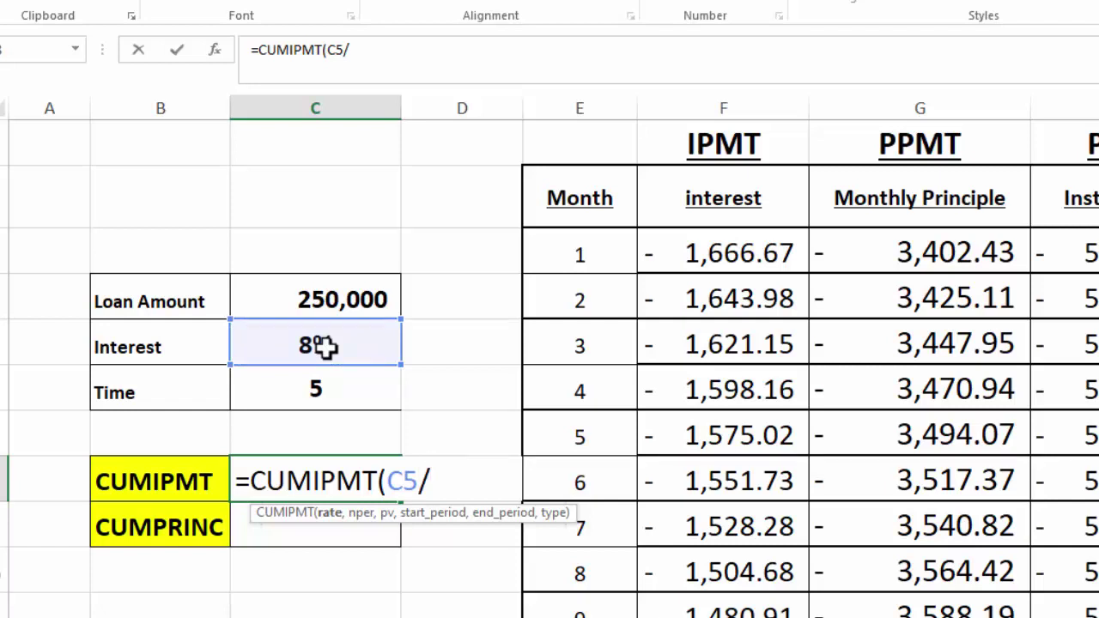
type("12,")
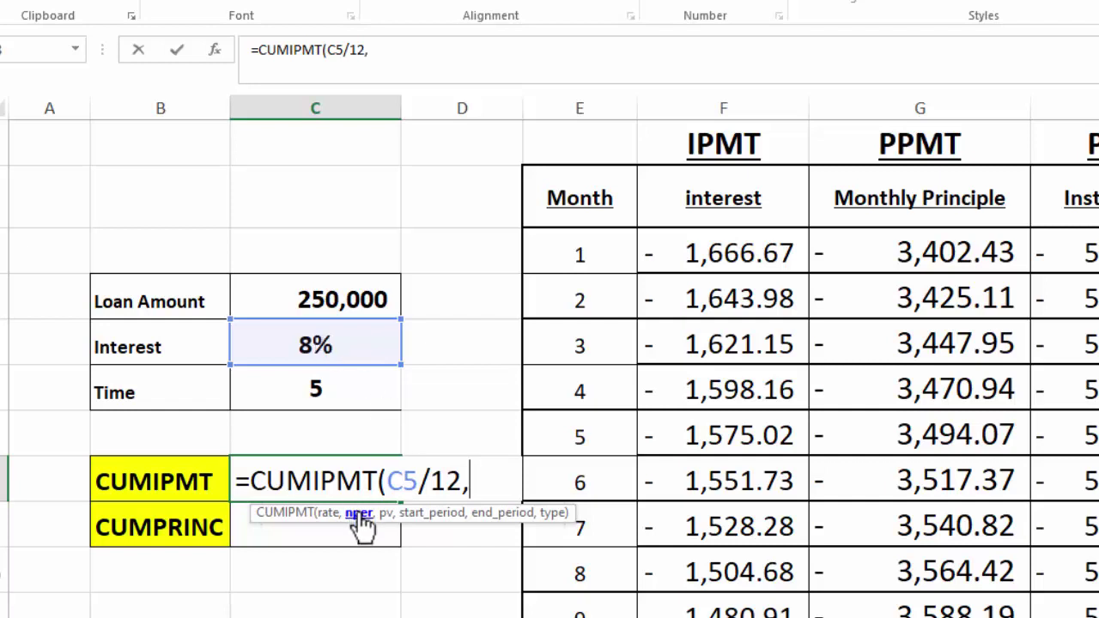
left_click(321, 392)
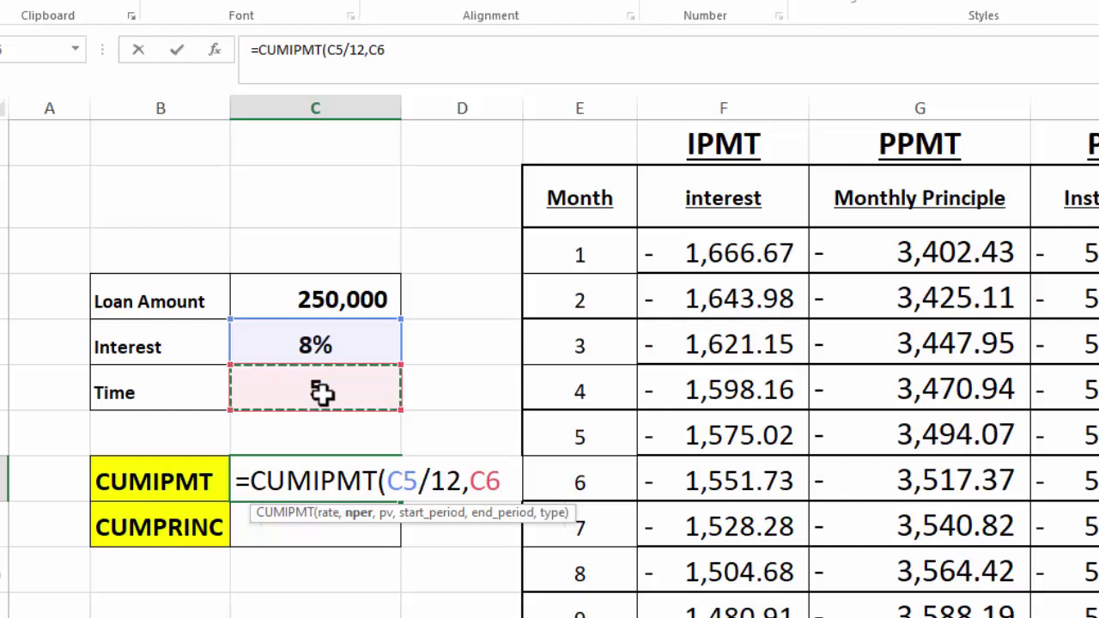
type("*12")
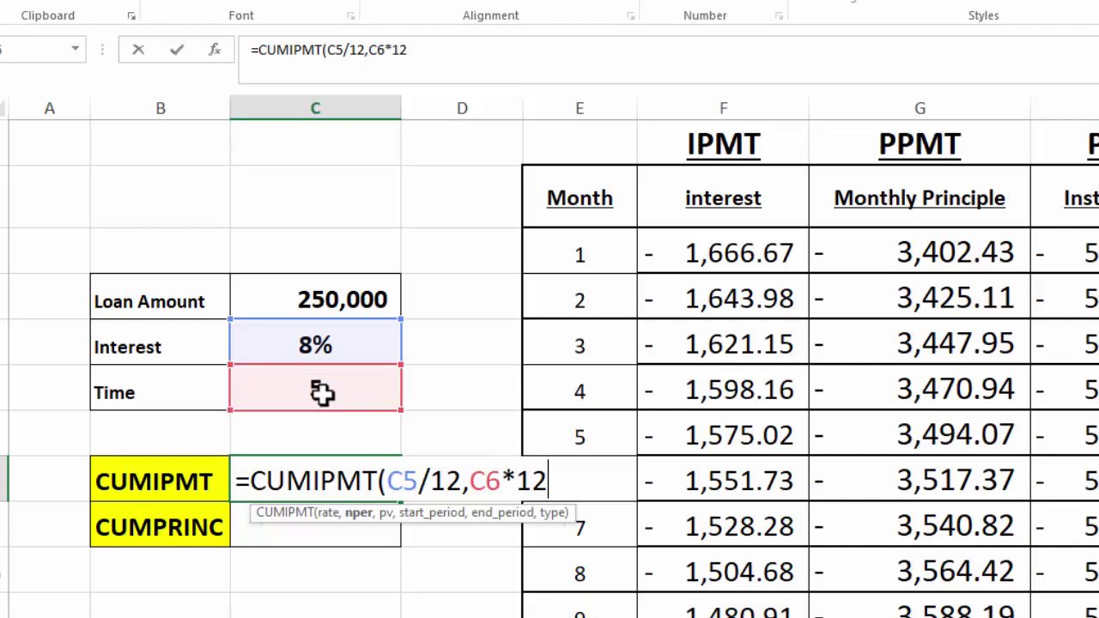
type(",")
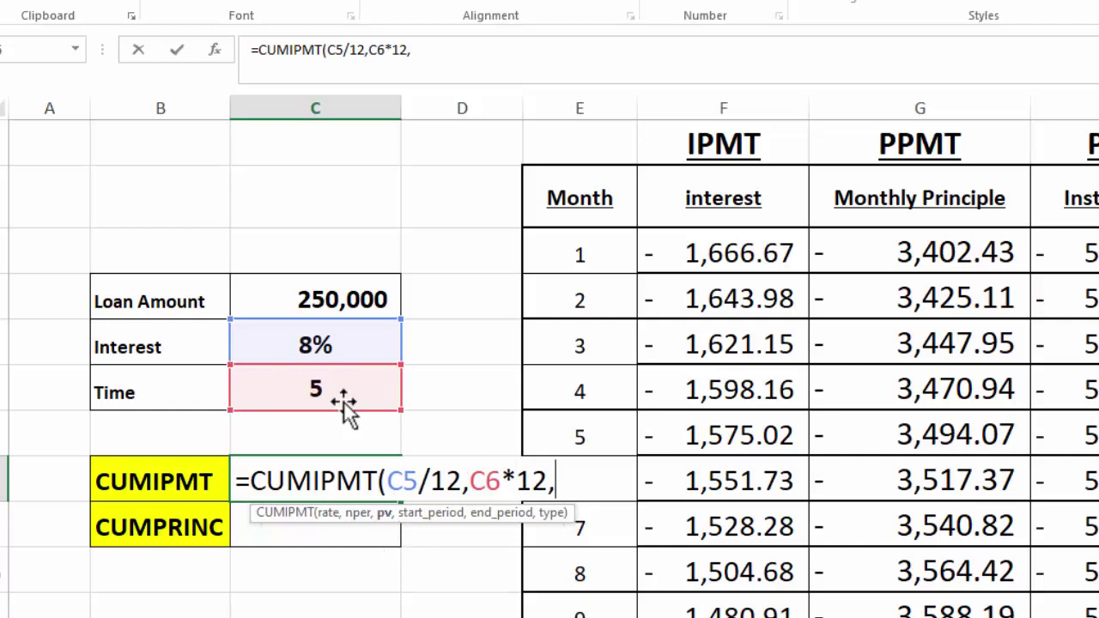
Complete it with present value C4, periods E3 to E7 and type 0, giving -8104.99
left_click(346, 305)
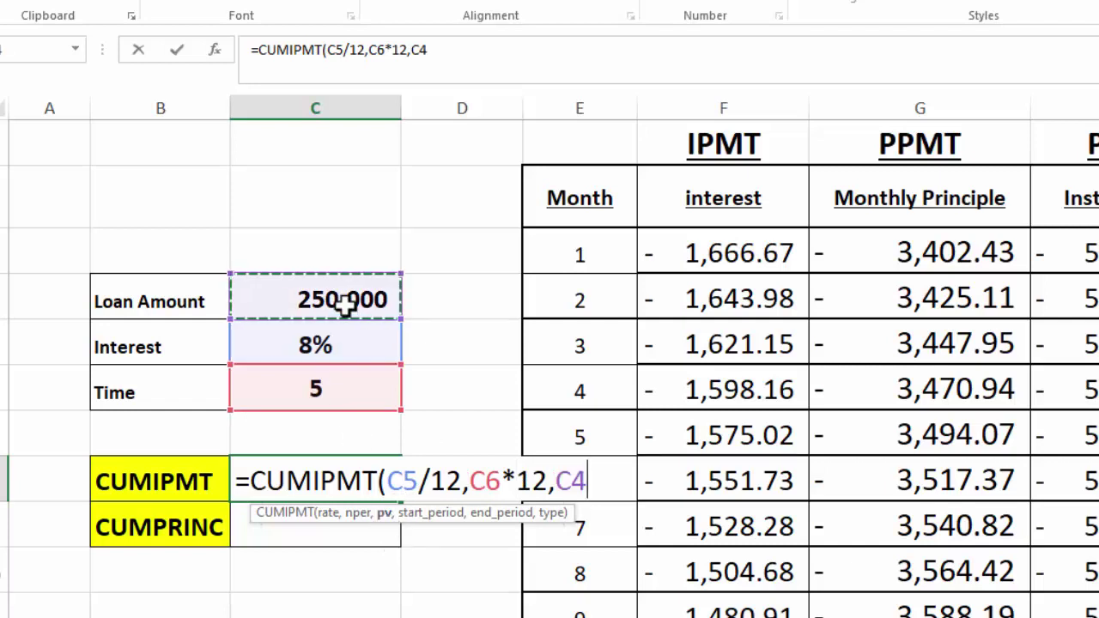
type(",")
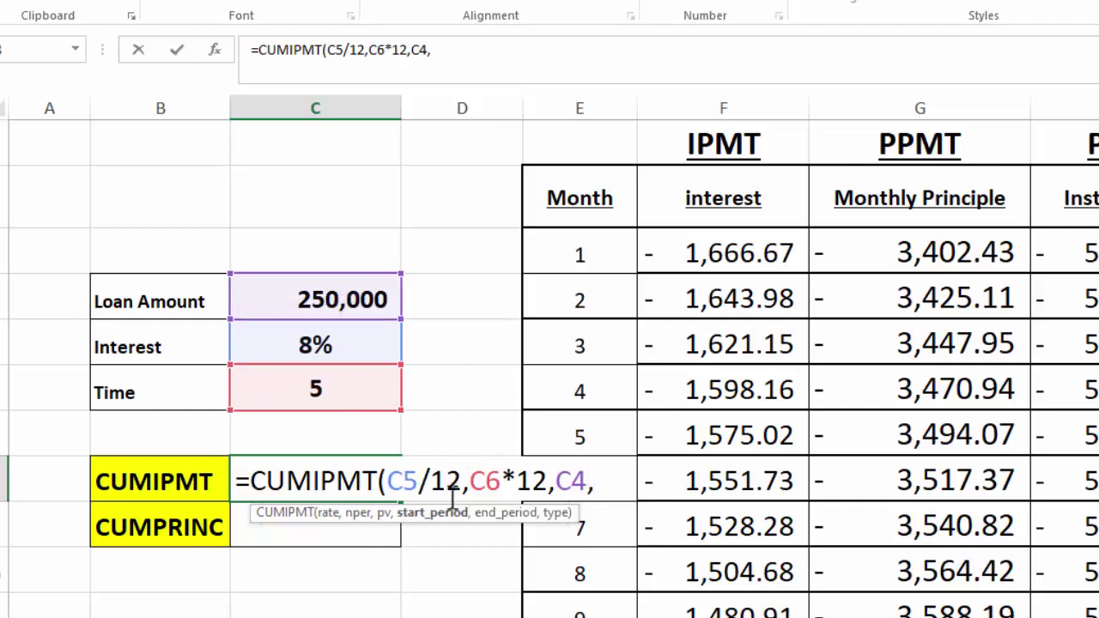
left_click(577, 253)
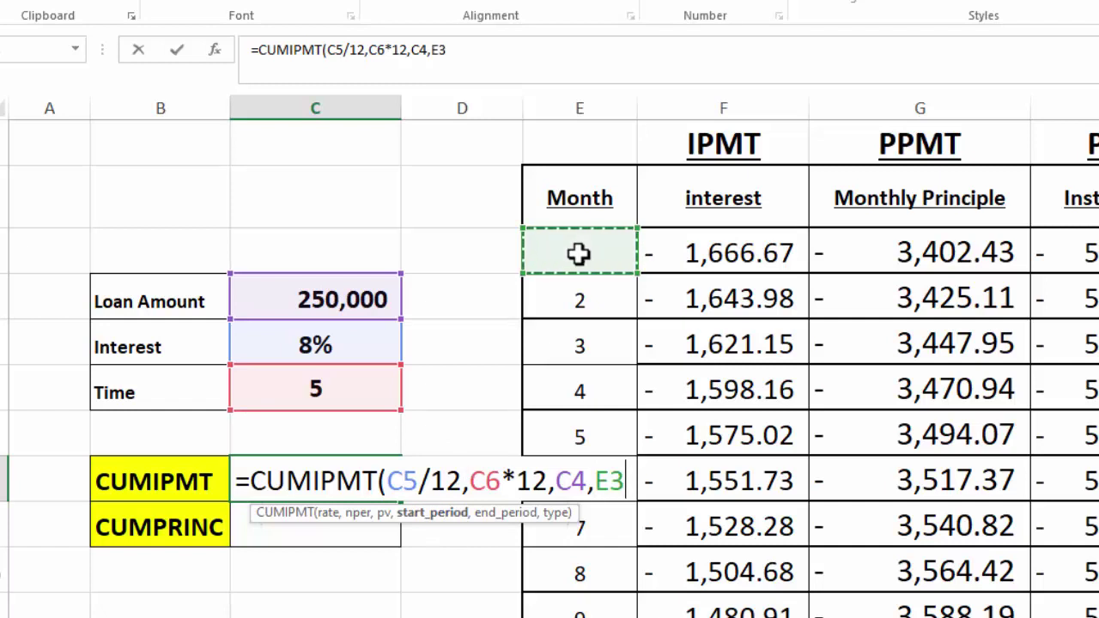
type(",")
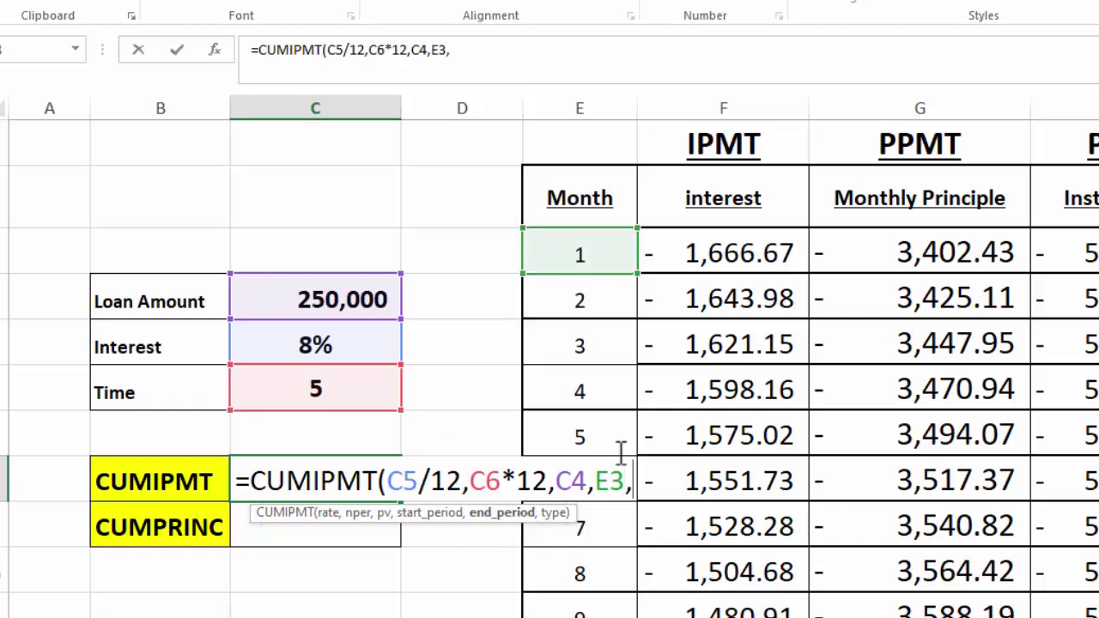
left_click(588, 426)
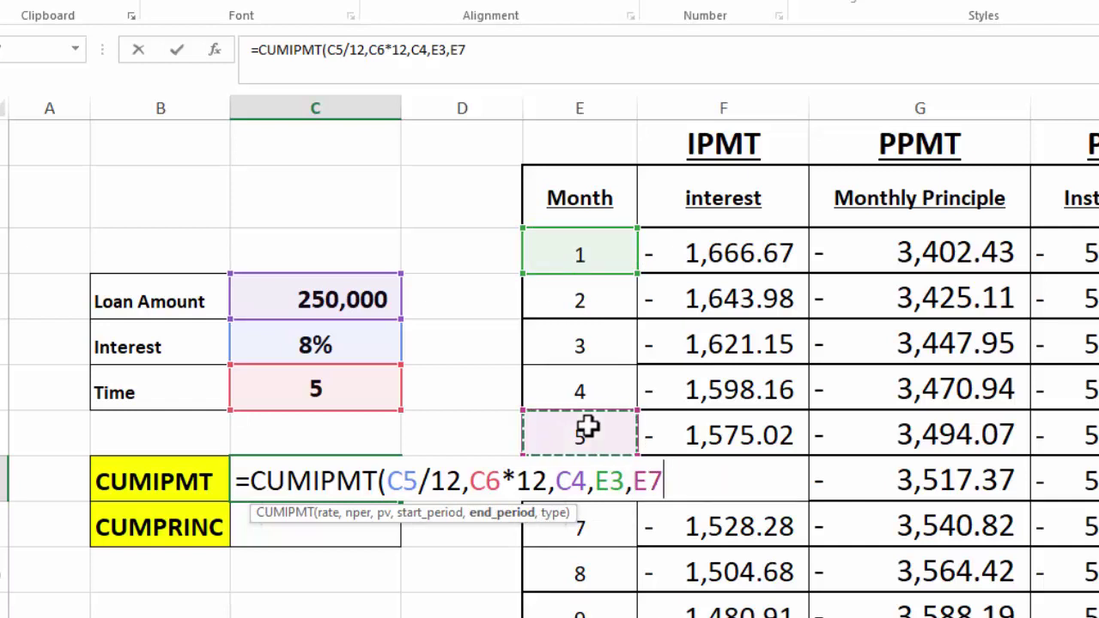
type(",")
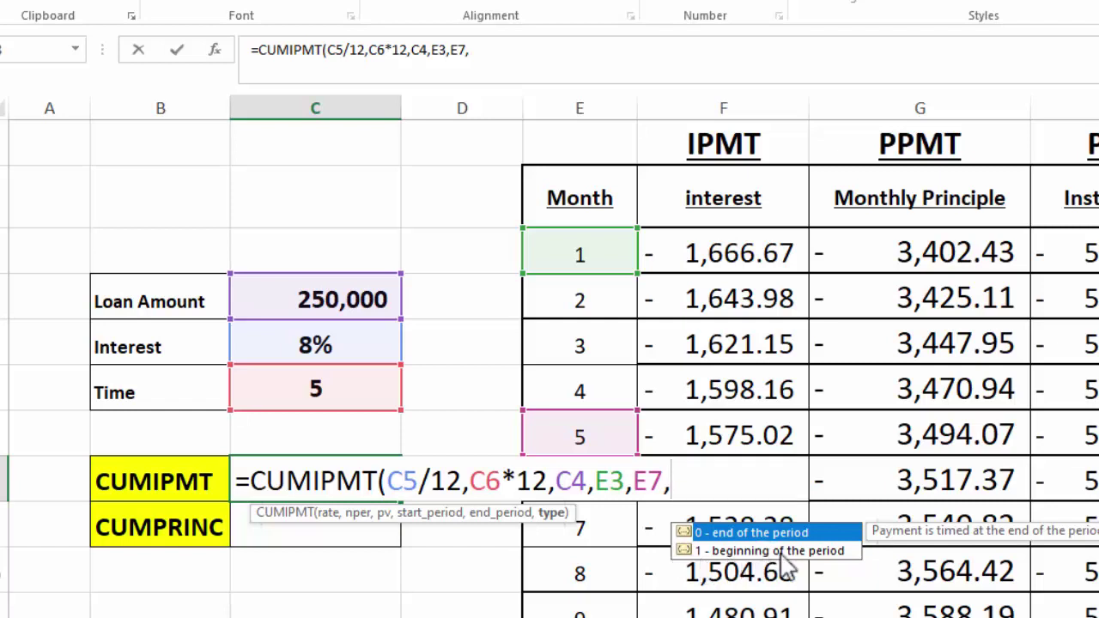
type("0")
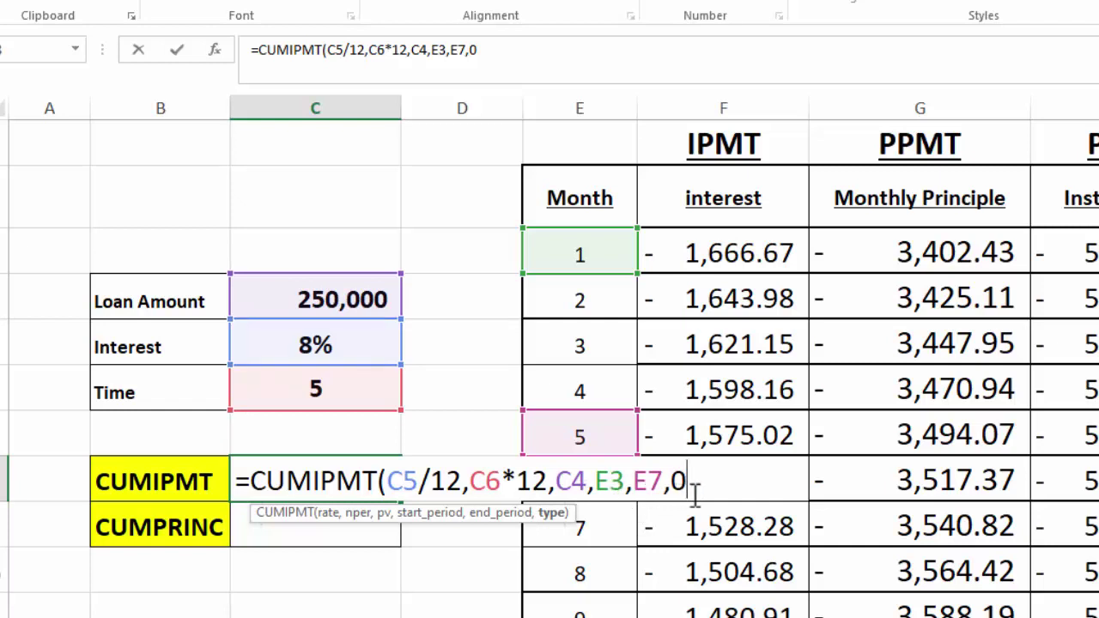
type(")")
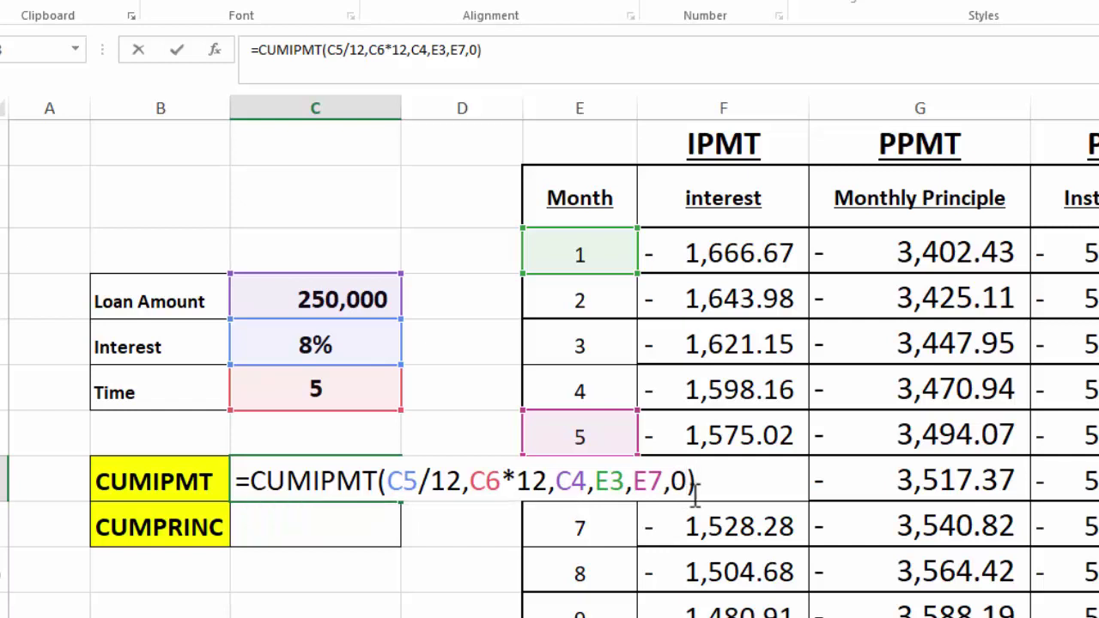
key("Return")
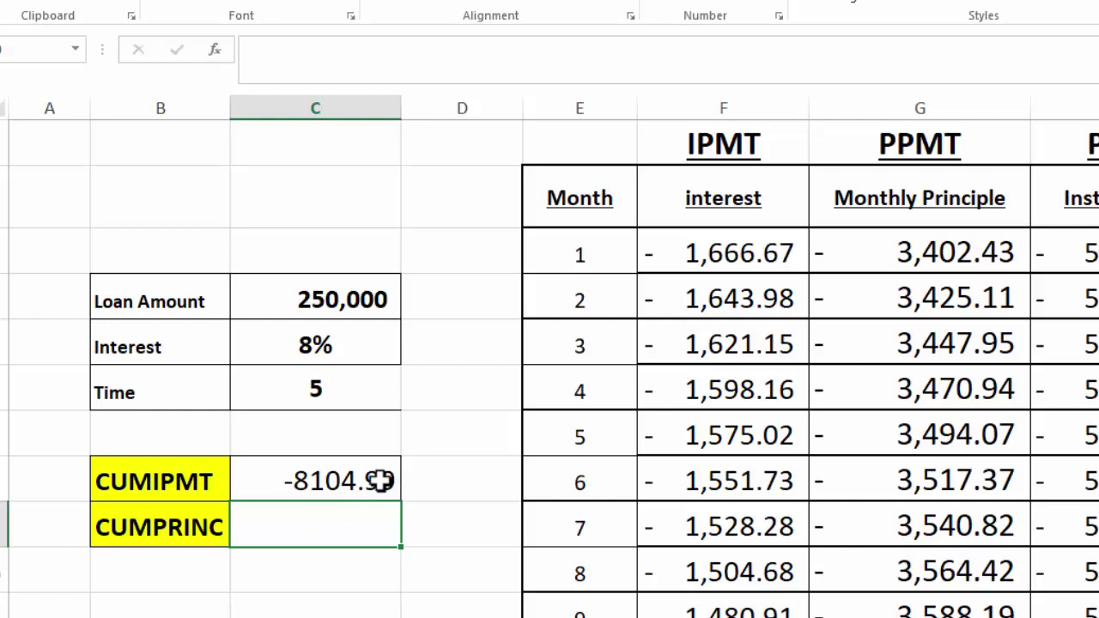
Enter =SUM(F3:F7) in an empty column D cell, totalling months 1–5 interest at -8,104.99
left_click(476, 430)
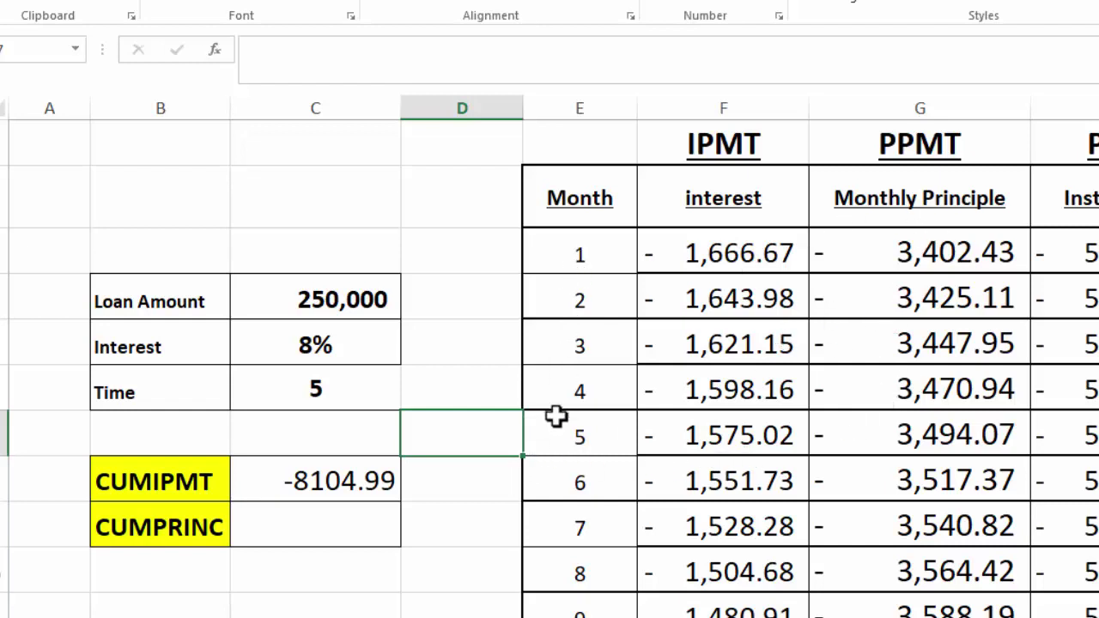
type("=")
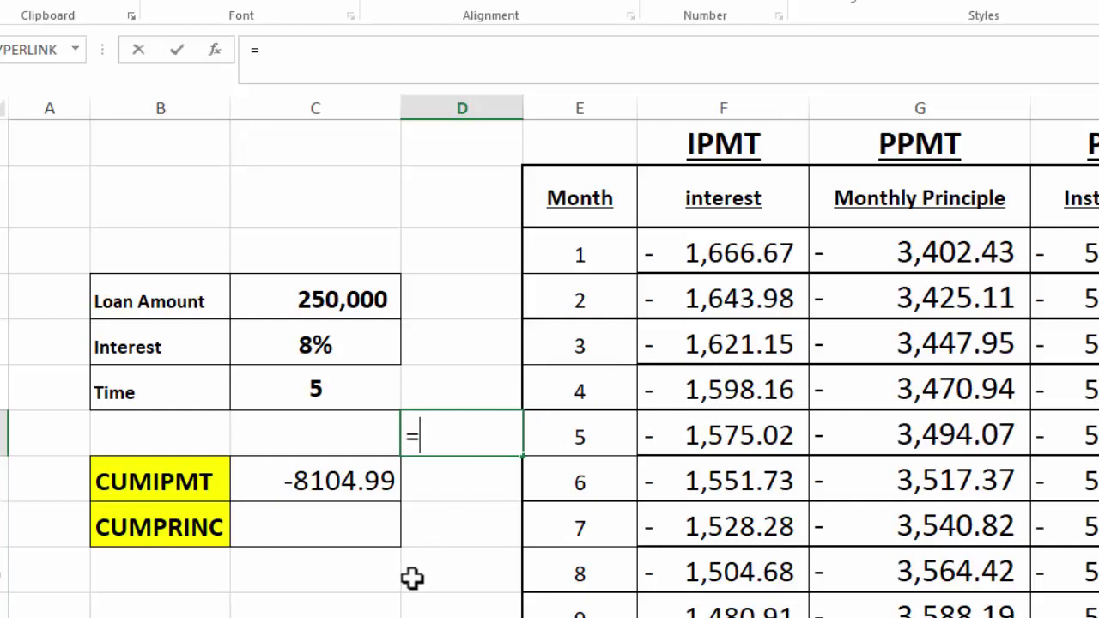
type("S")
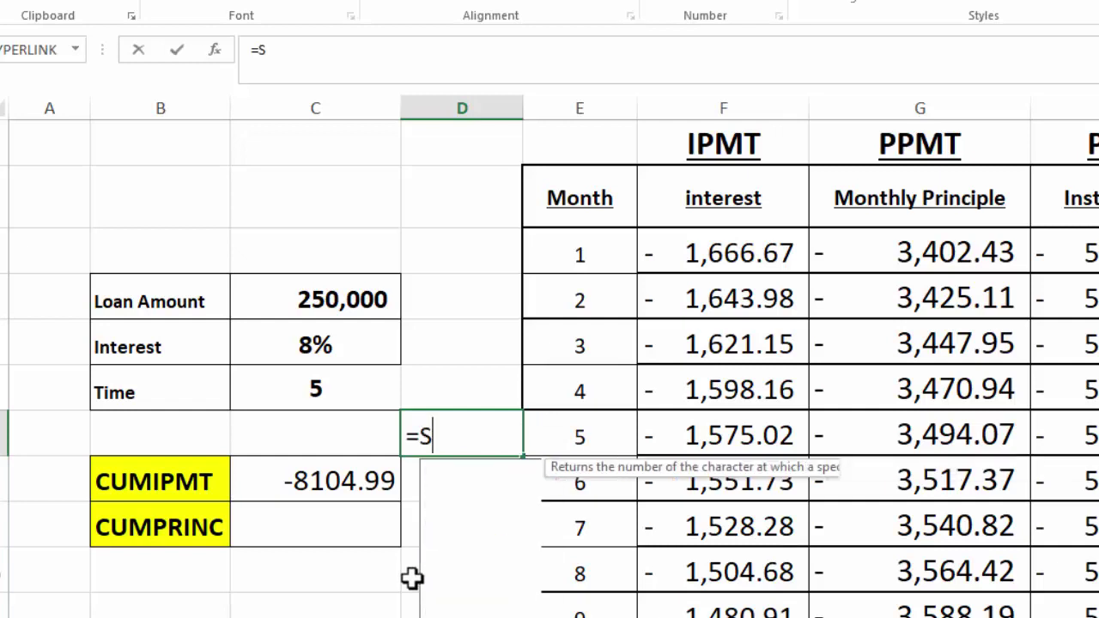
type("UM(")
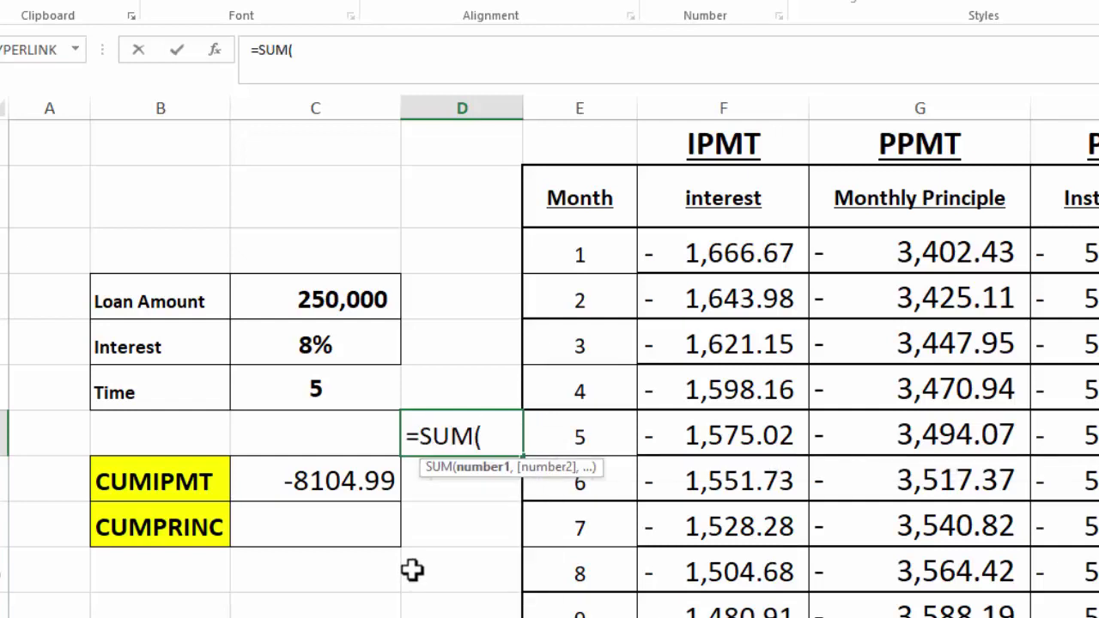
left_click_drag(711, 240, 709, 414)
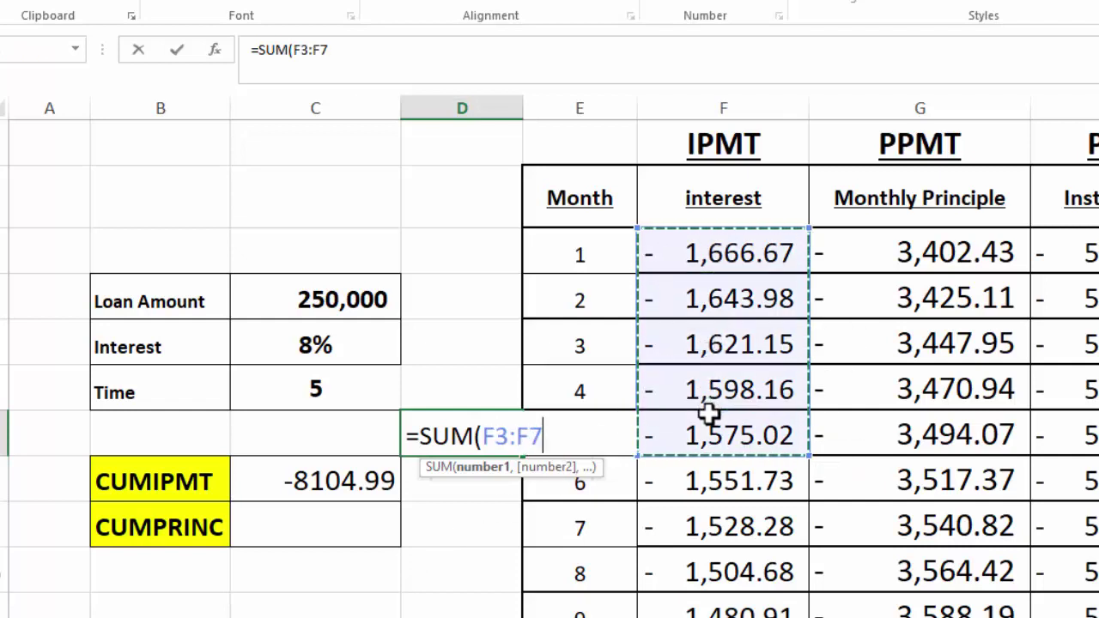
type(")")
key("Return")
key("Up")
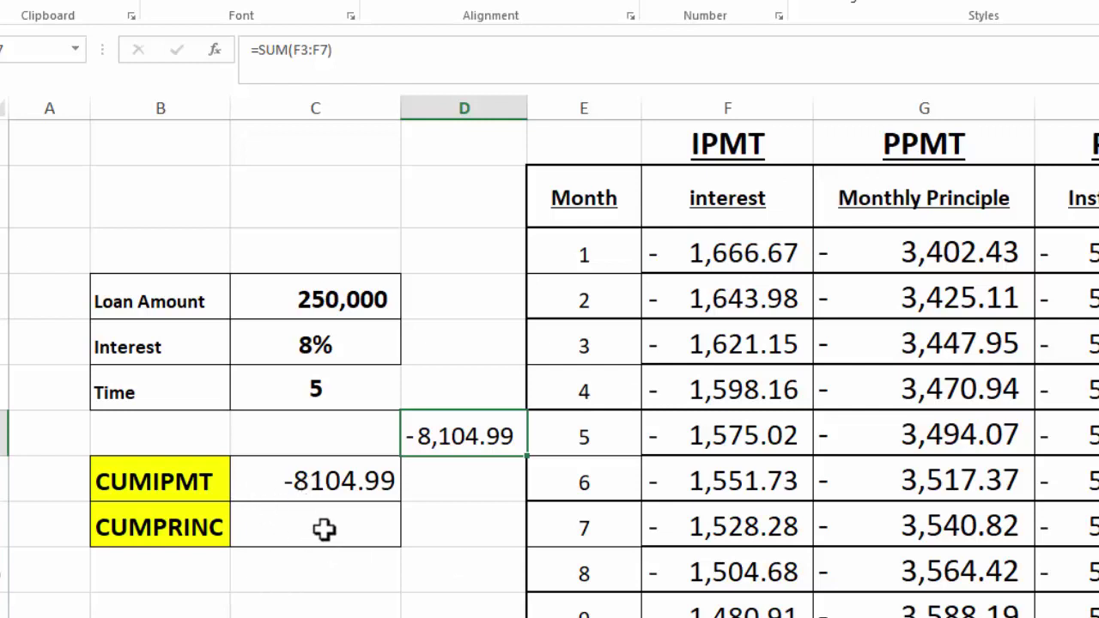
left_click(323, 527)
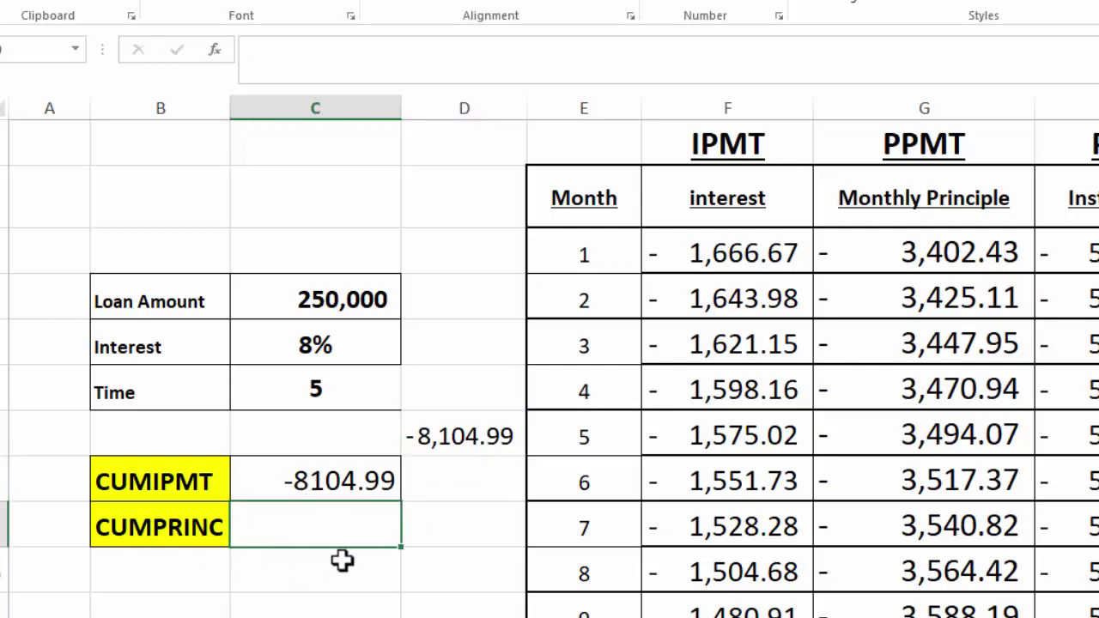
Start a CUMPRINC formula in the CUMPRINC cell with rate C5/12 and periods C6*12
key("F2")
type("=")
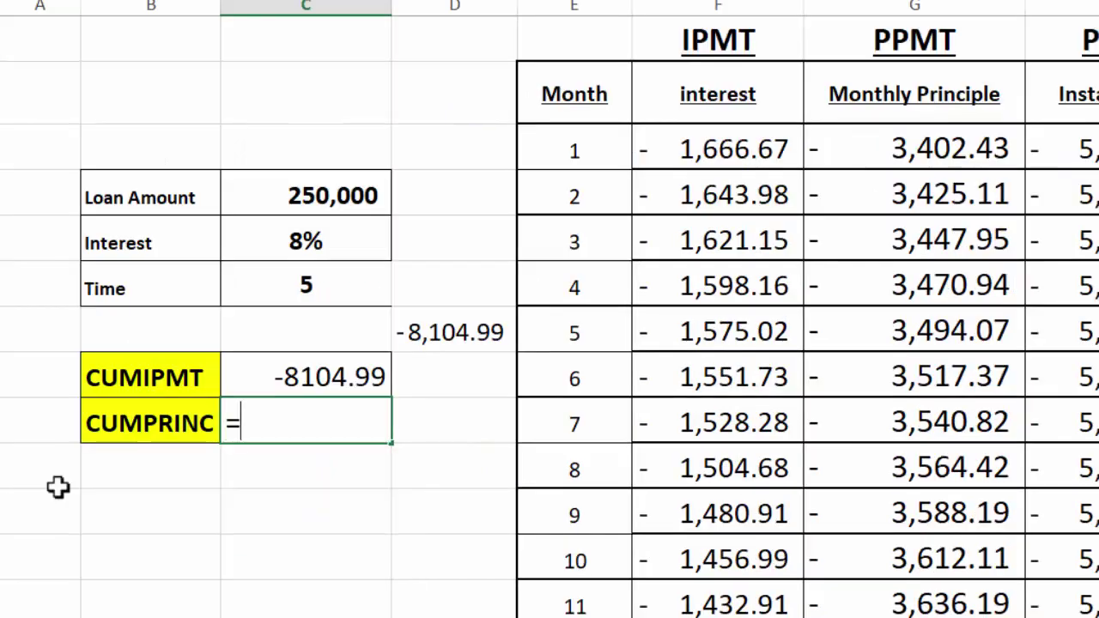
type("CU")
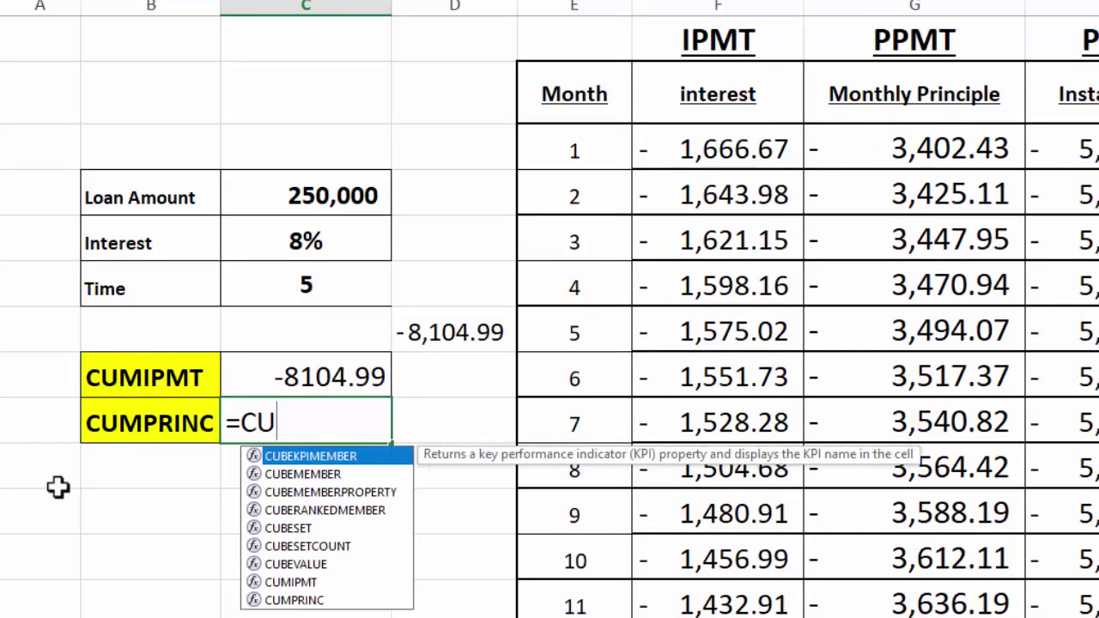
type("M")
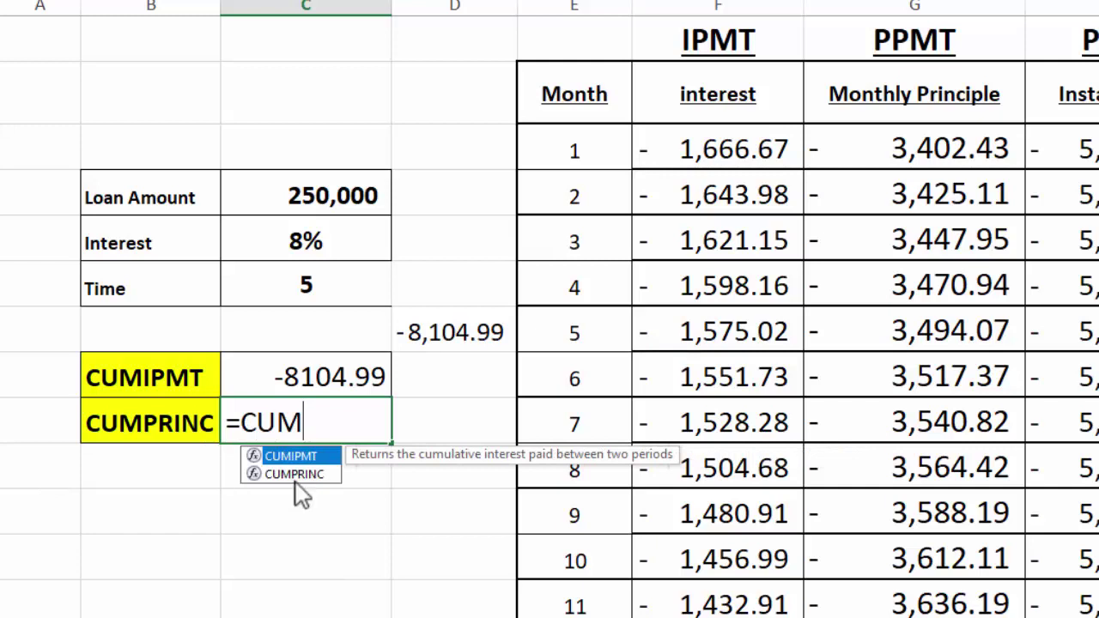
double_click(294, 474)
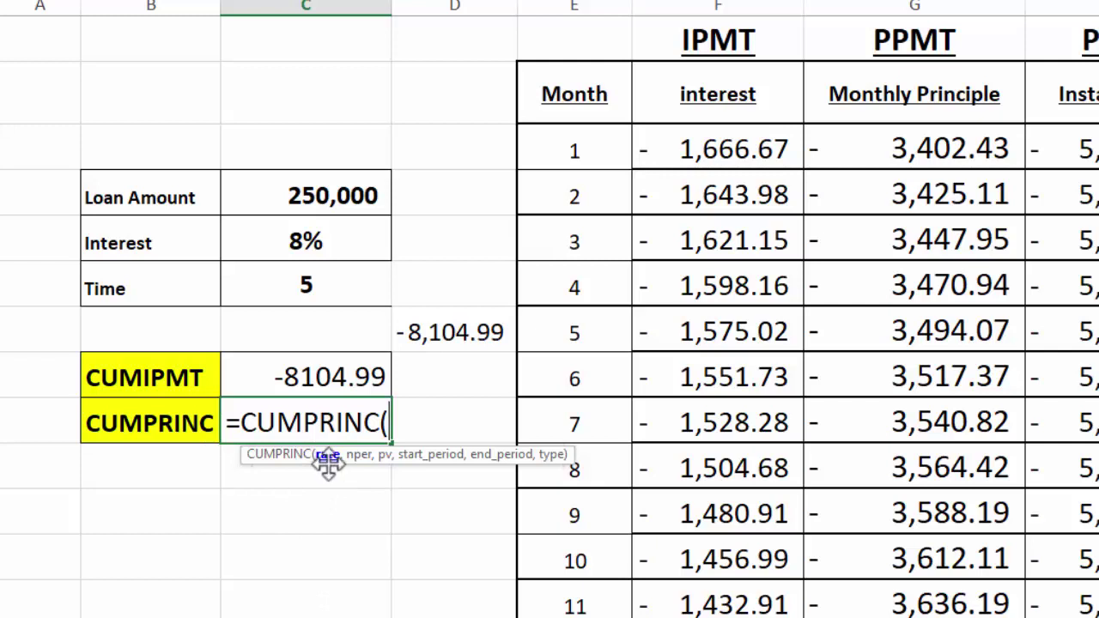
left_click(325, 243)
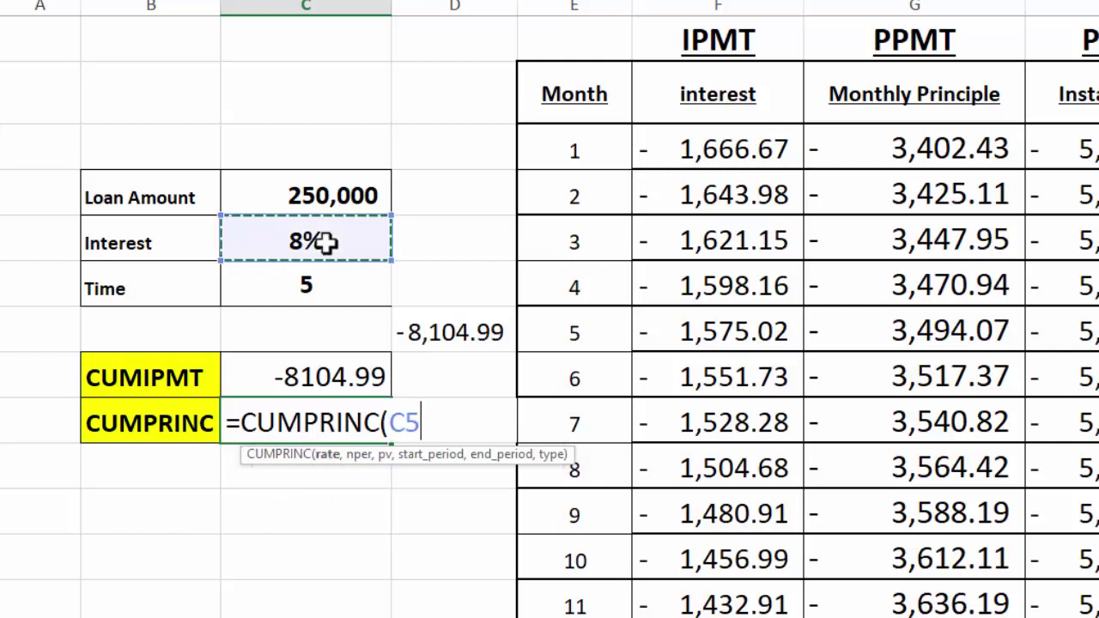
type("/")
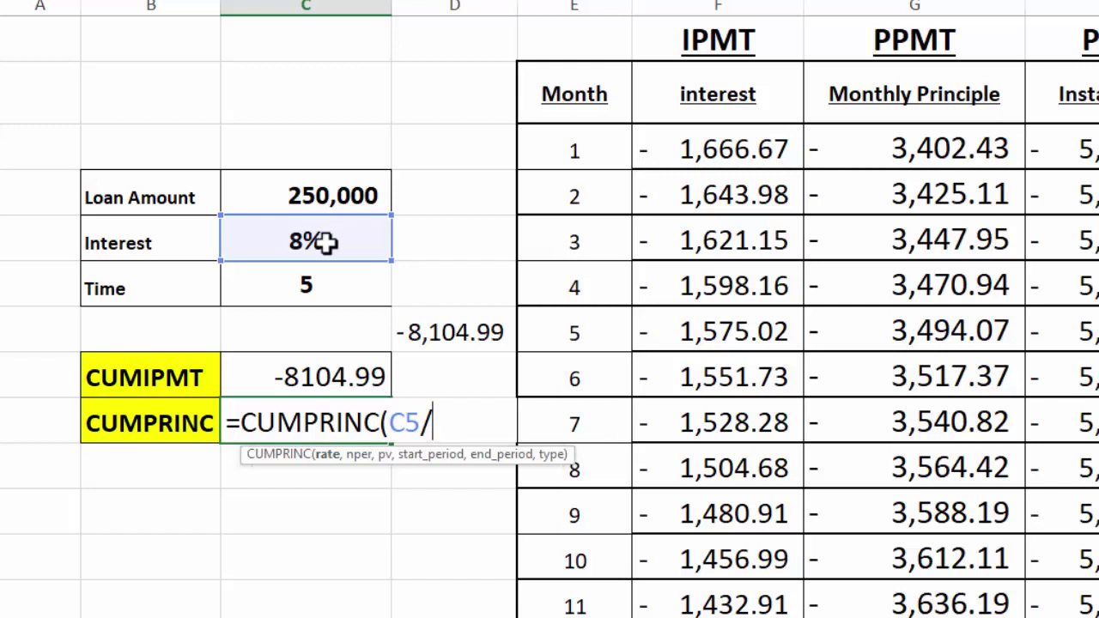
type("2,")
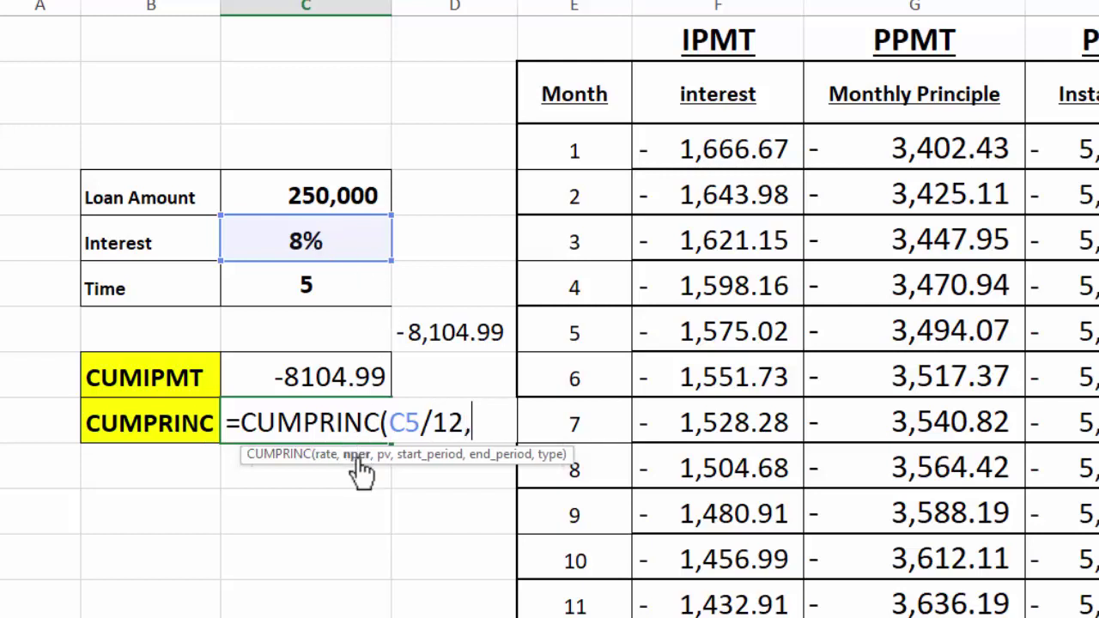
left_click(311, 286)
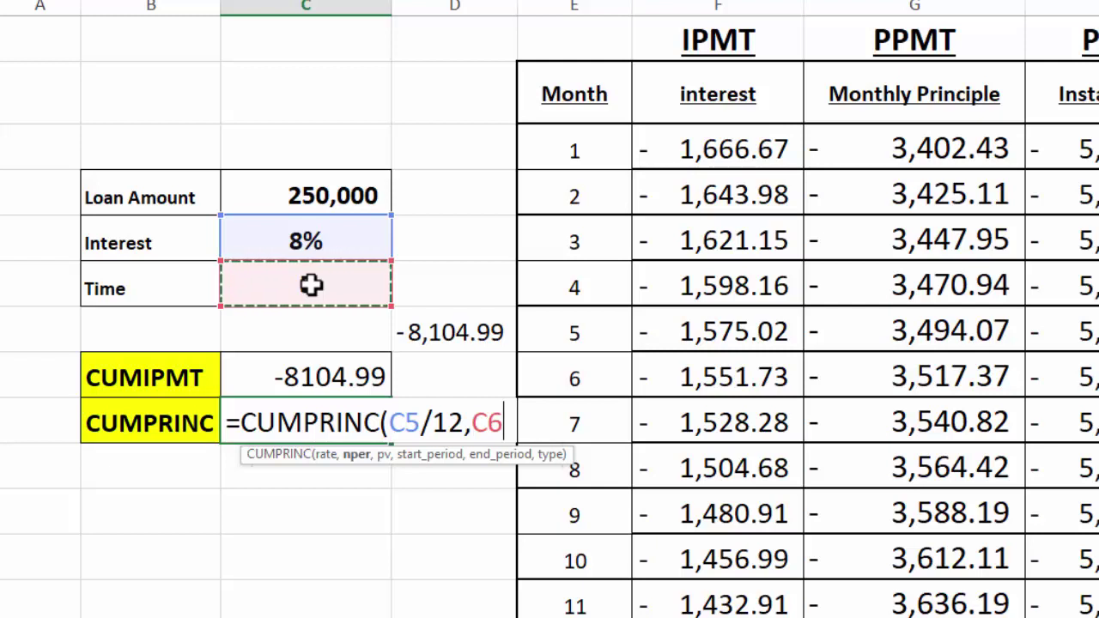
type("*12")
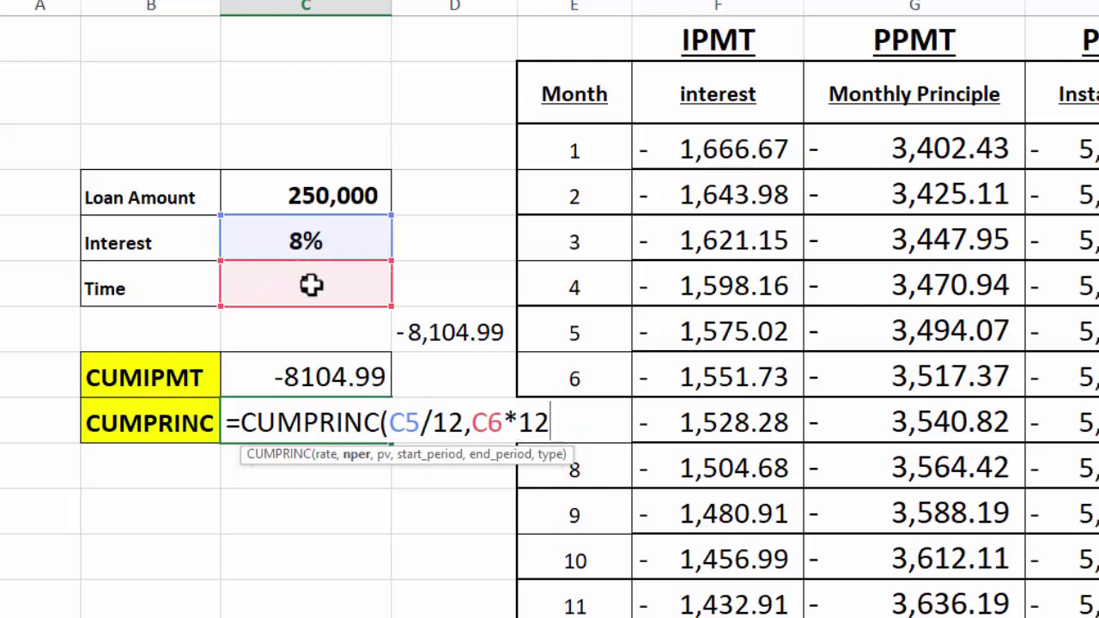
type(",")
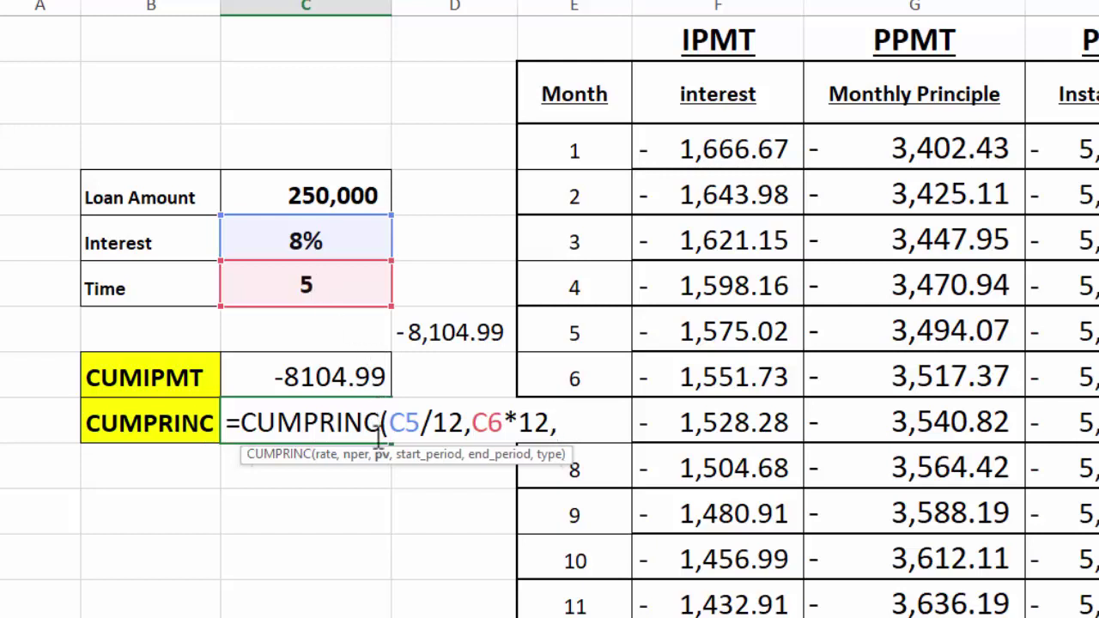
Finish it with present value C4, start E3, end E7 and type 0, returning -17240.51
left_click(326, 197)
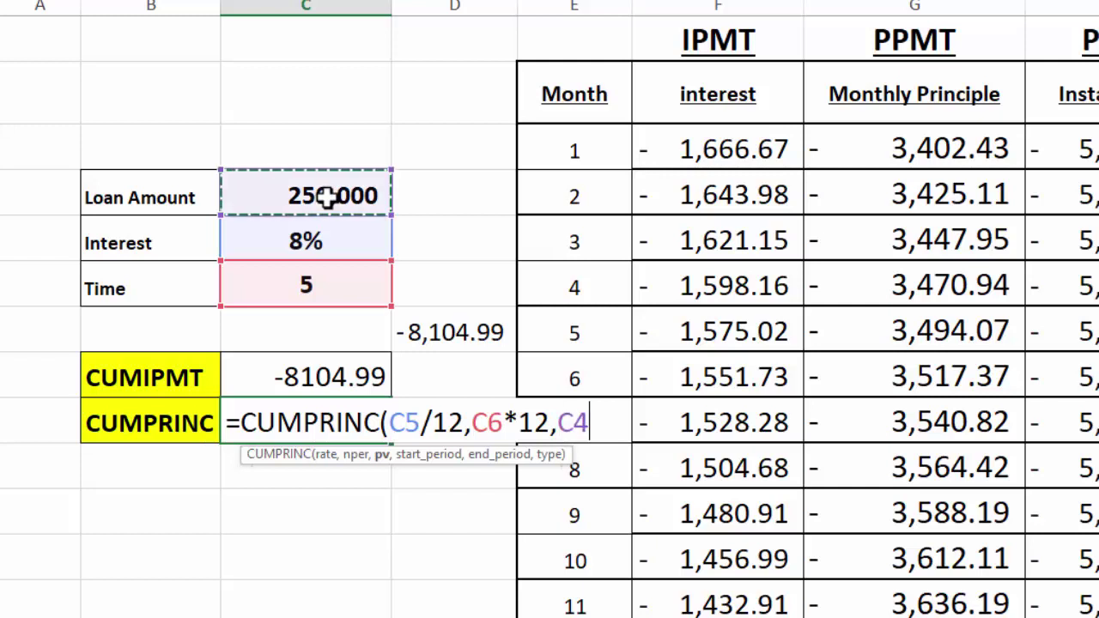
type(",")
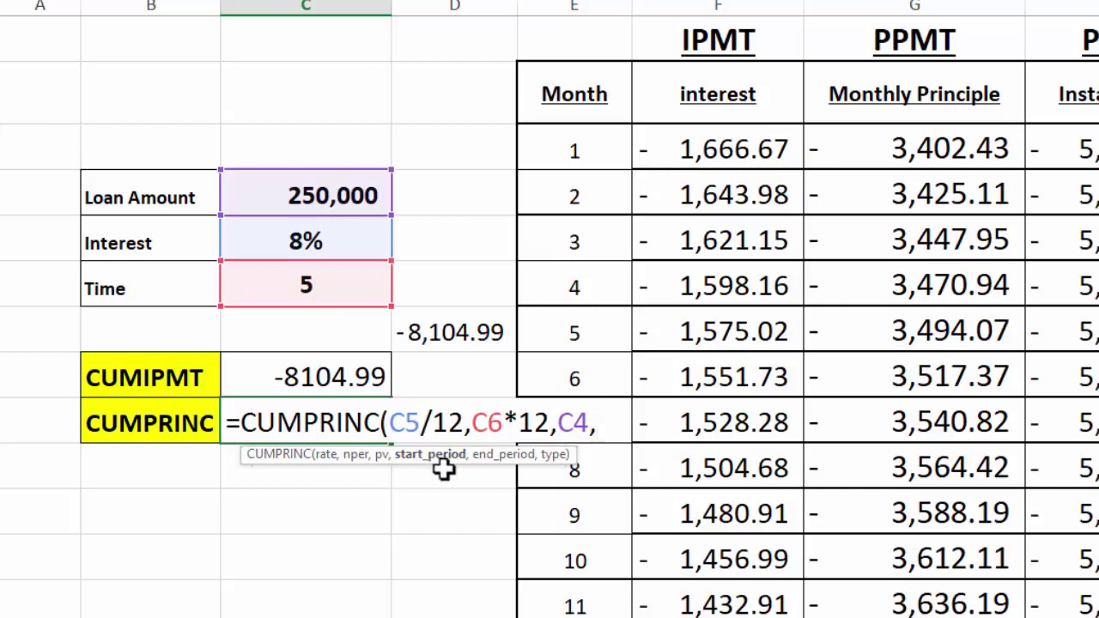
left_click(584, 150)
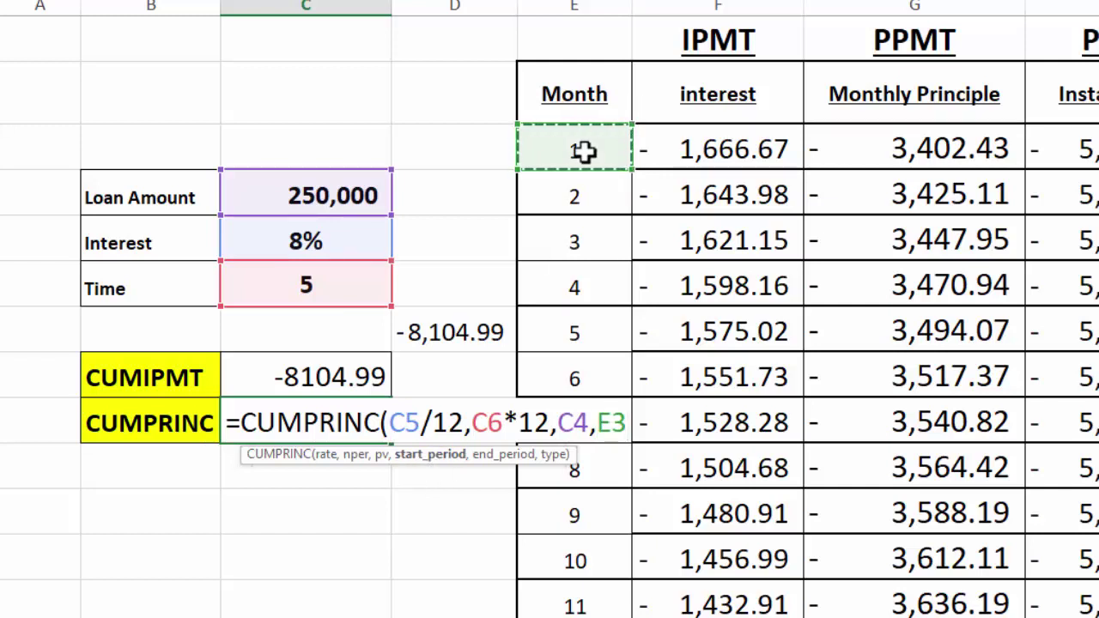
type(",")
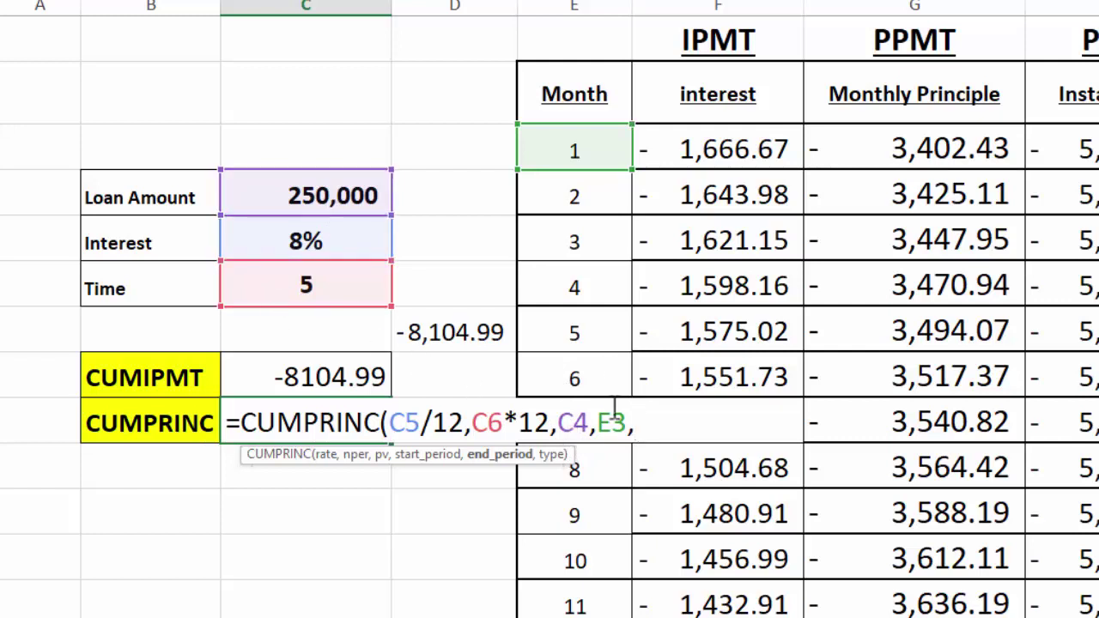
left_click(628, 422)
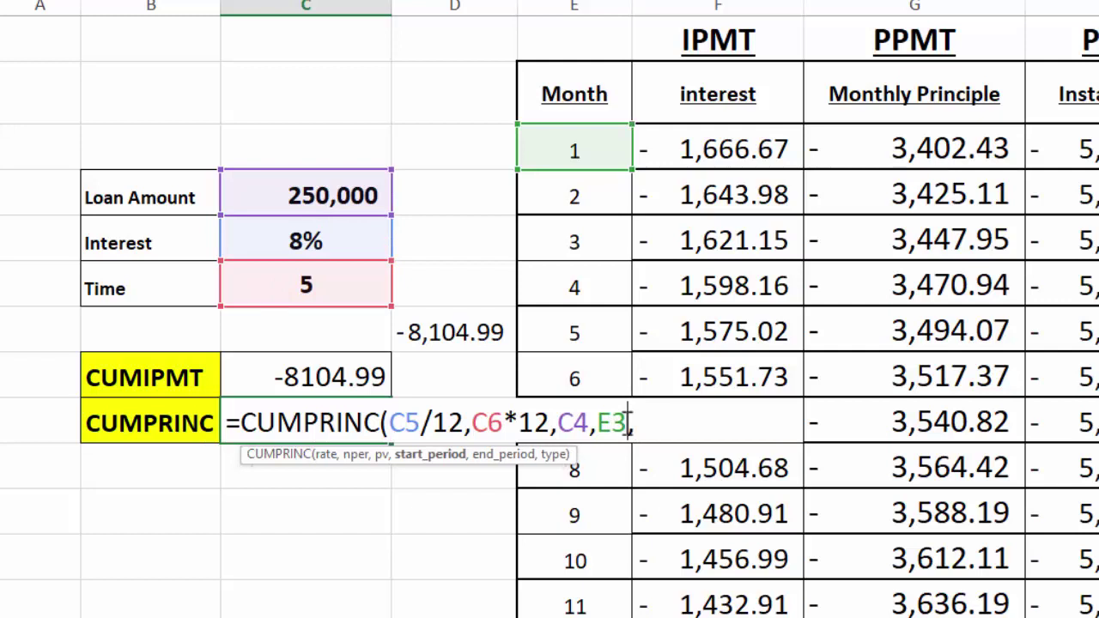
left_click(586, 149)
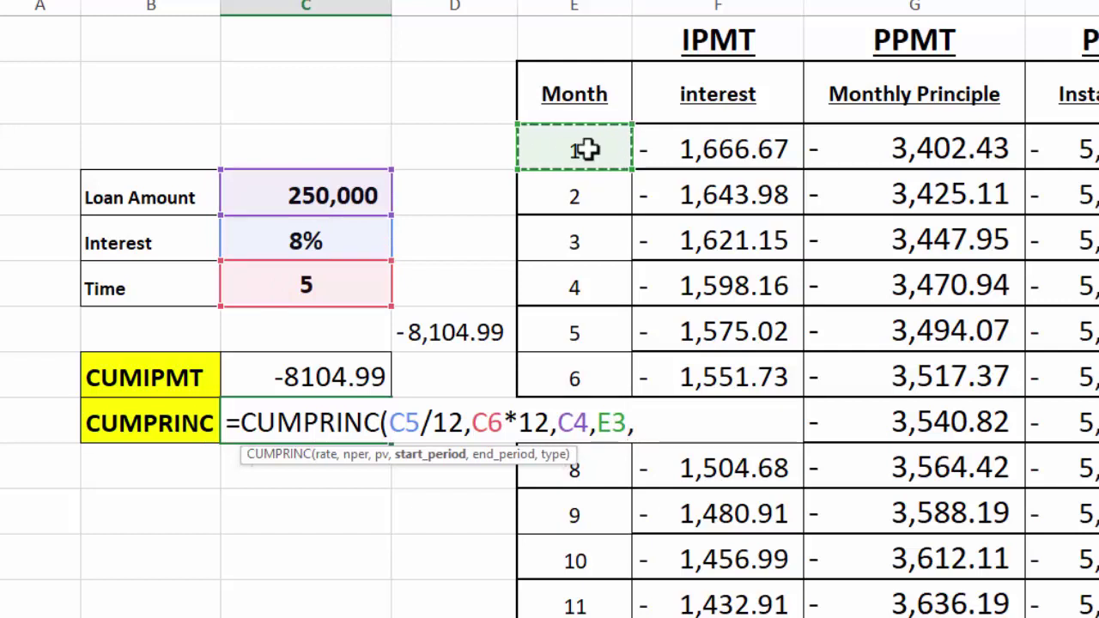
left_click(644, 426)
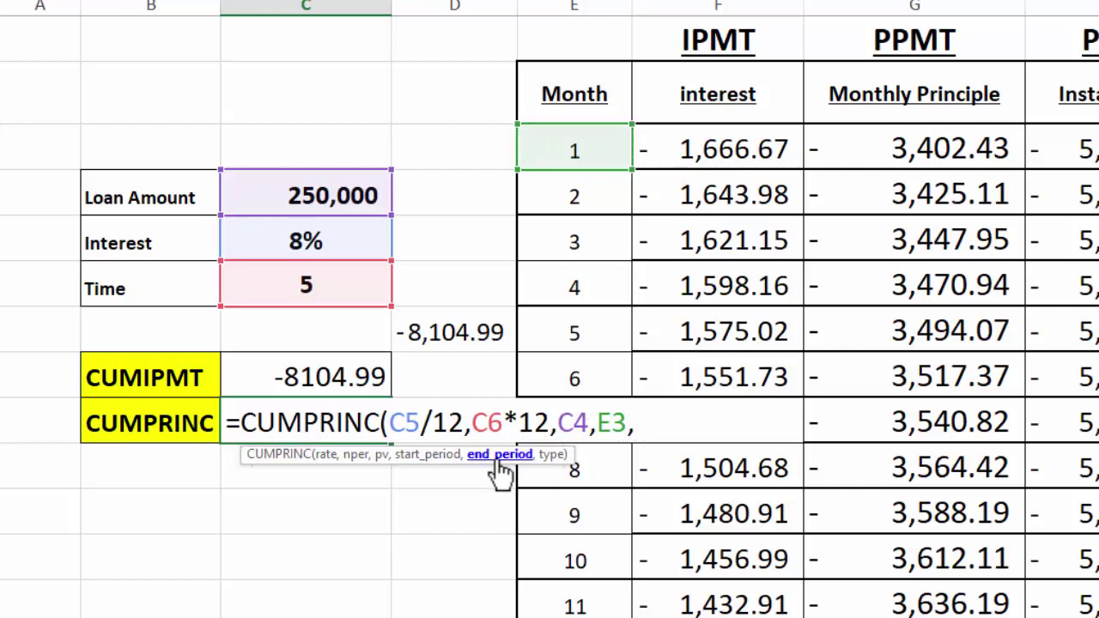
left_click(603, 336)
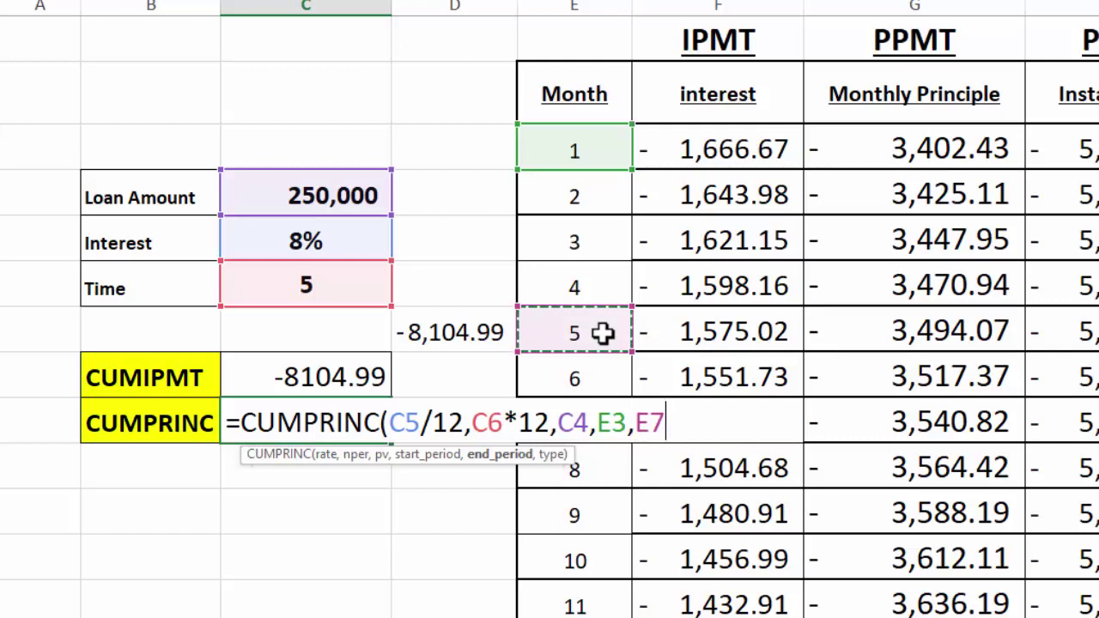
type(",")
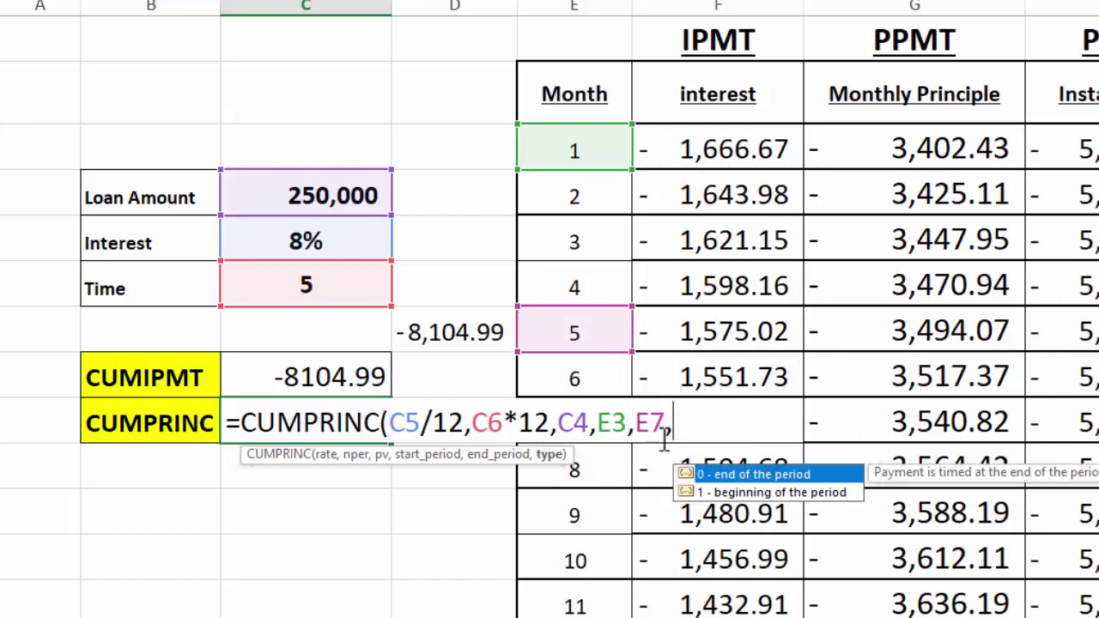
double_click(745, 477)
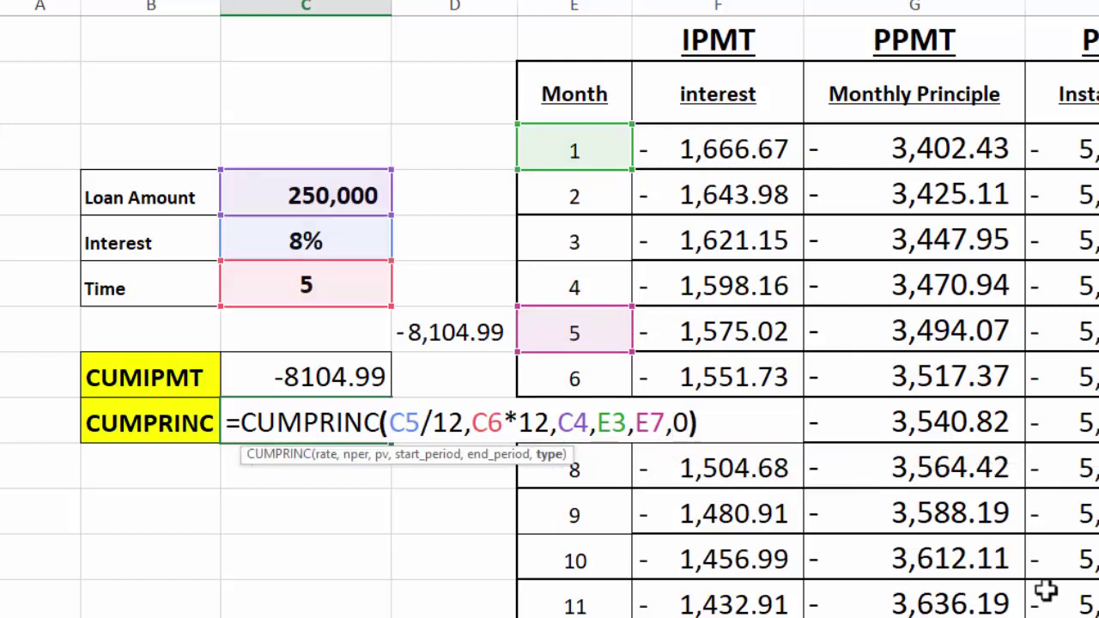
key("Return")
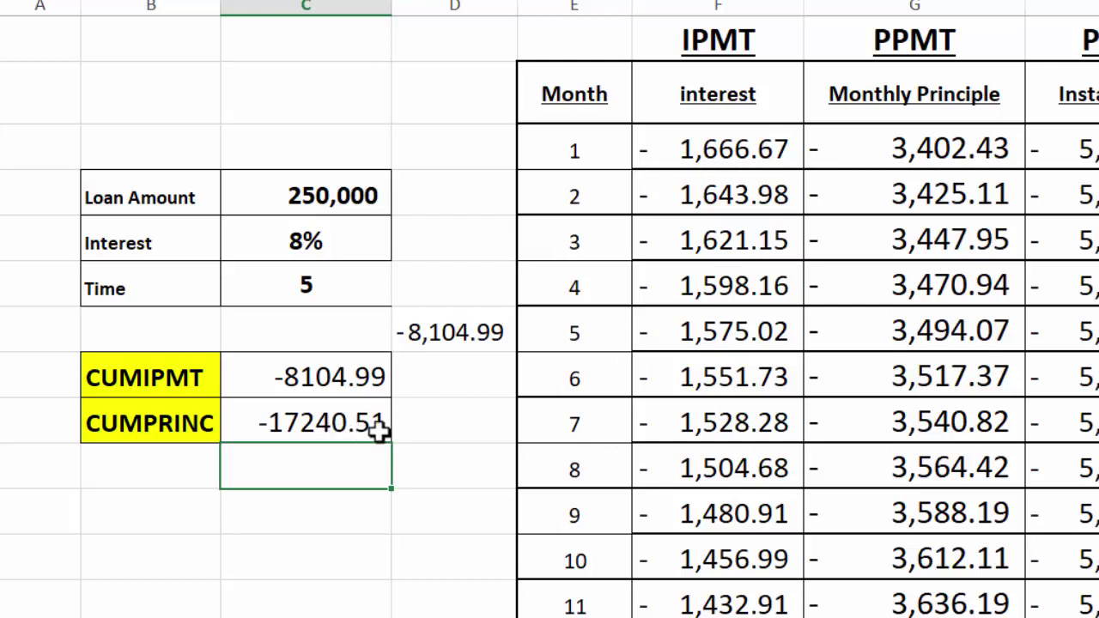
Enter =SUM(G3:G7) in D8 beside the CUMPRINC result, showing -17,240.51
left_click(450, 418)
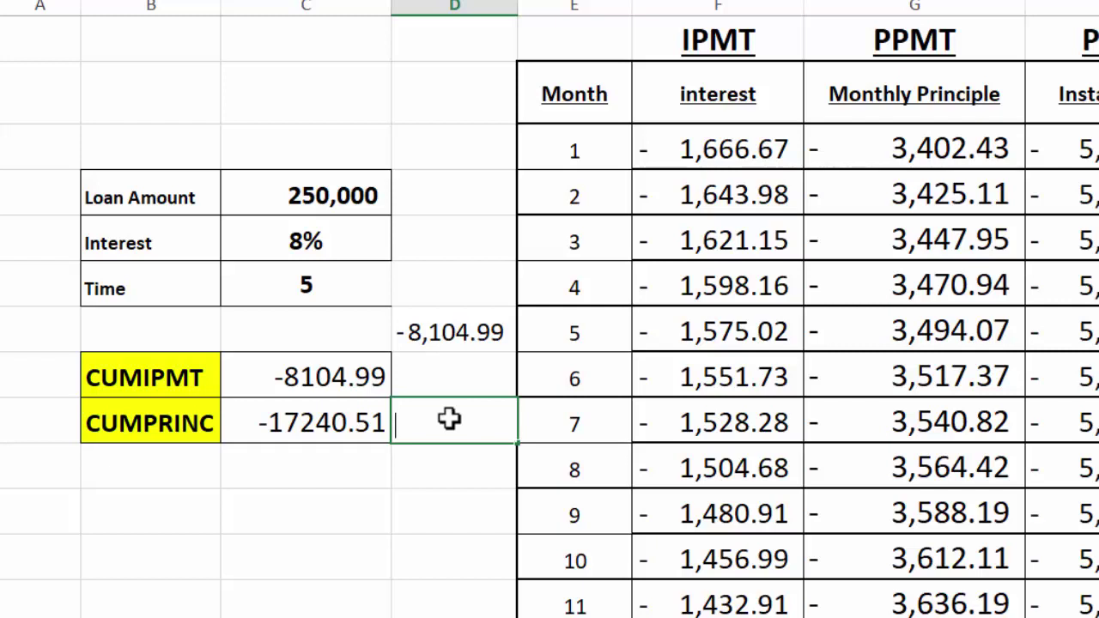
type("=SUM")
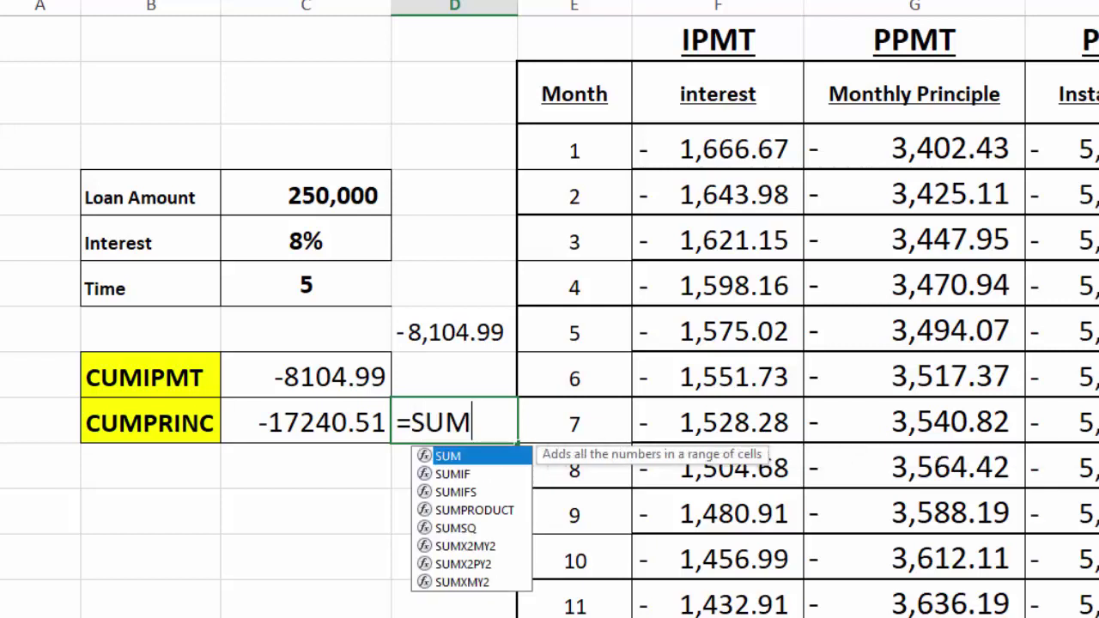
type("UM")
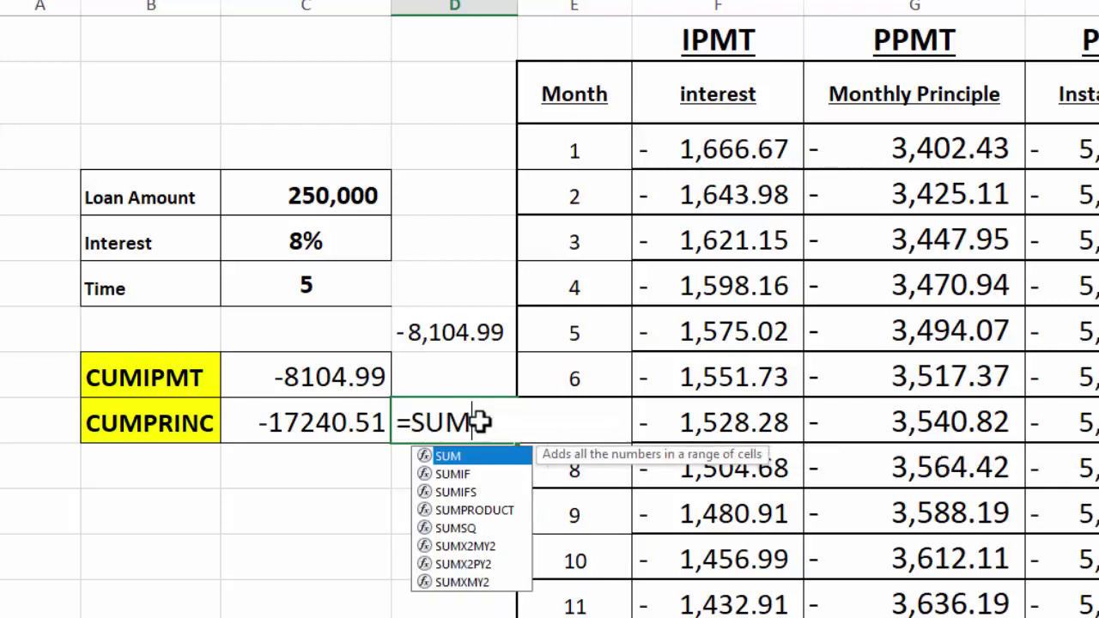
type("(")
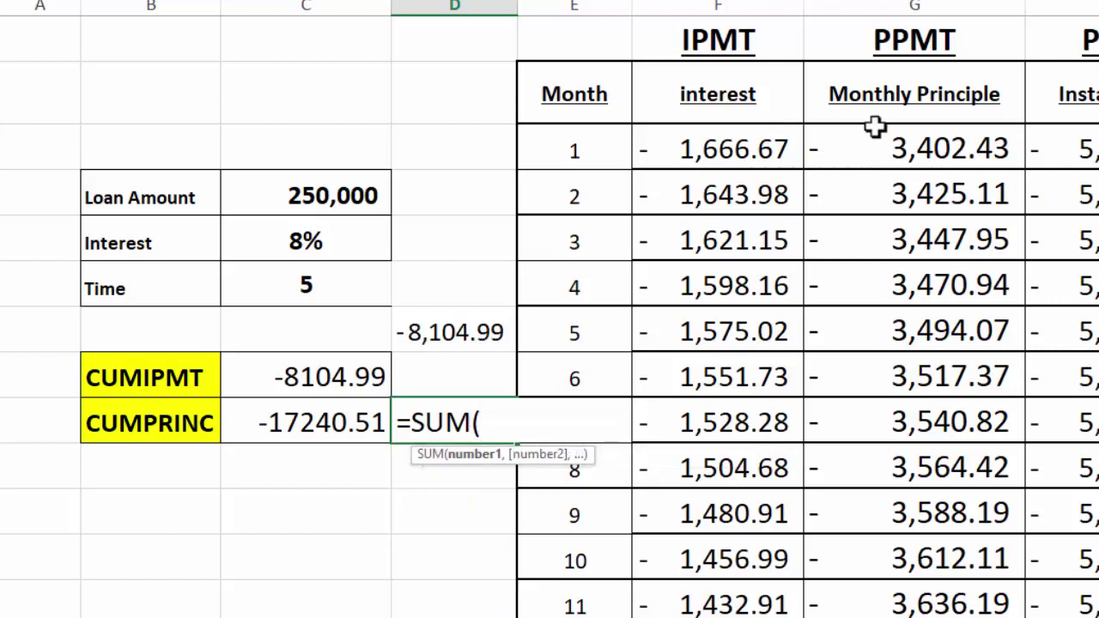
left_click_drag(900, 144, 897, 329)
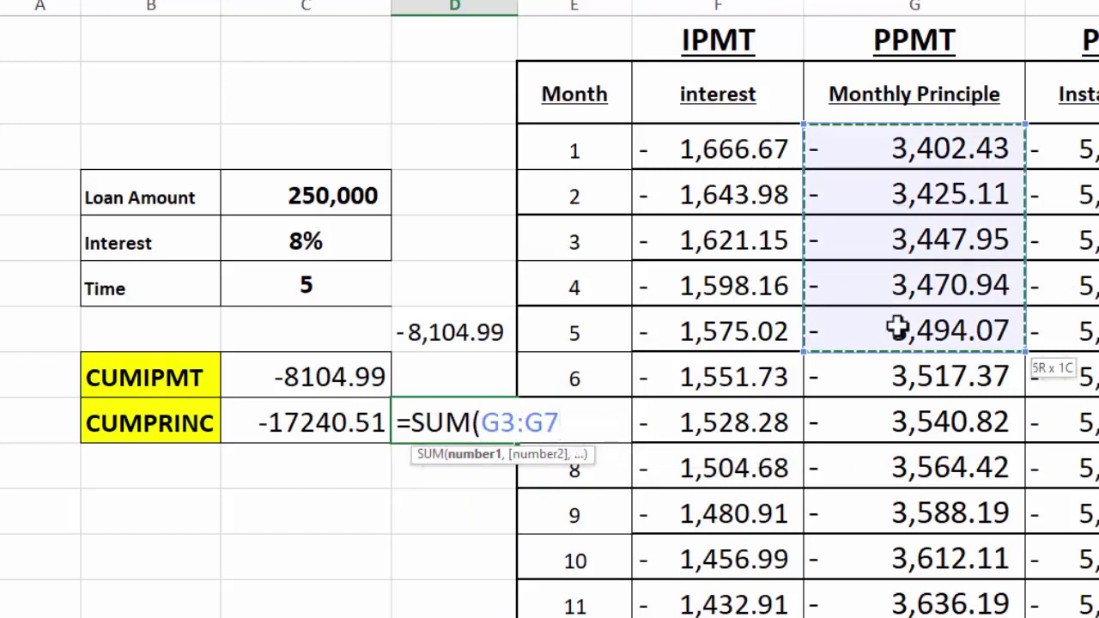
type(")")
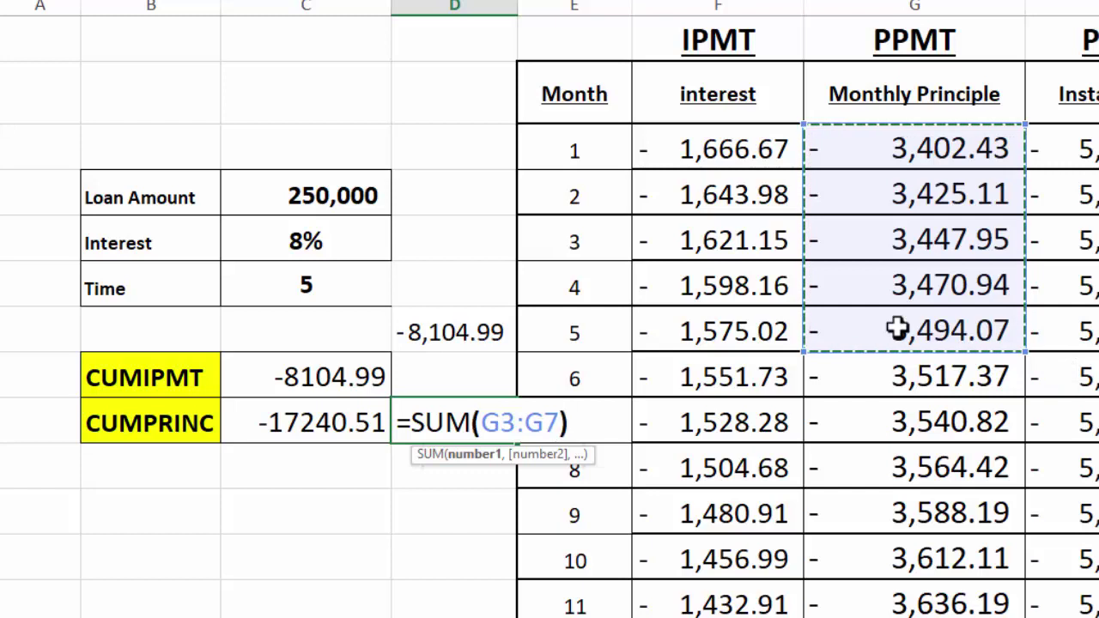
key("Return")
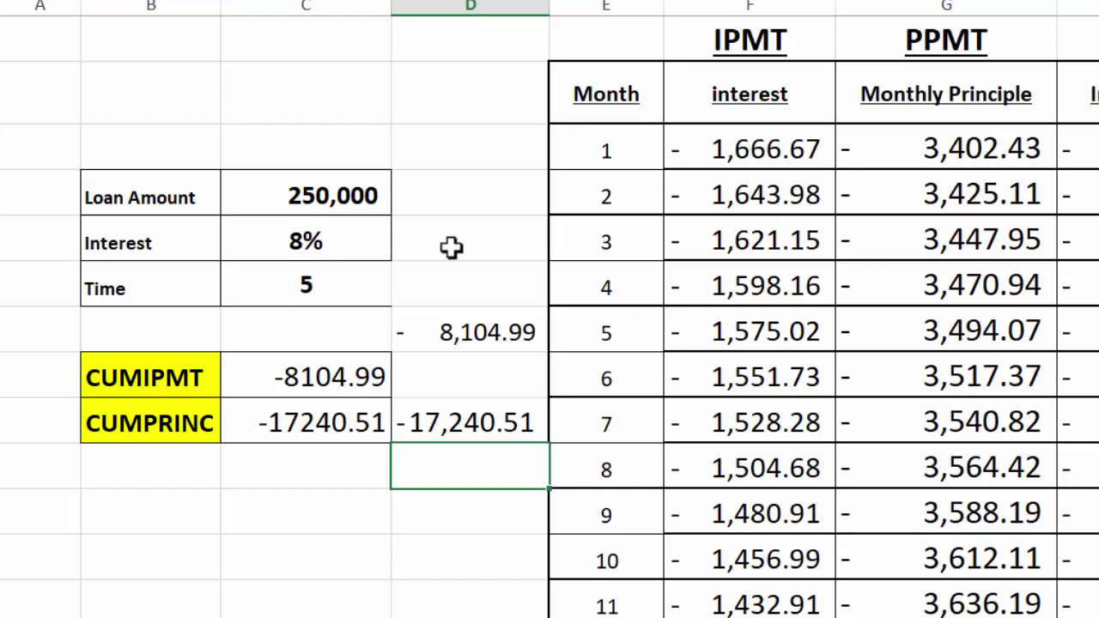
key("Up")
key("Up")
key("Left")
key("F2")
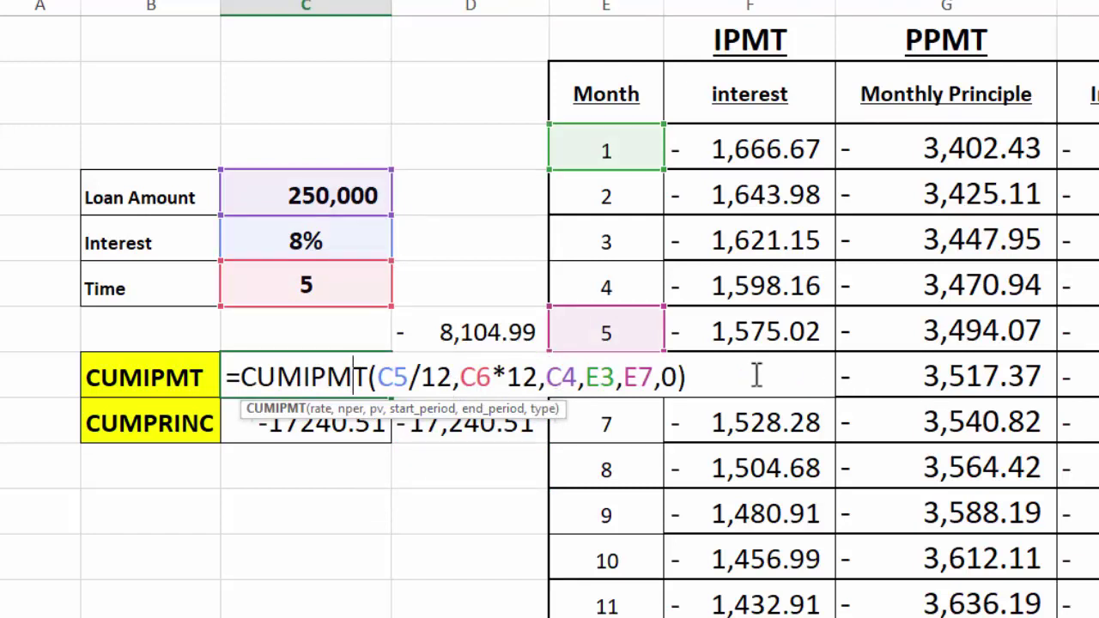
left_click(709, 377)
key("Return")
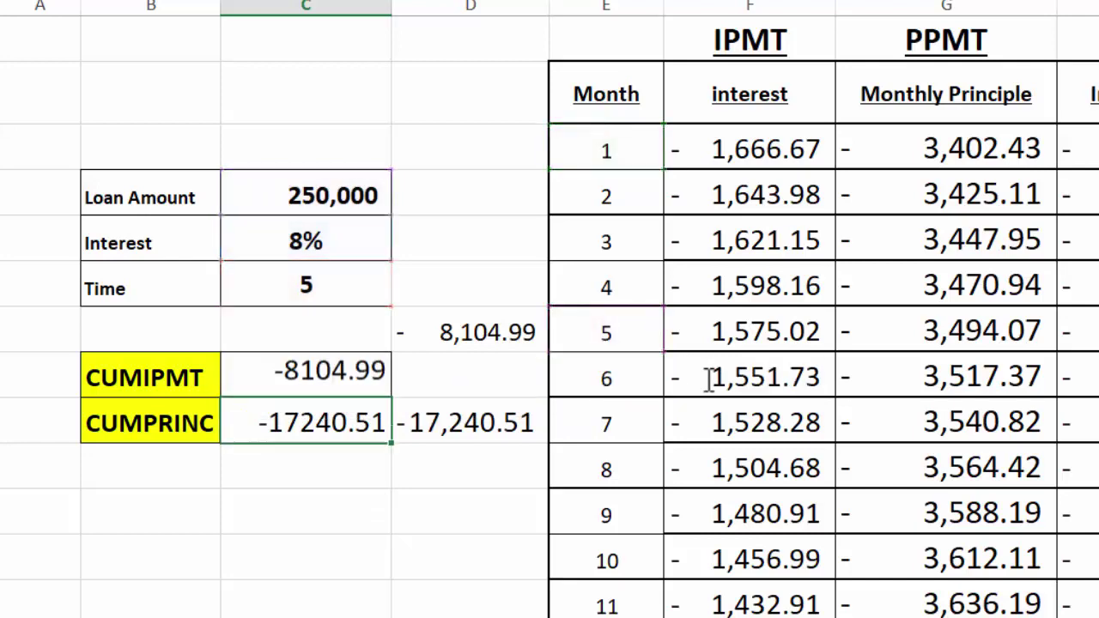